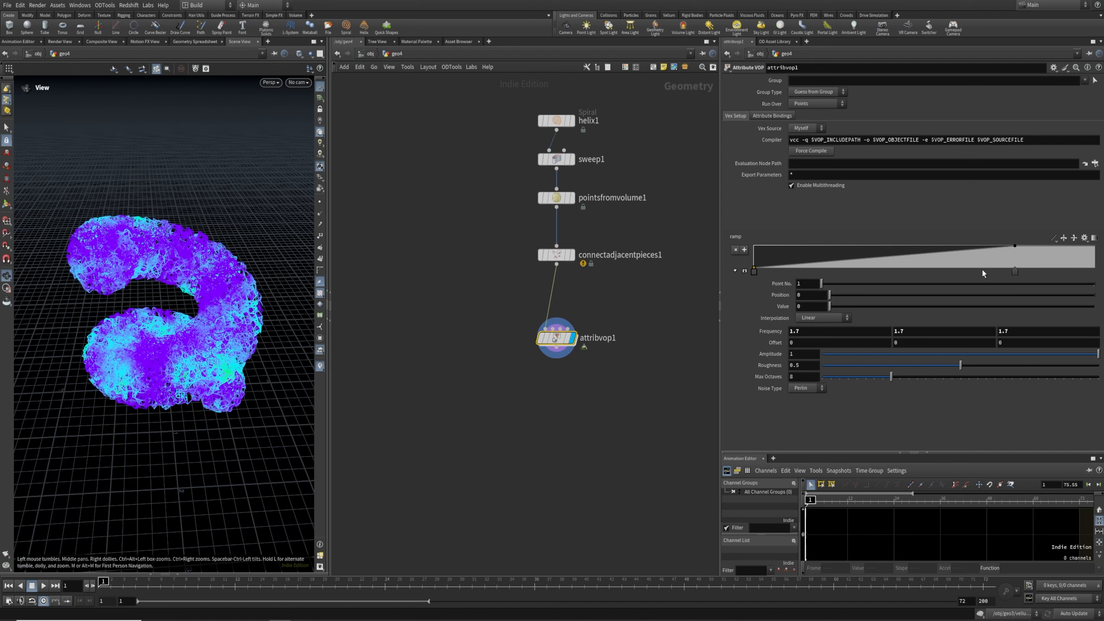
Reshape the noise ramp by moving its keys to roughly 0.33 and 0.27
{"action": "left_click_drag", "start_coordinate": [1015, 271], "coordinate": [845, 272]}
{"action": "left_click", "coordinate": [755, 270]}
{"action": "mouse_move", "coordinate": [960, 366]}
{"action": "left_mouse_down"}
{"action": "mouse_move", "coordinate": [907, 366]}
{"action": "mouse_move", "coordinate": [957, 366]}
{"action": "left_mouse_up"}
Rename the attribvop1 node to create_cost
{"action": "double_click", "coordinate": [596, 338]}
{"action": "type", "text": "create_cost"}
{"action": "key", "text": "Return"}
Copy and paste create_cost, wiring the duplicate create_cost1 beneath it
{"action": "middle_click_drag", "start_coordinate": [564, 393], "coordinate": [553, 345]}
{"action": "key", "text": "Tab"}
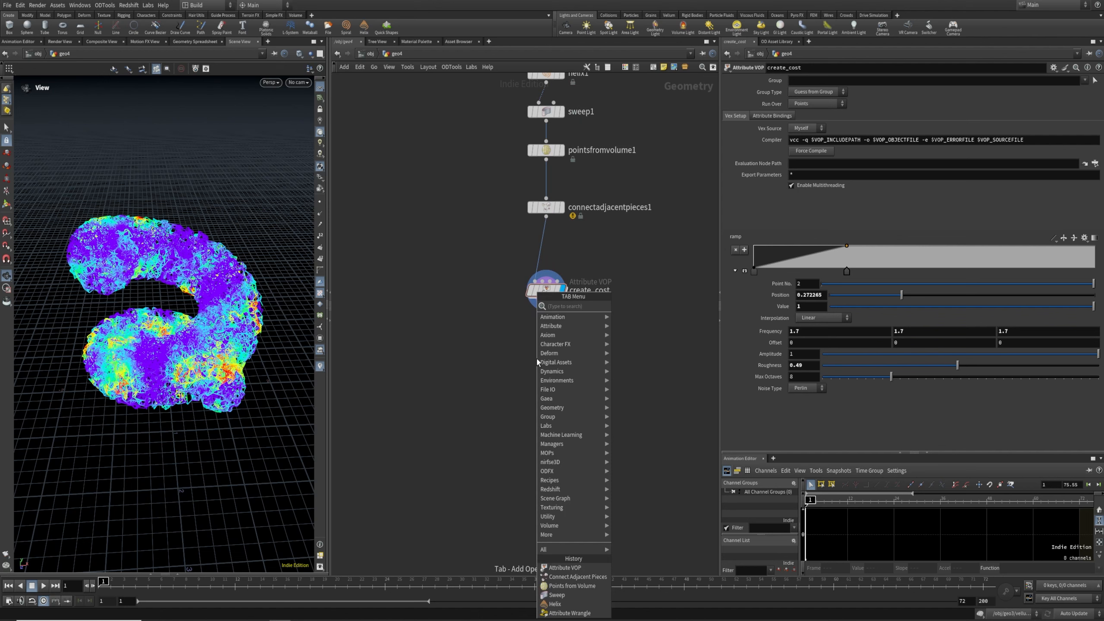
{"action": "key", "text": "Escape"}
{"action": "key", "text": "ctrl+c"}
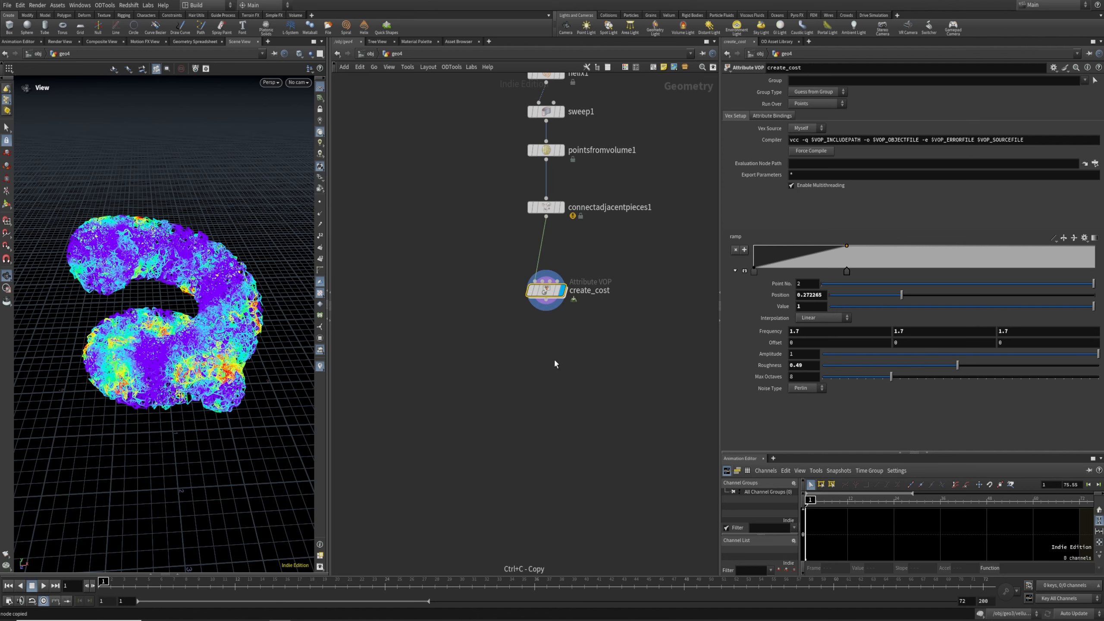
{"action": "key", "text": "ctrl+v"}
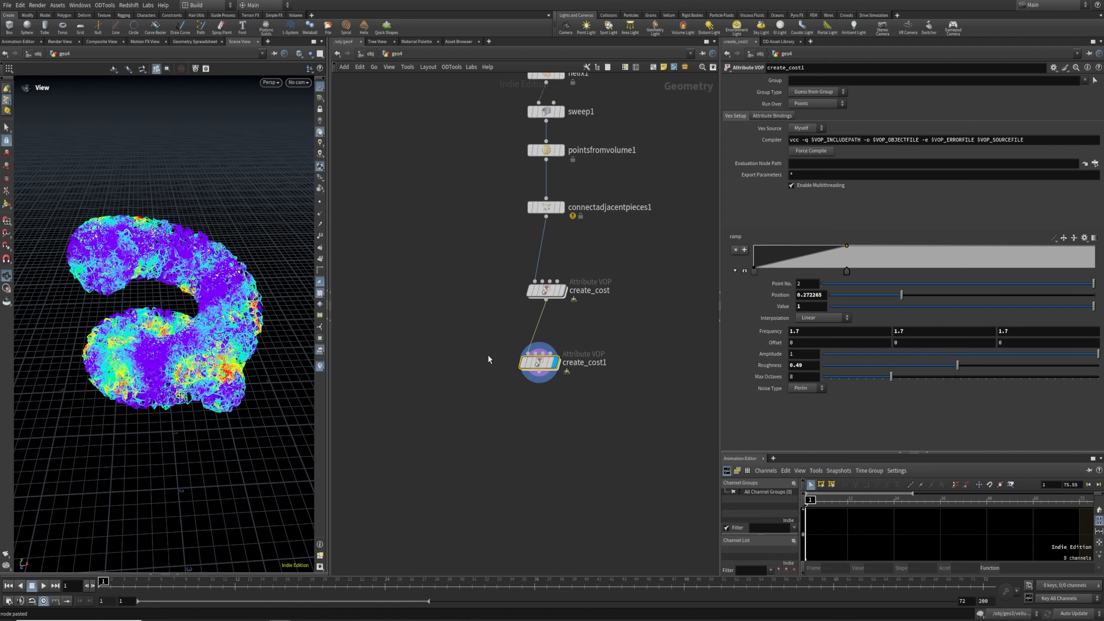
{"action": "left_click_drag", "start_coordinate": [535, 369], "coordinate": [542, 353]}
Set create_cost1's noise offset to 3.7 and move its ramp keys to sharpen the ramp
{"action": "middle_click_drag", "start_coordinate": [767, 342], "coordinate": [906, 345]}
{"action": "left_click_drag", "start_coordinate": [846, 271], "coordinate": [865, 271]}
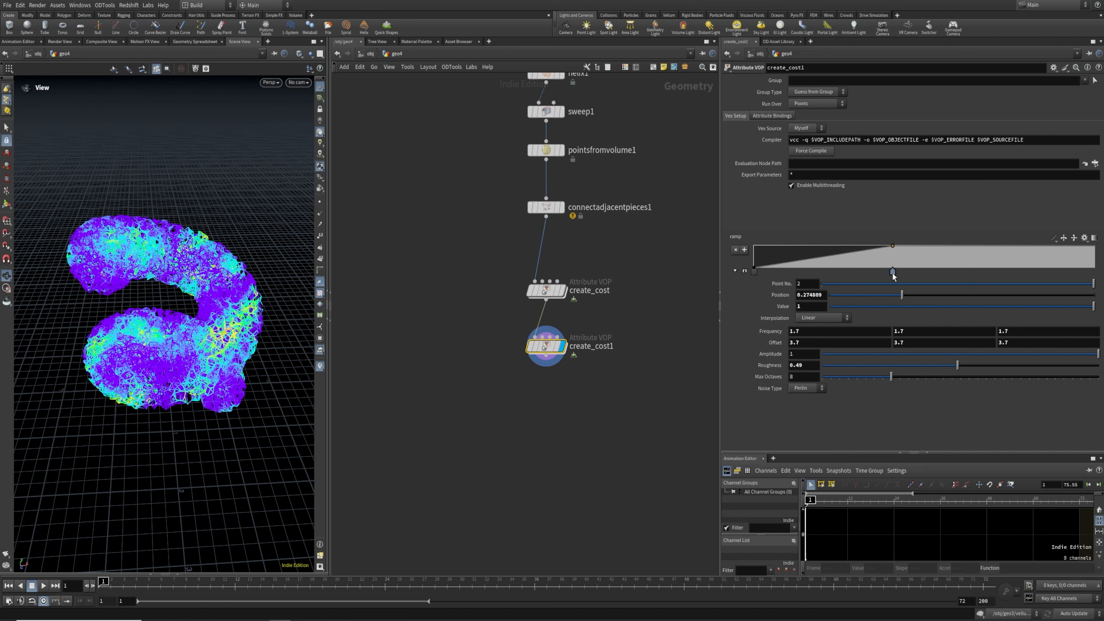
{"action": "mouse_move", "coordinate": [754, 272]}
{"action": "left_mouse_down"}
{"action": "mouse_move", "coordinate": [837, 273]}
{"action": "mouse_move", "coordinate": [761, 273]}
{"action": "mouse_move", "coordinate": [774, 273]}
{"action": "left_mouse_up"}
{"action": "scroll", "coordinate": [556, 382], "scroll_direction": "down", "scroll_amount": 2}
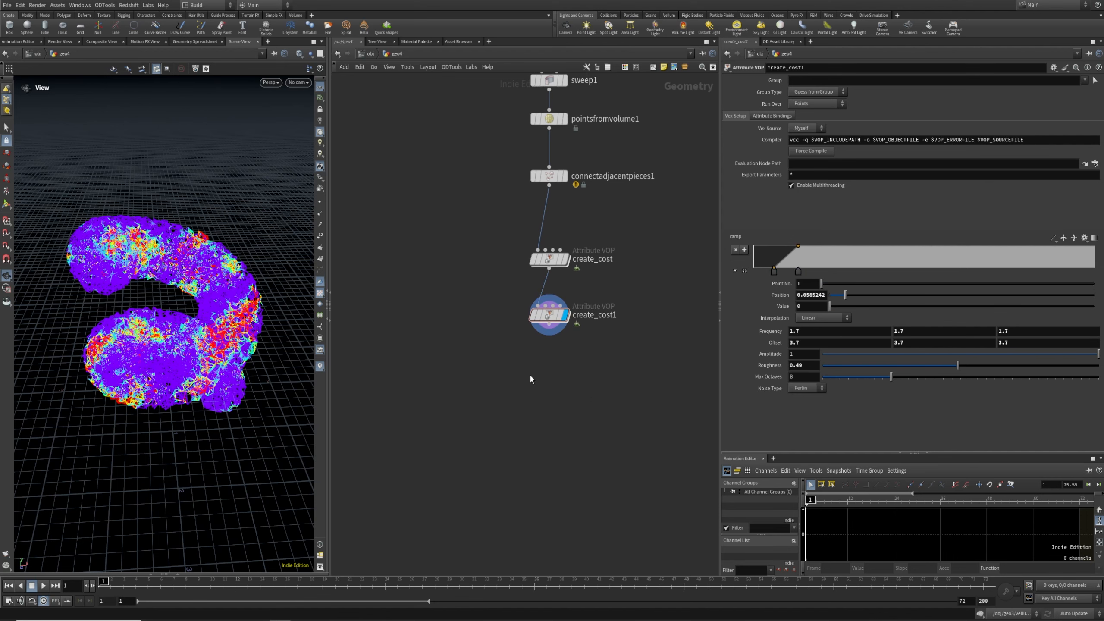
{"action": "key", "text": "Tab"}
Add a Blast node, blast1, wired below create_cost1
{"action": "type", "text": "blast"}
{"action": "key", "text": "Return"}
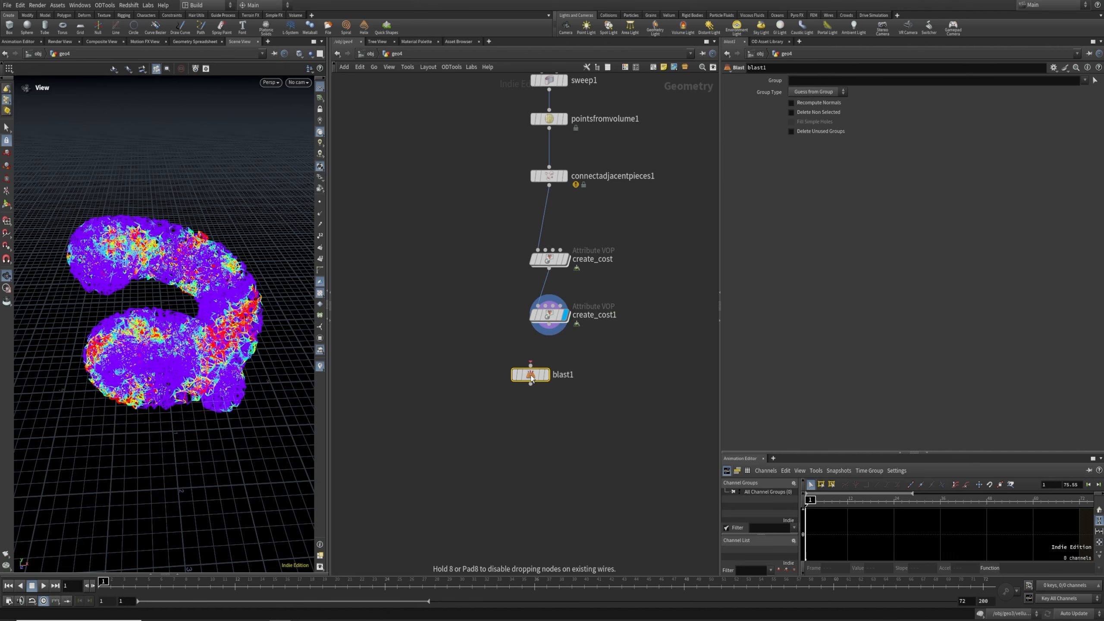
{"action": "left_click", "coordinate": [548, 375]}
{"action": "left_click", "coordinate": [549, 314]}
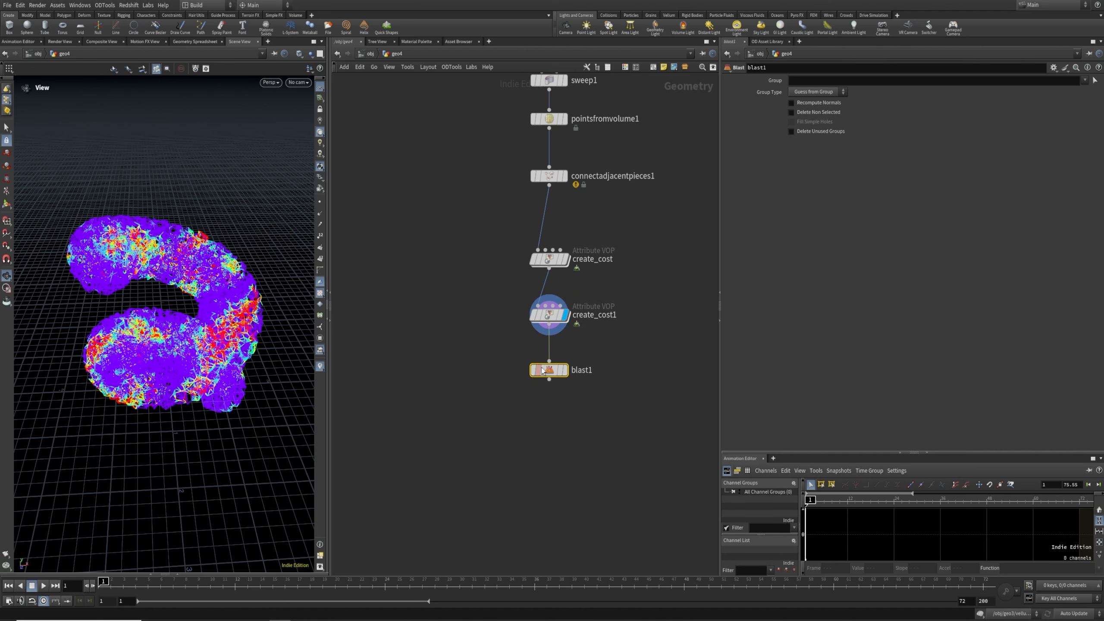
{"action": "key", "text": "Down"}
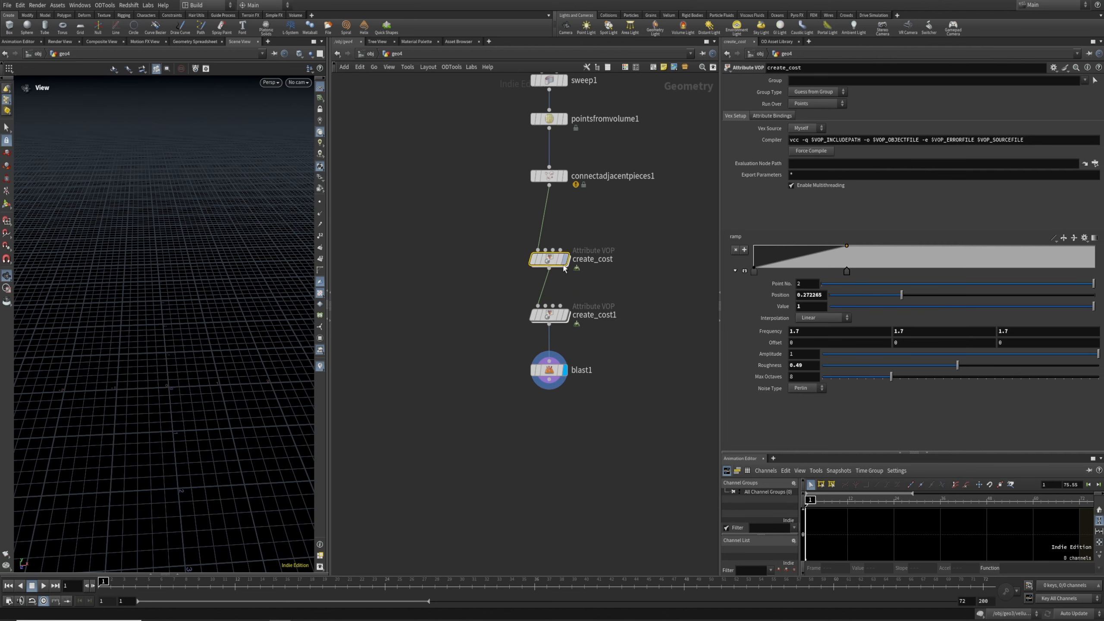
Inside create_cost1, rename the bind node's output attribute from noise to blast
{"action": "double_click", "coordinate": [549, 259]}
{"action": "middle_click_drag", "start_coordinate": [648, 368], "coordinate": [539, 370]}
{"action": "left_click_drag", "start_coordinate": [557, 362], "coordinate": [568, 268]}
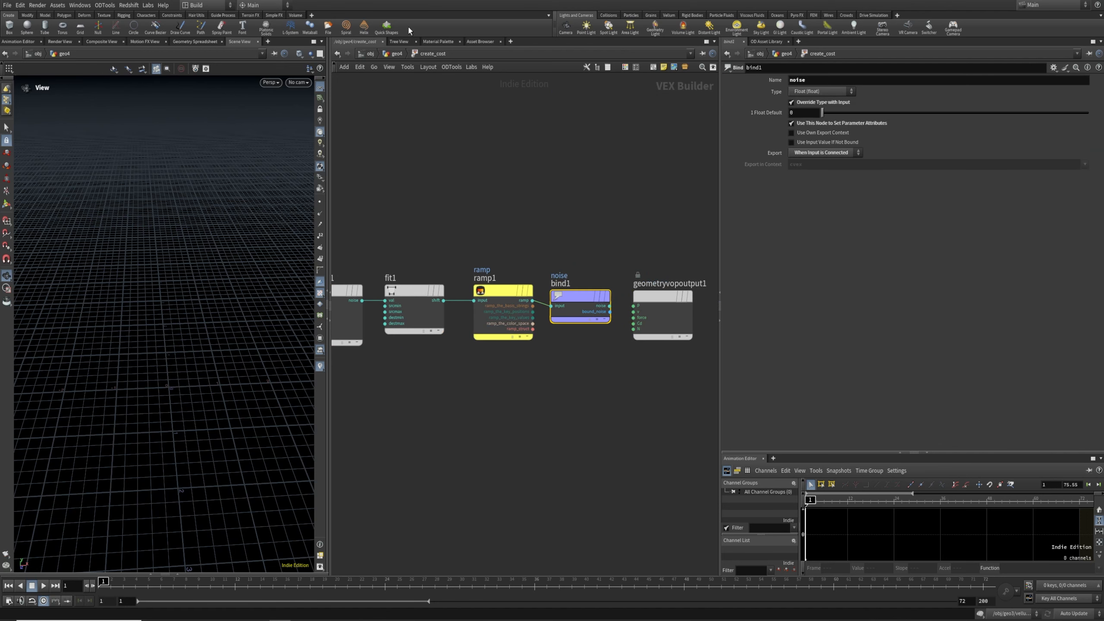
{"action": "left_click", "coordinate": [387, 55]}
{"action": "double_click", "coordinate": [544, 314]}
{"action": "scroll", "coordinate": [574, 345], "scroll_direction": "up", "scroll_amount": 5}
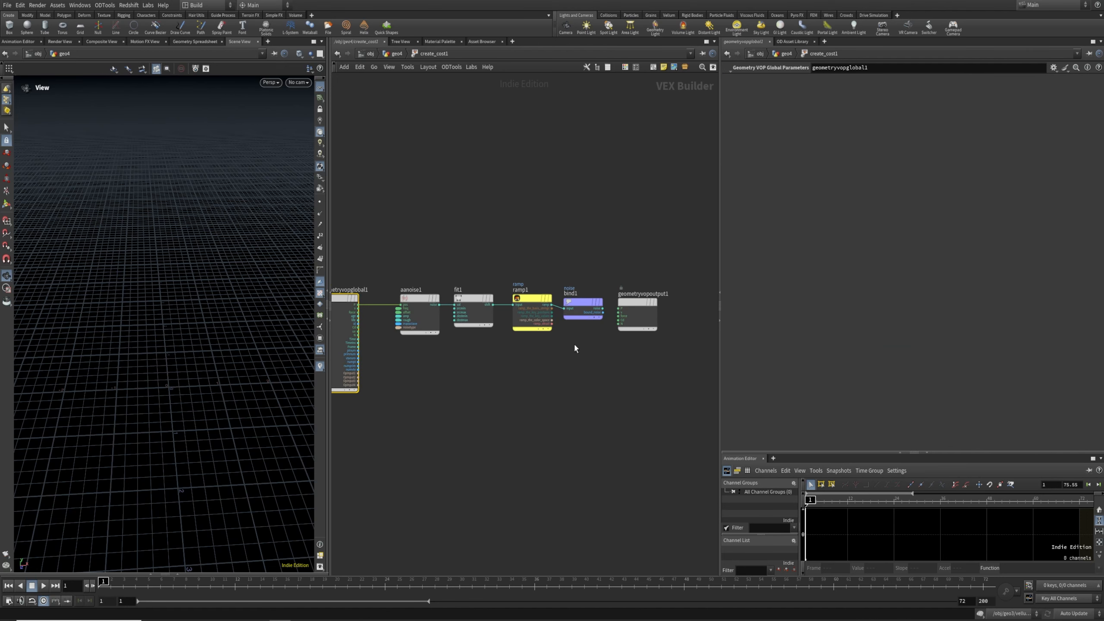
{"action": "left_click", "coordinate": [583, 278]}
{"action": "type", "text": "blast"}
{"action": "key", "text": "Return"}
Back at geo4, select blast1 and start editing its Group expression
{"action": "left_click", "coordinate": [395, 54]}
{"action": "left_click_drag", "start_coordinate": [466, 372], "coordinate": [617, 397]}
{"action": "left_click", "coordinate": [823, 82]}
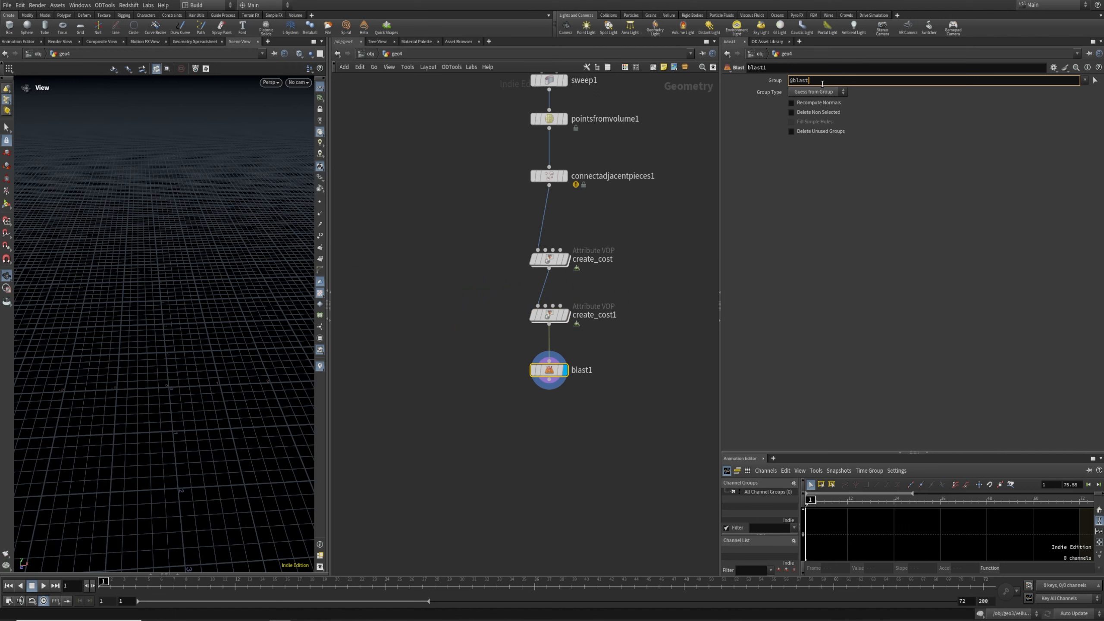
{"action": "key", "text": "Return"}
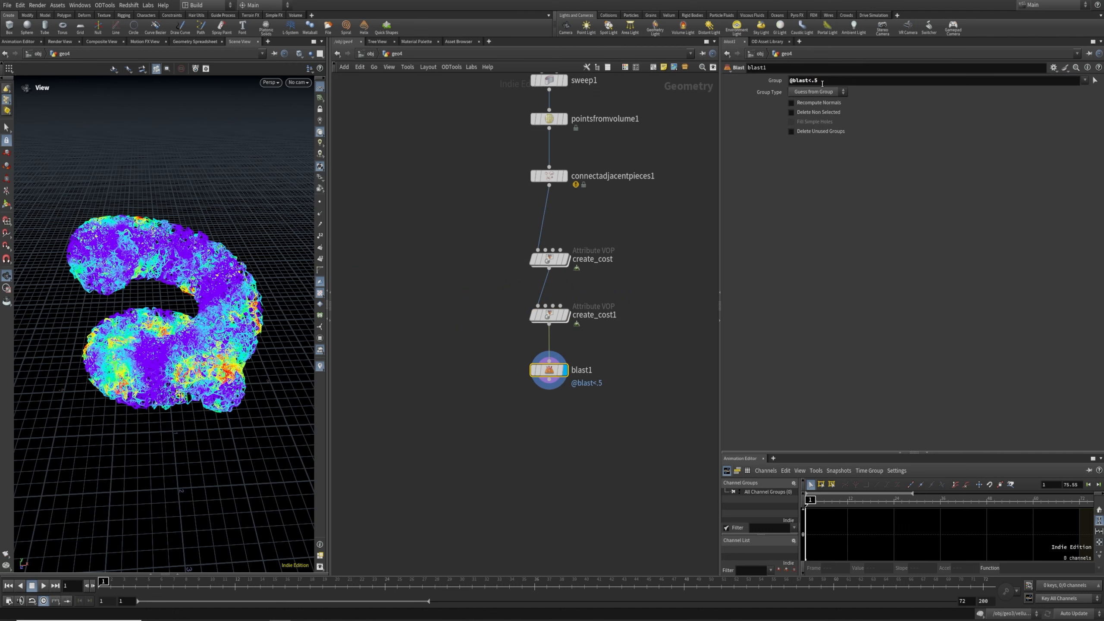
{"action": "left_click", "coordinate": [817, 91]}
{"action": "left_click", "coordinate": [817, 126]}
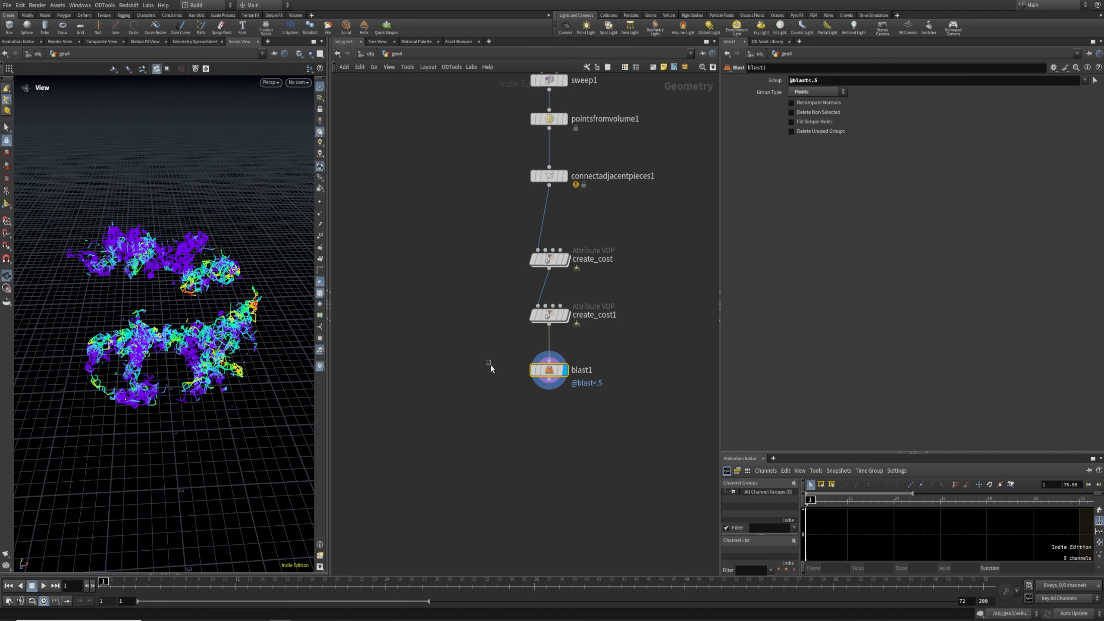
{"action": "left_click", "coordinate": [804, 81]}
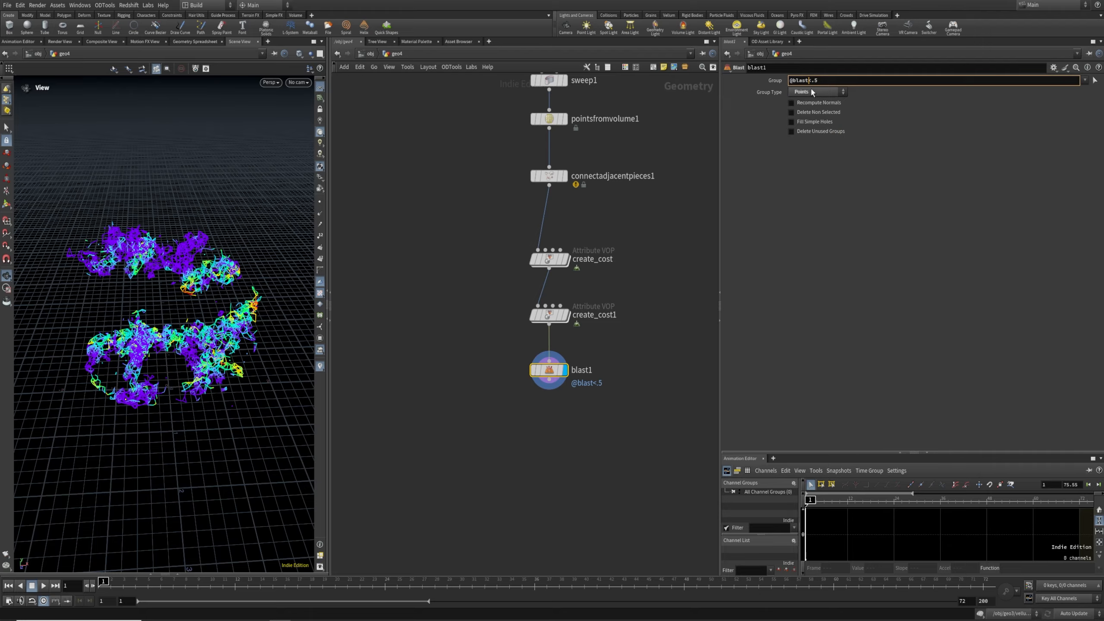
{"action": "type", "text": ">"}
{"action": "key", "text": "Return"}
Orbit and zoom the viewport to inspect the thinned point web
{"action": "left_click_drag", "start_coordinate": [240, 347], "coordinate": [201, 386]}
{"action": "scroll", "coordinate": [171, 342], "scroll_direction": "up", "scroll_amount": 4}
{"action": "scroll", "coordinate": [203, 362], "scroll_direction": "up", "scroll_amount": 4}
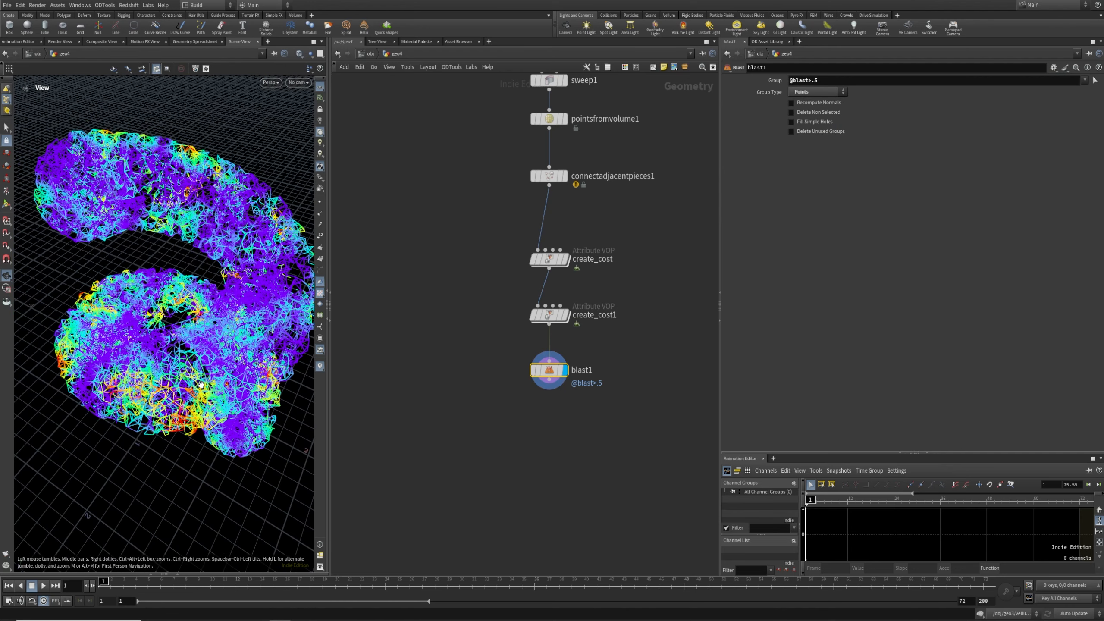
{"action": "middle_click_drag", "start_coordinate": [576, 460], "coordinate": [576, 483]}
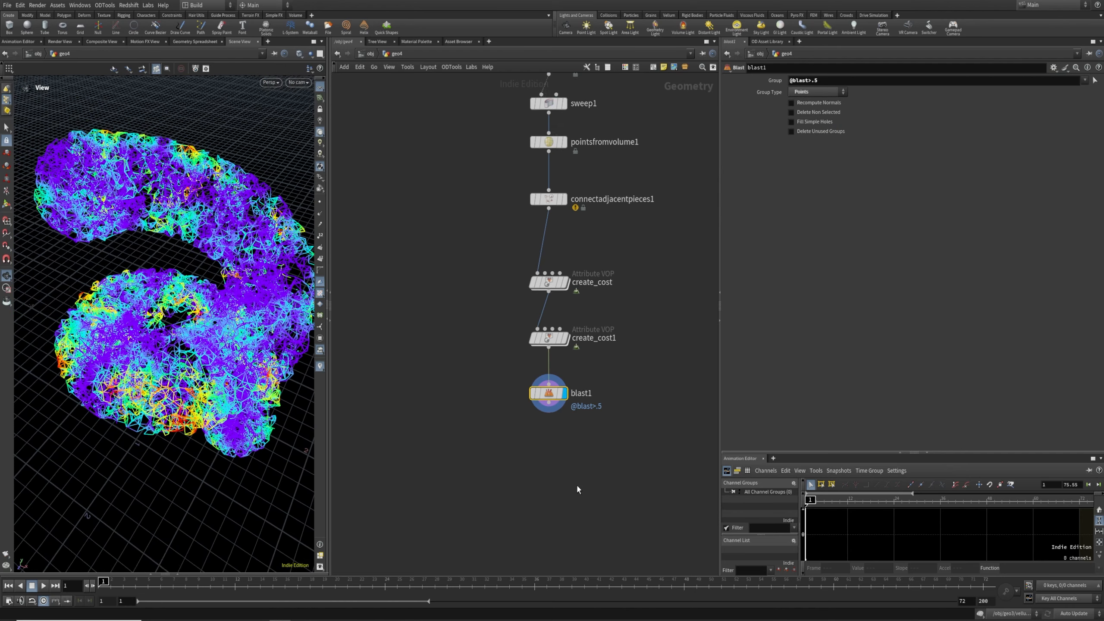
{"action": "key", "text": "Tab"}
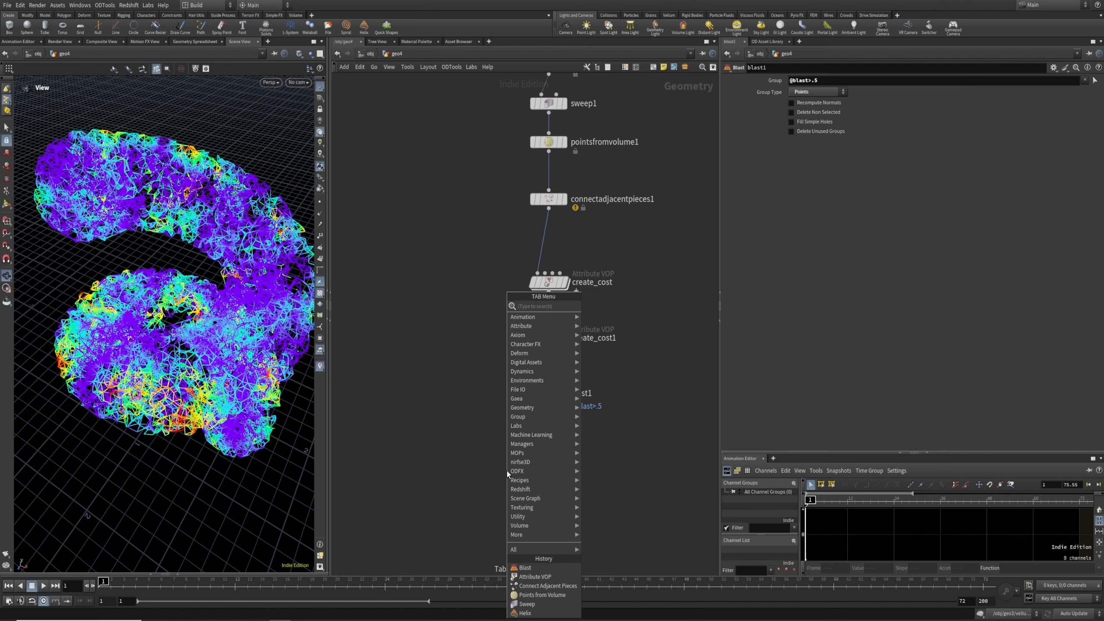
Add a Group node, group1, wired under blast1 and set as the display node
{"action": "type", "text": "group"}
{"action": "key", "text": "Return"}
{"action": "key", "text": "Return"}
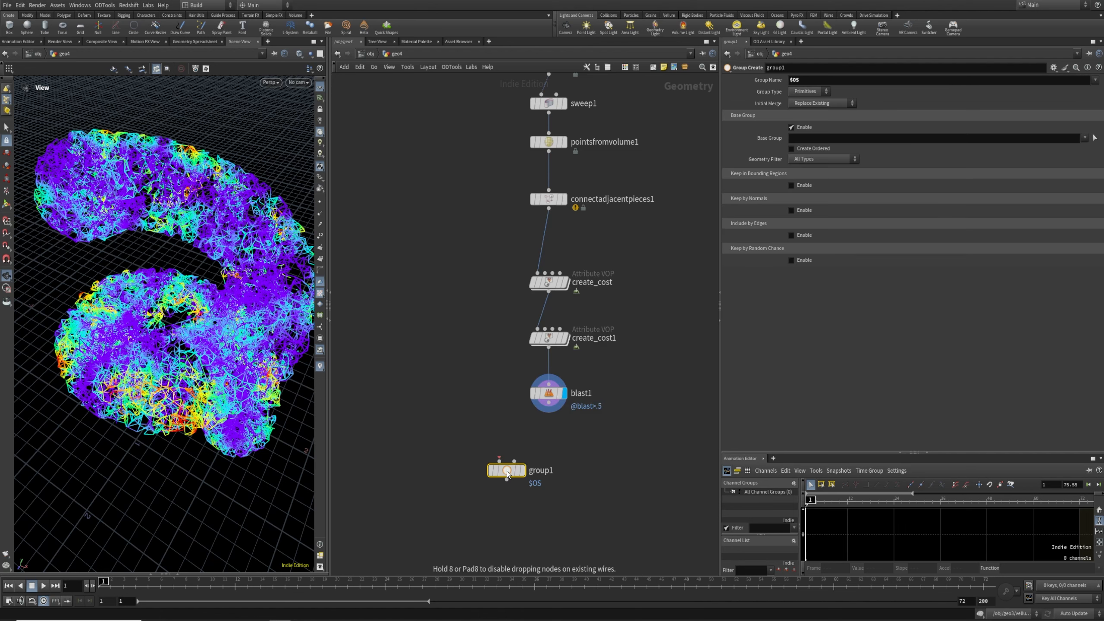
{"action": "left_click_drag", "start_coordinate": [507, 471], "coordinate": [544, 459]}
{"action": "left_click_drag", "start_coordinate": [548, 403], "coordinate": [537, 449]}
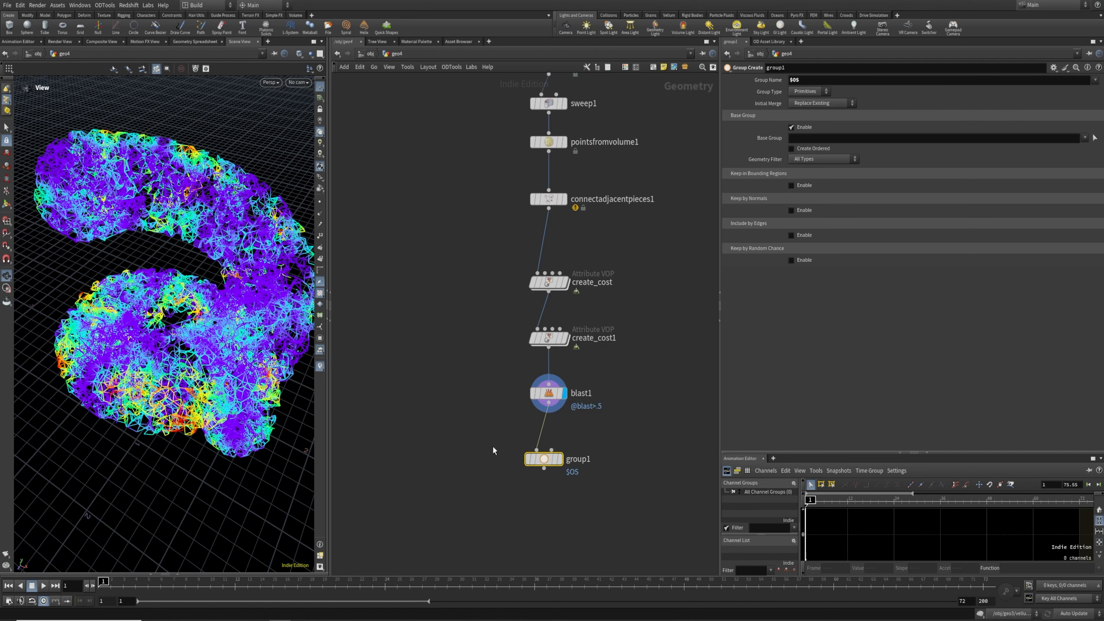
{"action": "left_click", "coordinate": [560, 459]}
Make group1 a point group with point 9231 picked as its Base Group
{"action": "left_click", "coordinate": [808, 91]}
{"action": "left_click", "coordinate": [804, 111]}
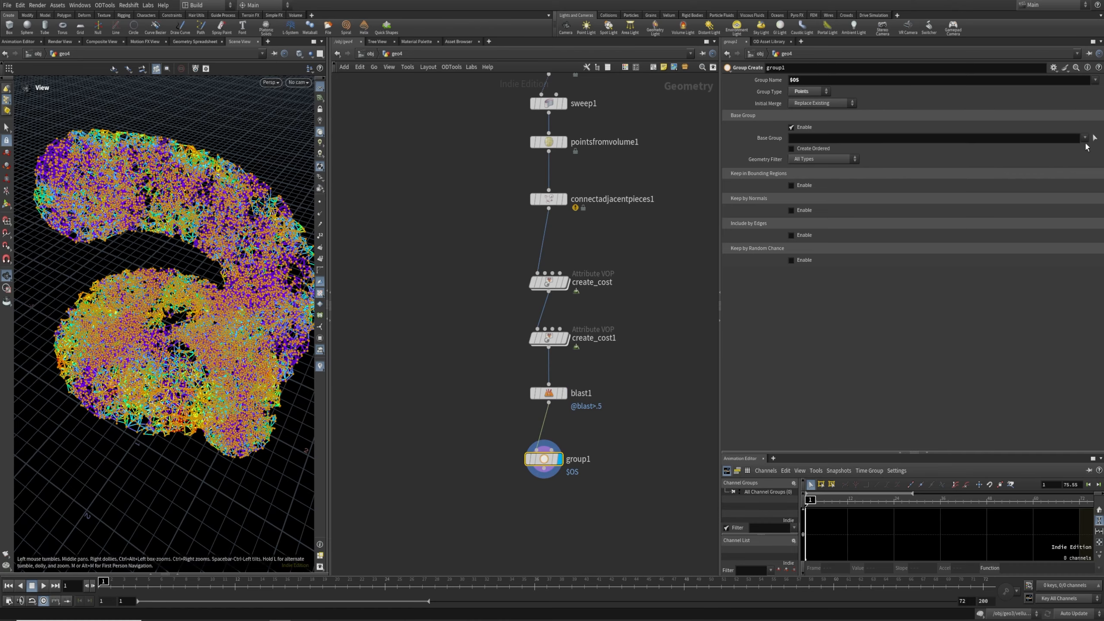
{"action": "left_click", "coordinate": [1094, 138]}
{"action": "mouse_move", "coordinate": [235, 378]}
{"action": "left_mouse_down", "text": "alt"}
{"action": "mouse_move", "coordinate": [218, 387]}
{"action": "mouse_move", "coordinate": [233, 529]}
{"action": "mouse_move", "coordinate": [240, 336]}
{"action": "mouse_move", "coordinate": [152, 442]}
{"action": "mouse_move", "coordinate": [223, 428]}
{"action": "mouse_move", "coordinate": [180, 430]}
{"action": "mouse_move", "coordinate": [159, 457]}
{"action": "mouse_move", "coordinate": [169, 450]}
{"action": "mouse_move", "coordinate": [151, 393]}
{"action": "mouse_move", "coordinate": [167, 407]}
{"action": "mouse_move", "coordinate": [216, 385]}
{"action": "left_mouse_up", "text": "alt"}
{"action": "key", "text": "Return"}
{"action": "left_click_drag", "start_coordinate": [546, 458], "coordinate": [551, 453]}
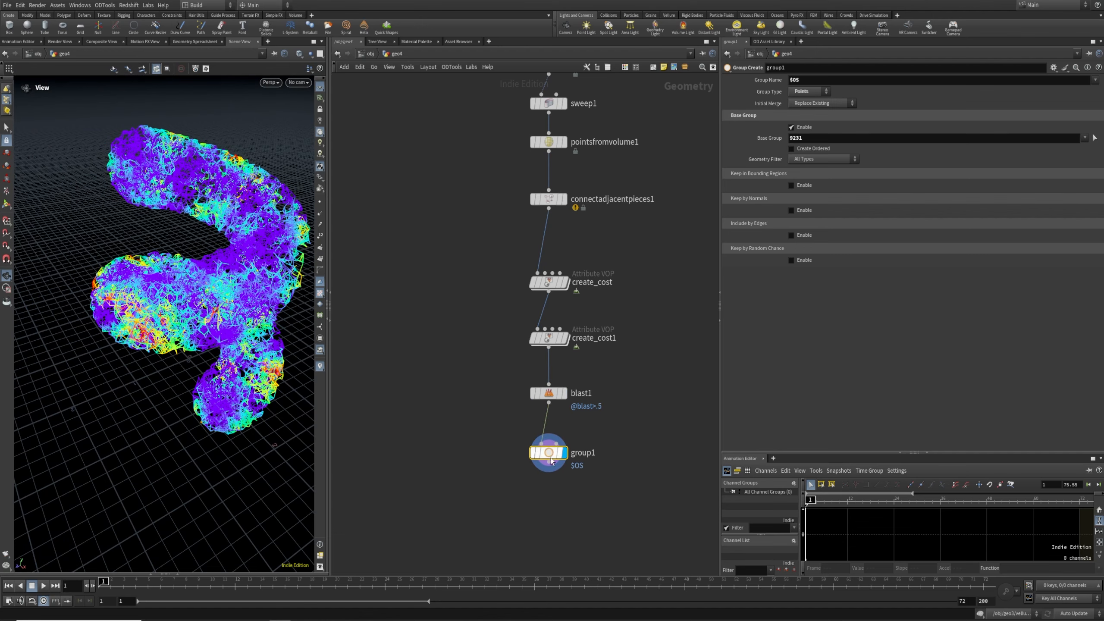
{"action": "middle_click_drag", "start_coordinate": [544, 502], "coordinate": [552, 424]}
{"action": "key", "text": "Tab"}
Add an Attribute Wrangle wired under group1 and display its result
{"action": "type", "text": "aw"}
{"action": "key", "text": "Return"}
{"action": "left_click", "coordinate": [552, 424]}
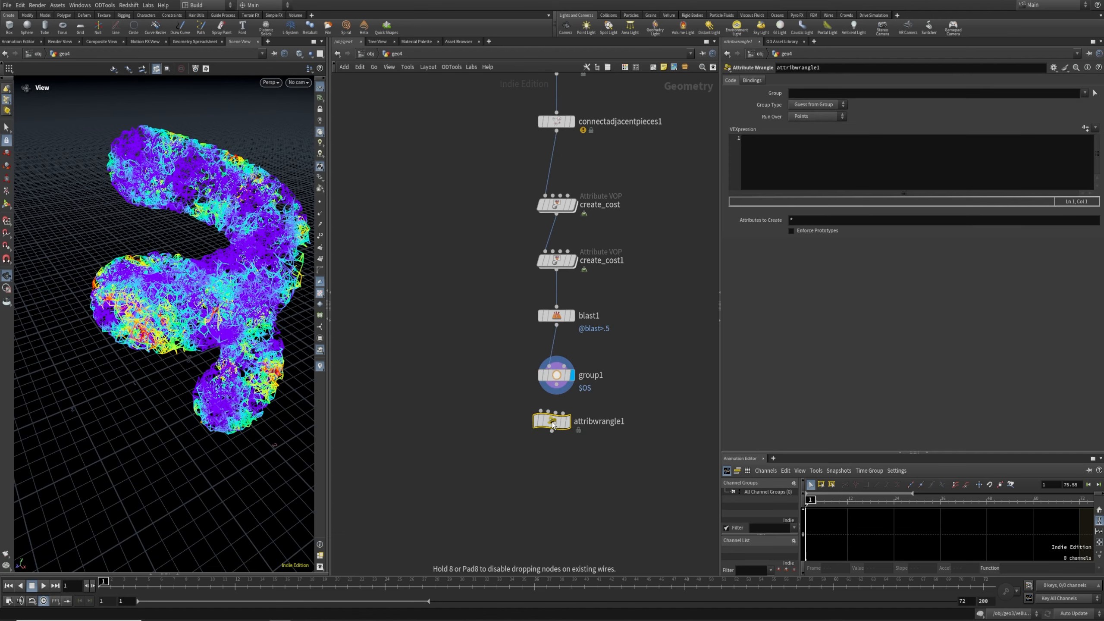
{"action": "left_click_drag", "start_coordinate": [556, 386], "coordinate": [556, 427]}
{"action": "left_click", "coordinate": [567, 423]}
{"action": "left_click_drag", "start_coordinate": [516, 405], "coordinate": [550, 432]}
{"action": "left_click_drag", "start_coordinate": [227, 314], "coordinate": [182, 325]}
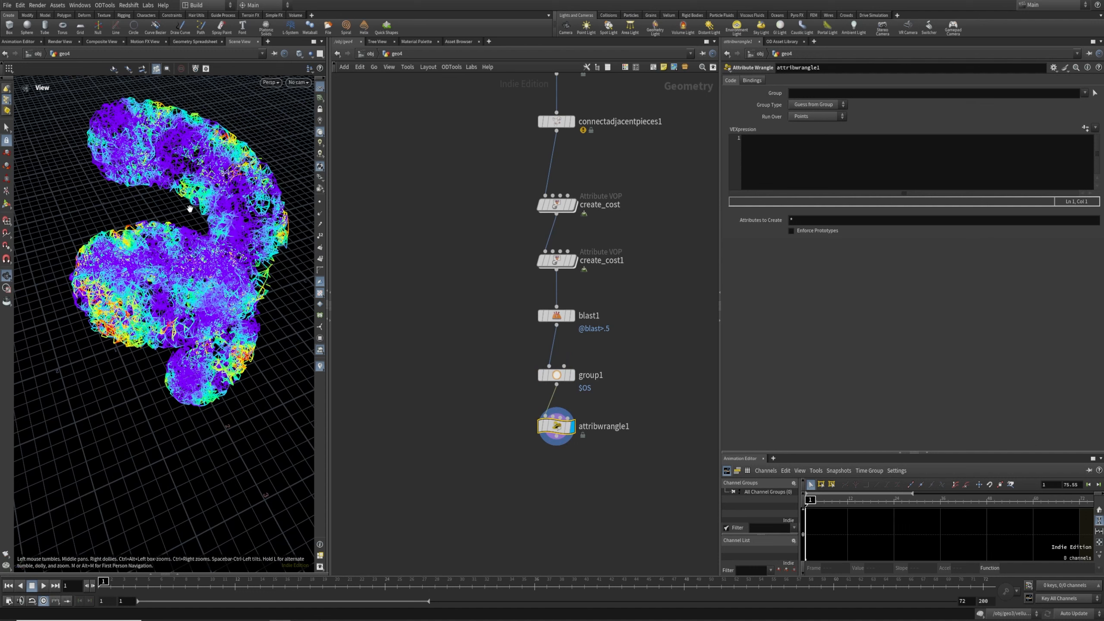
{"action": "left_click", "coordinate": [824, 154]}
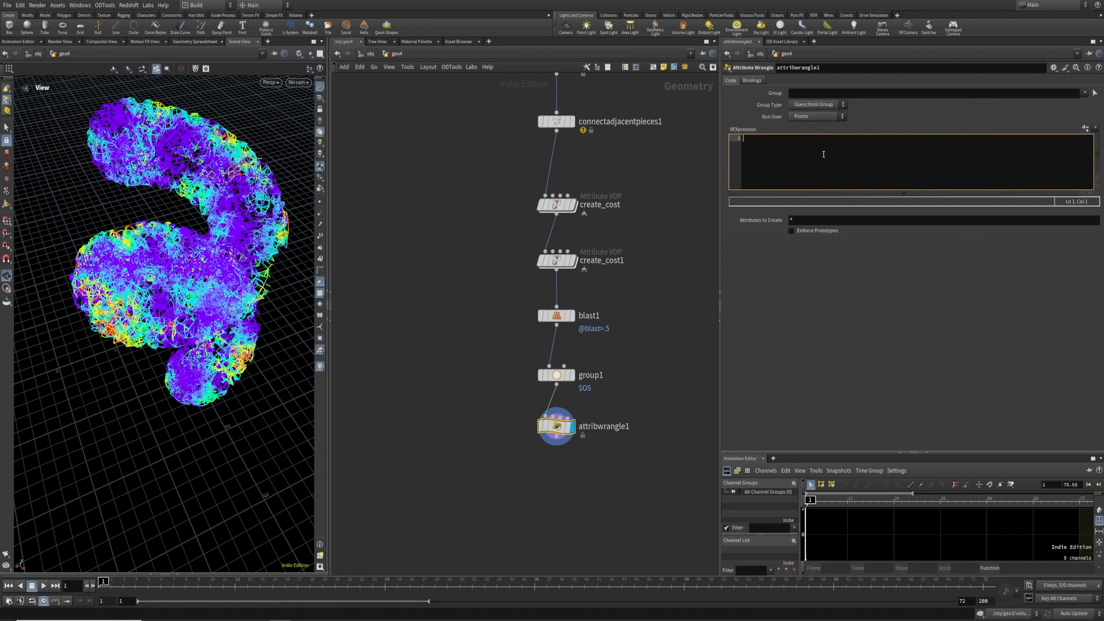
{"action": "type", "text": "if( rand"}
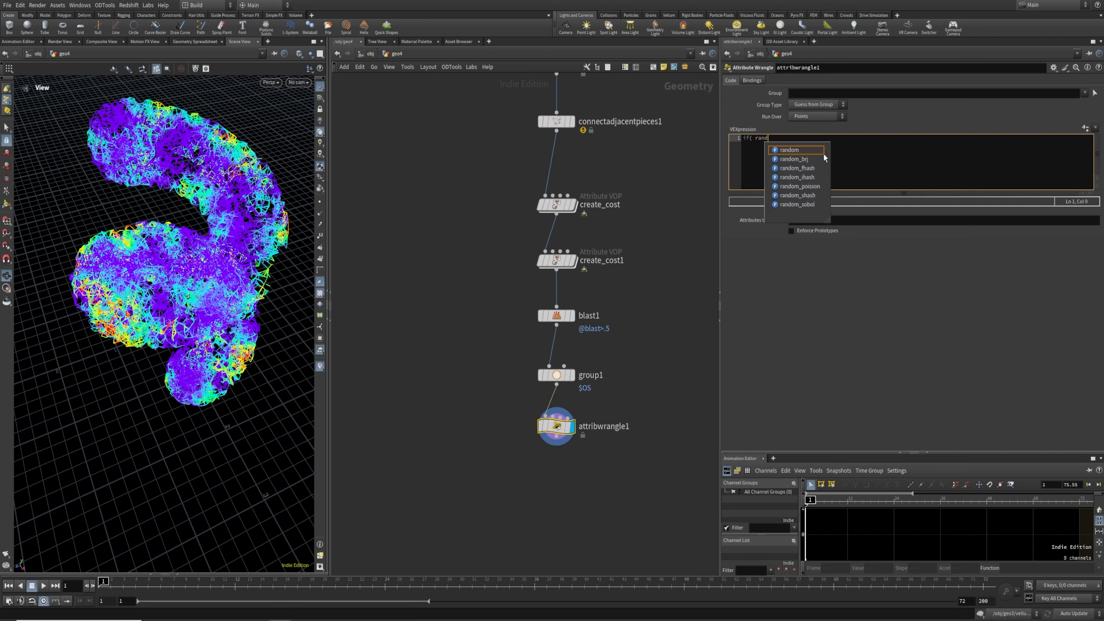
{"action": "type", "text": "(@ptn"}
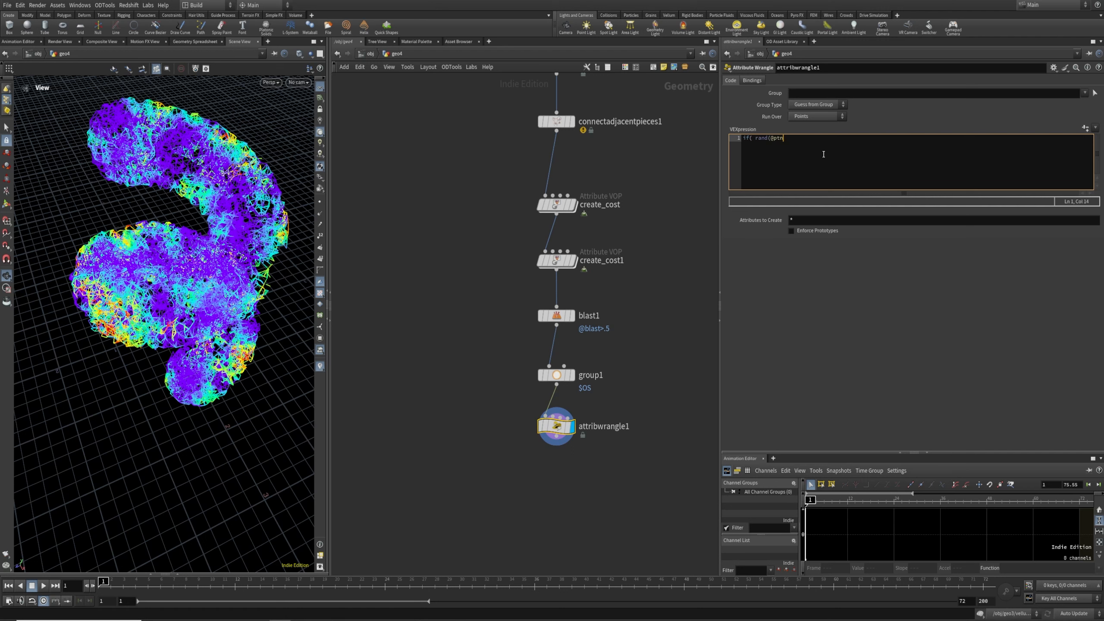
{"action": "type", "text": "um)_"}
{"action": "key", "text": "BackSpace"}
{"action": "type", "text": "){"}
{"action": "key", "text": "Return"}
{"action": "type", "text": "i@group_ends = 1;"}
{"action": "key", "text": "Return"}
Create the Threshold slider and tune it to about 0.405 while viewing the ends points
{"action": "left_click", "coordinate": [529, 426]}
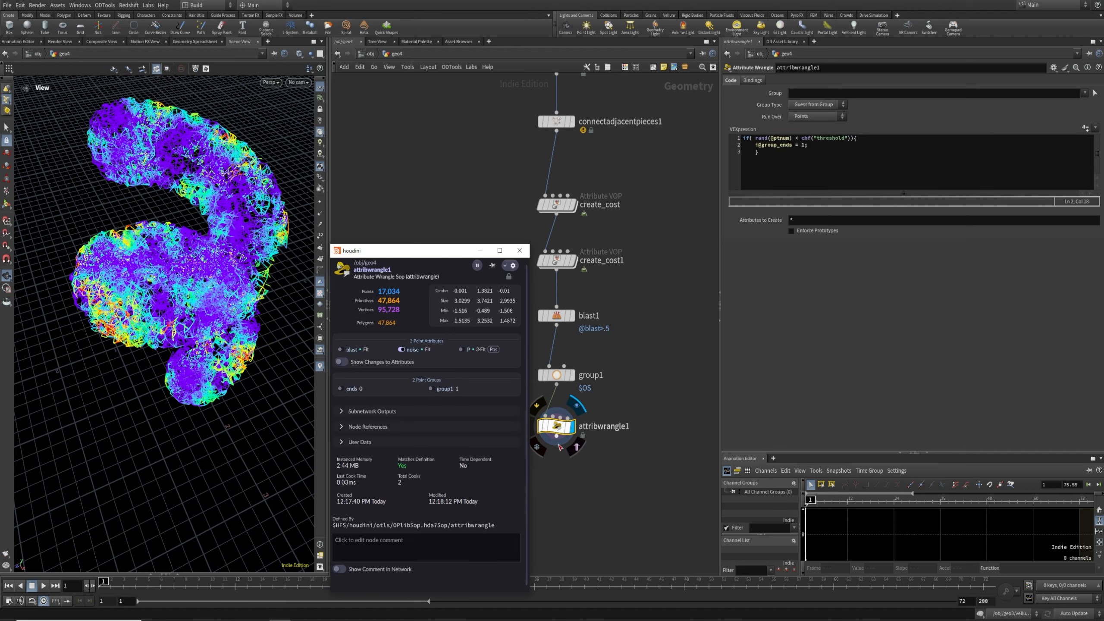
{"action": "left_click", "coordinate": [612, 439]}
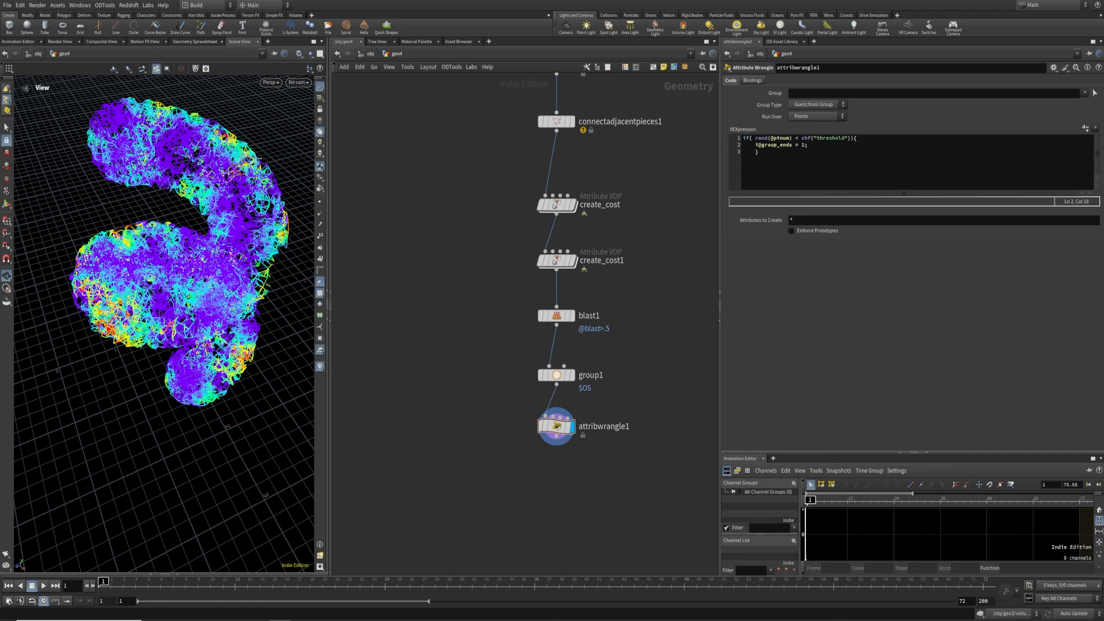
{"action": "left_click", "coordinate": [1085, 127]}
{"action": "left_click_drag", "start_coordinate": [921, 142], "coordinate": [956, 142]}
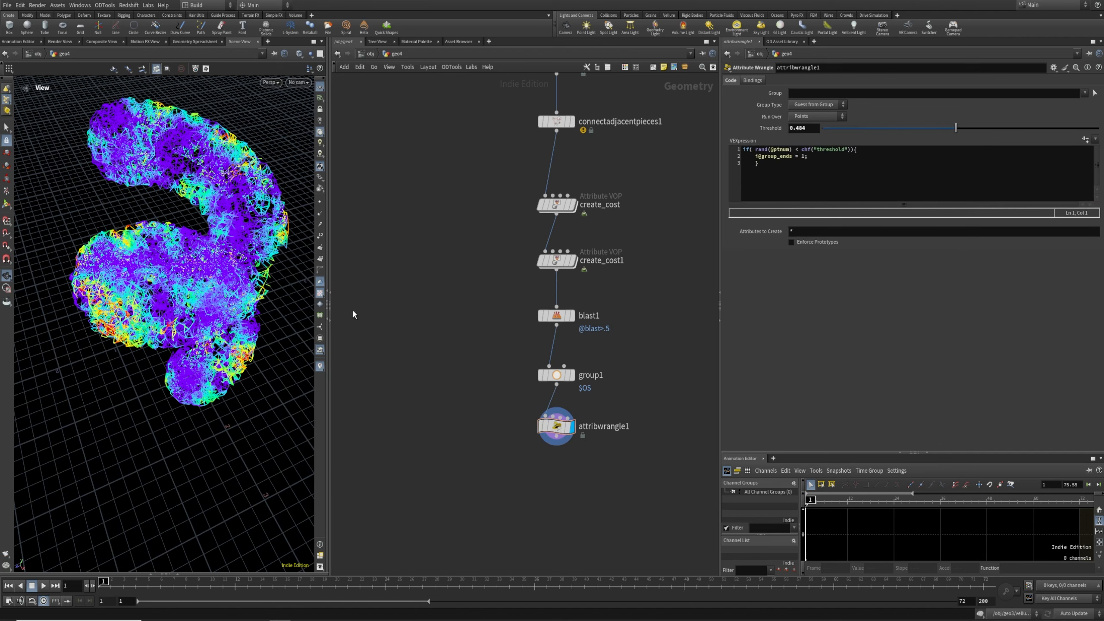
{"action": "left_click", "coordinate": [320, 338]}
{"action": "left_click_drag", "start_coordinate": [505, 383], "coordinate": [587, 457]}
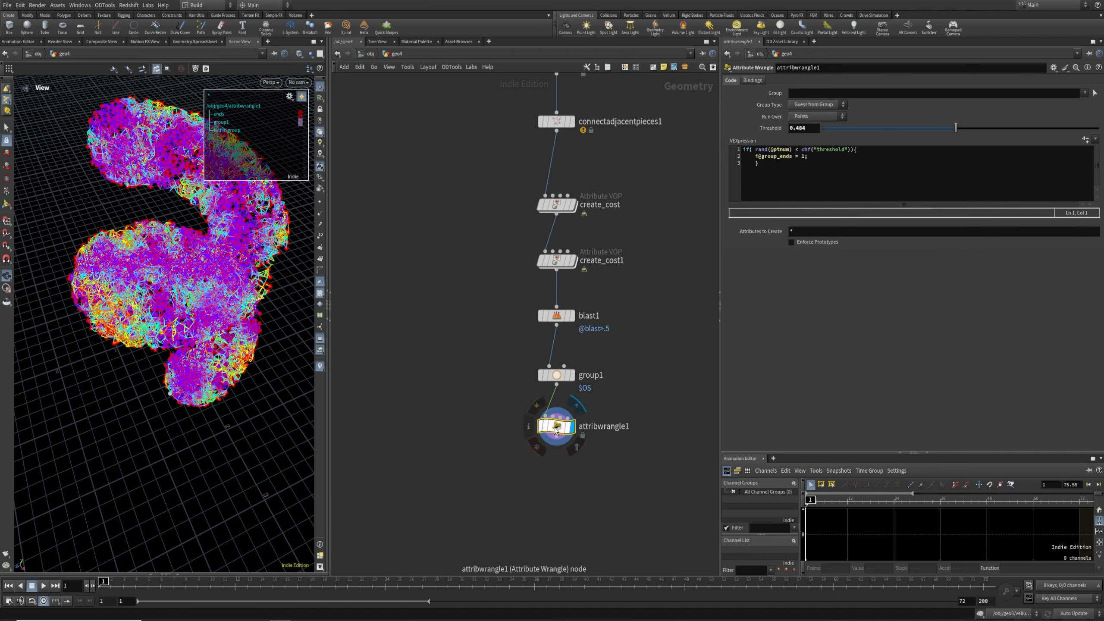
{"action": "left_click", "coordinate": [529, 426]}
{"action": "left_click_drag", "start_coordinate": [261, 304], "coordinate": [234, 326]}
{"action": "left_click_drag", "start_coordinate": [955, 128], "coordinate": [934, 208]}
Start renaming the wrangle to create_ends_group
{"action": "left_click", "coordinate": [618, 428]}
{"action": "type", "text": "createle"}
{"action": "left_click_drag", "start_coordinate": [617, 427], "coordinate": [517, 415]}
{"action": "type", "text": "create"}
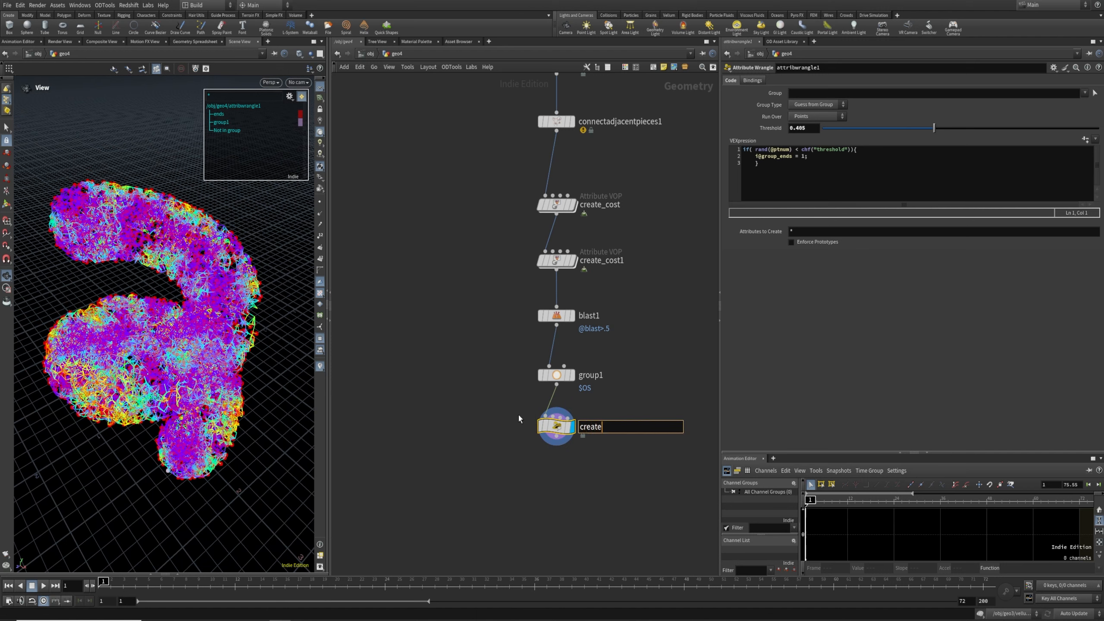
{"action": "type", "text": "_ends_grouo"}
Fix the wrangle name to create_ends_group and rename group1 to start
{"action": "key", "text": "BackSpace"}
{"action": "type", "text": "p"}
{"action": "key", "text": "Return"}
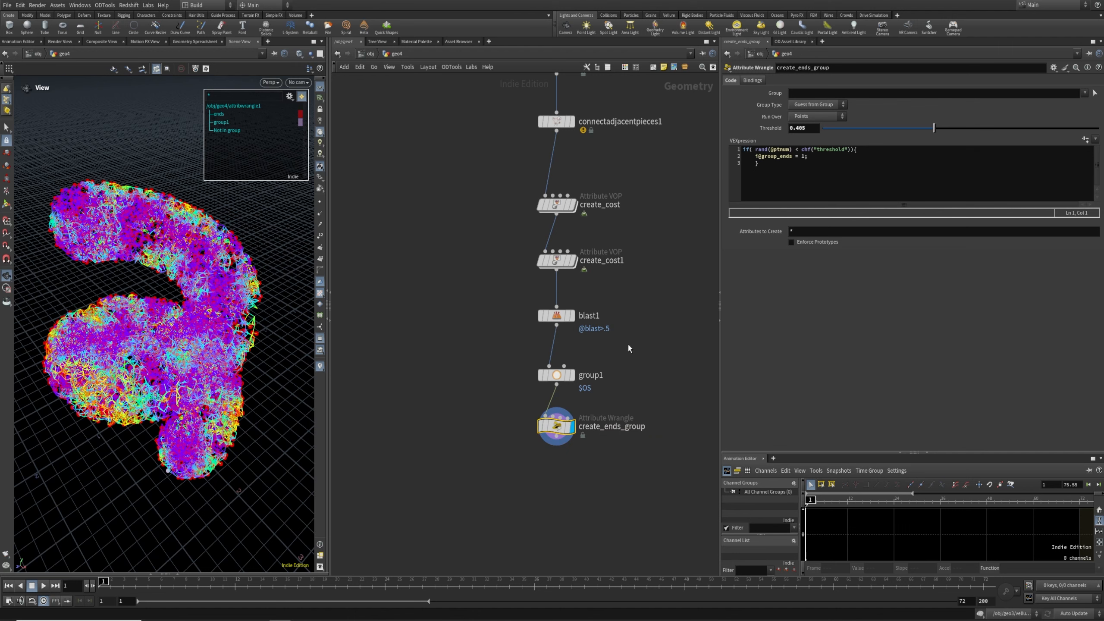
{"action": "left_click", "coordinate": [590, 374]}
{"action": "double_click", "coordinate": [591, 374]}
{"action": "type", "text": "star"}
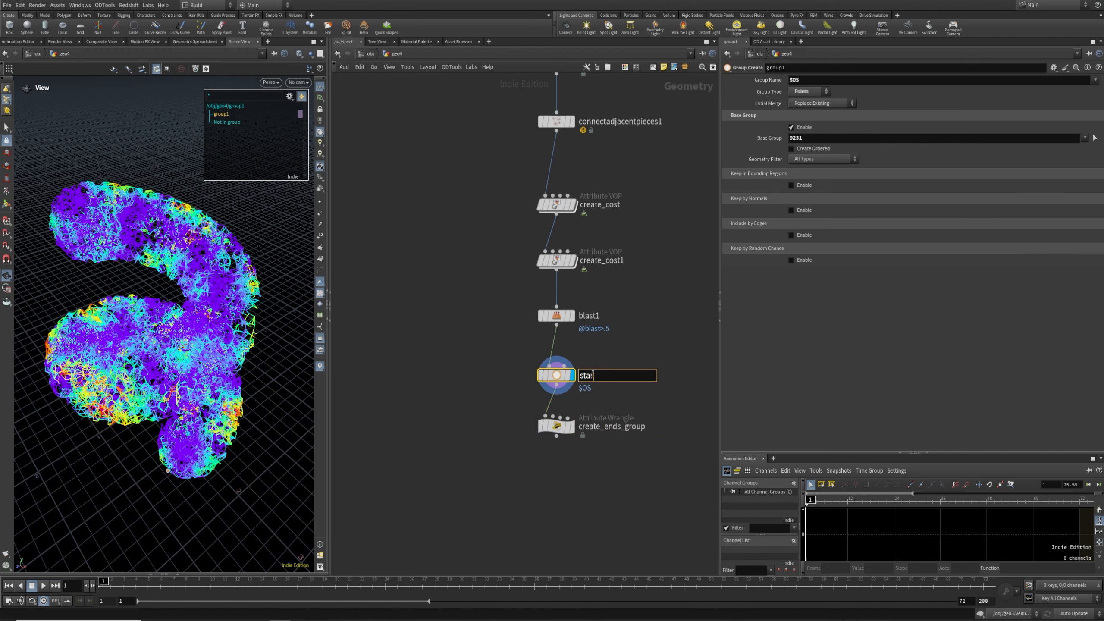
{"action": "left_click", "coordinate": [609, 441]}
Add a Find Shortest Path node wired under create_ends_group and display it
{"action": "middle_click_drag", "start_coordinate": [511, 490], "coordinate": [506, 397]}
{"action": "key", "text": "Tab"}
{"action": "type", "text": "find"}
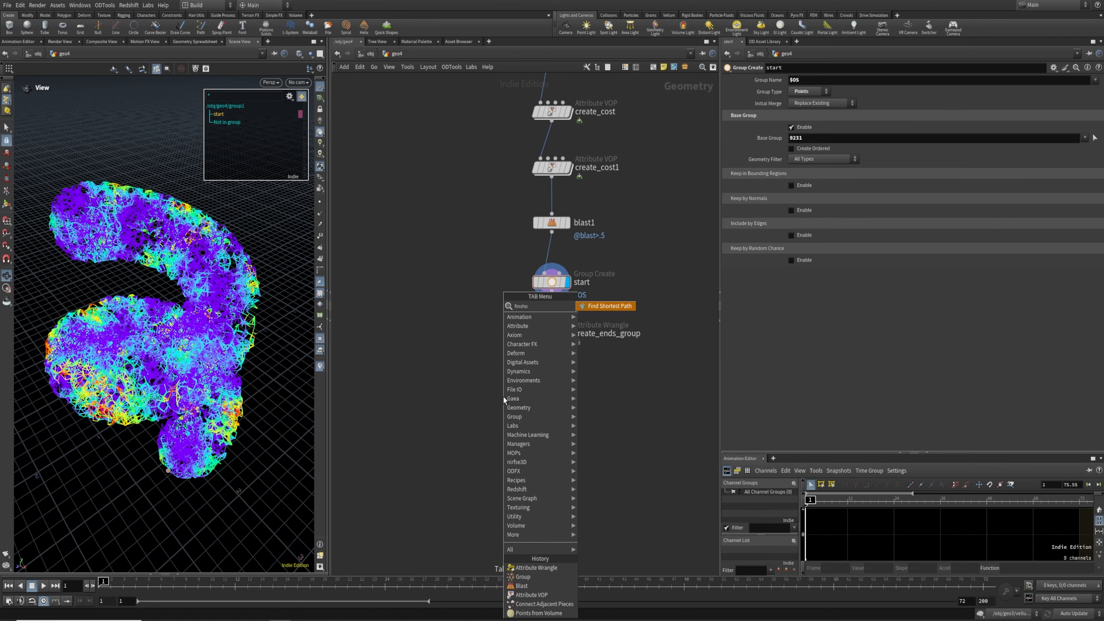
{"action": "key", "text": "Return"}
{"action": "left_click", "coordinate": [504, 397]}
{"action": "left_click_drag", "start_coordinate": [504, 398], "coordinate": [554, 397]}
{"action": "left_click_drag", "start_coordinate": [549, 349], "coordinate": [544, 382]}
{"action": "left_click", "coordinate": [566, 393]}
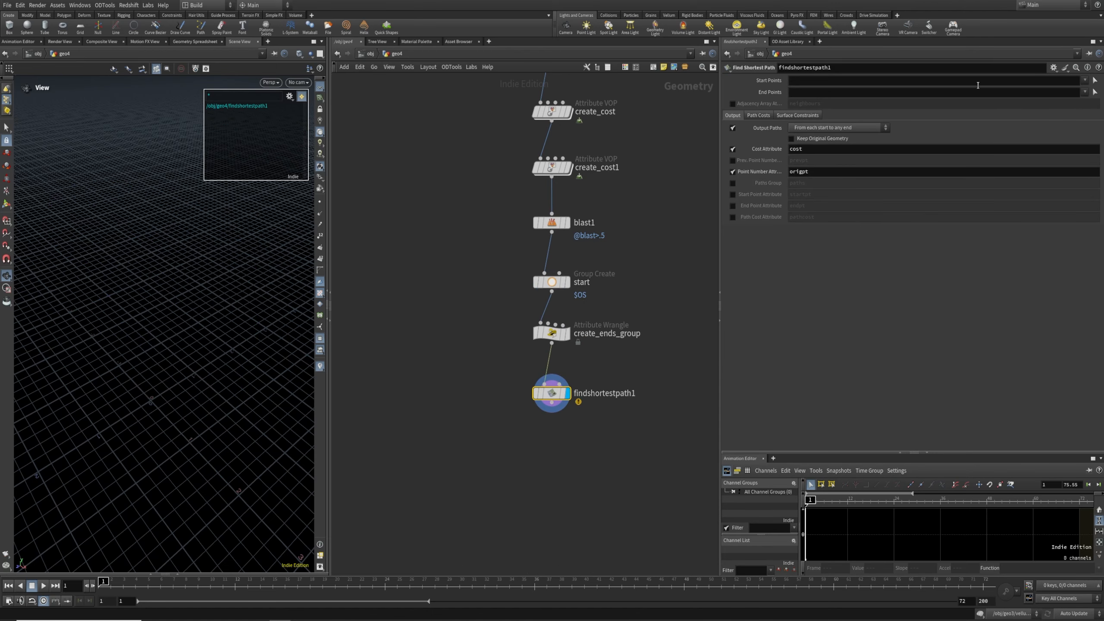
Set Start Points to start, End Points to ends, and output paths each start to each end
{"action": "left_click", "coordinate": [1084, 81]}
{"action": "left_click", "coordinate": [1088, 99]}
{"action": "left_click", "coordinate": [1084, 92]}
{"action": "left_click", "coordinate": [1089, 103]}
{"action": "left_click", "coordinate": [822, 132]}
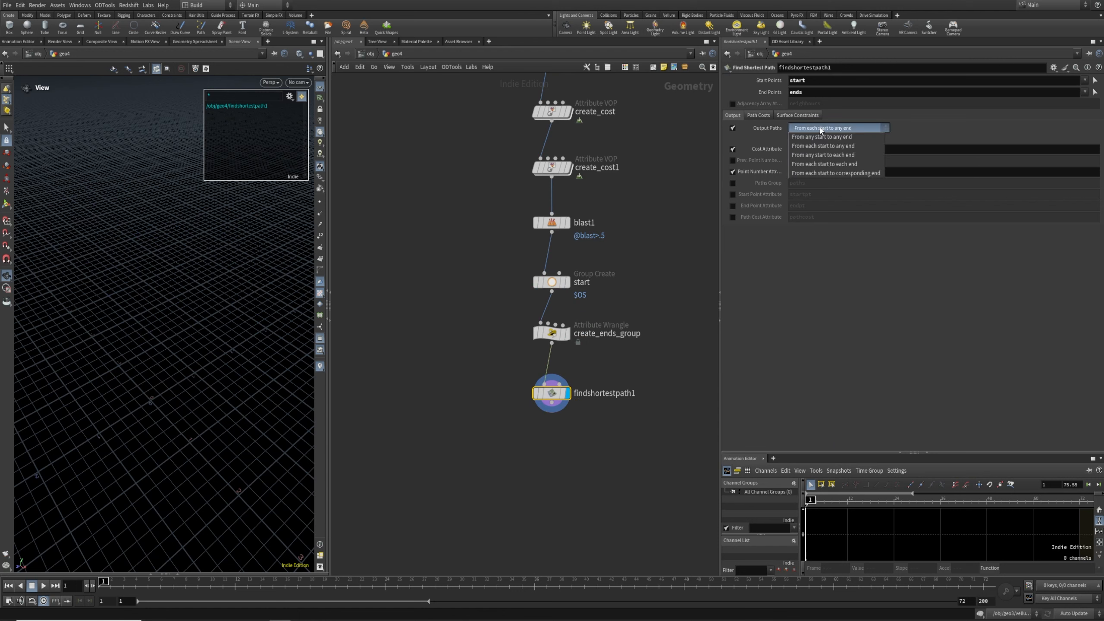
{"action": "left_click", "coordinate": [838, 164]}
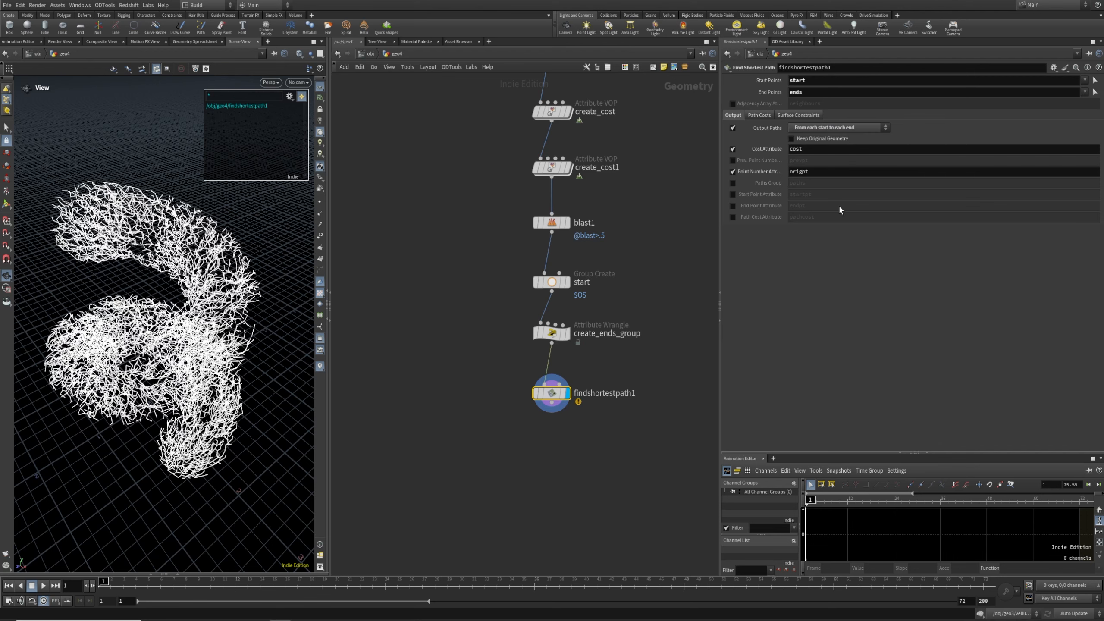
Enable the point cost attribute and set it to noise
{"action": "left_click", "coordinate": [759, 114]}
{"action": "left_click", "coordinate": [732, 139]}
{"action": "left_click", "coordinate": [809, 141]}
{"action": "type", "text": "noi"}
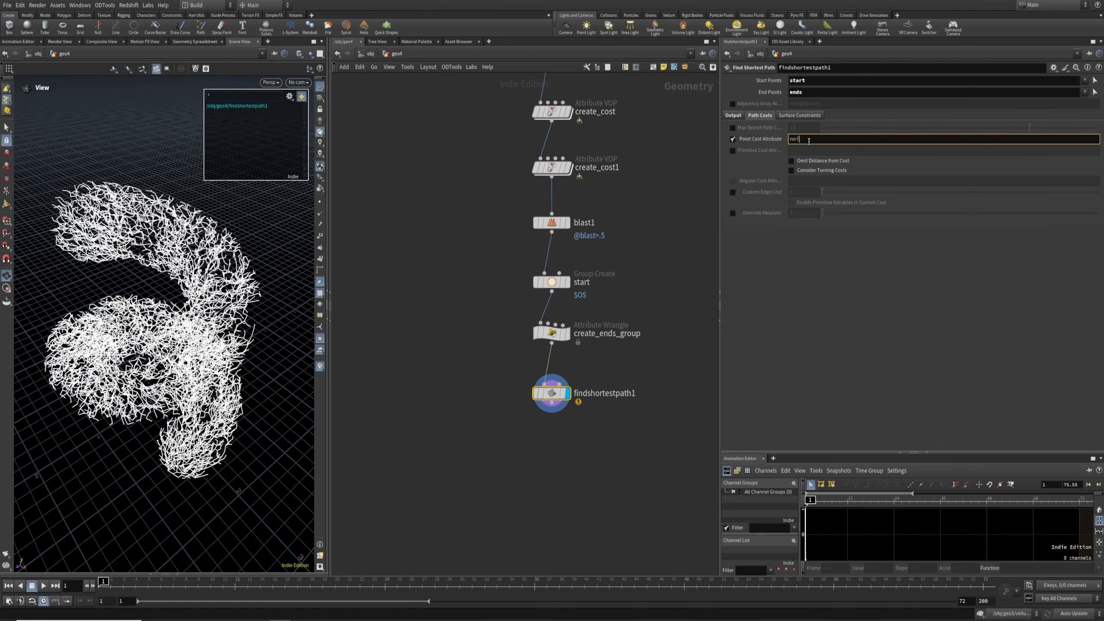
{"action": "type", "text": "se"}
{"action": "key", "text": "Return"}
Inspect the resulting paths and add a Fuse node below findshortestpath1
{"action": "middle_click_drag", "start_coordinate": [608, 442], "coordinate": [612, 381]}
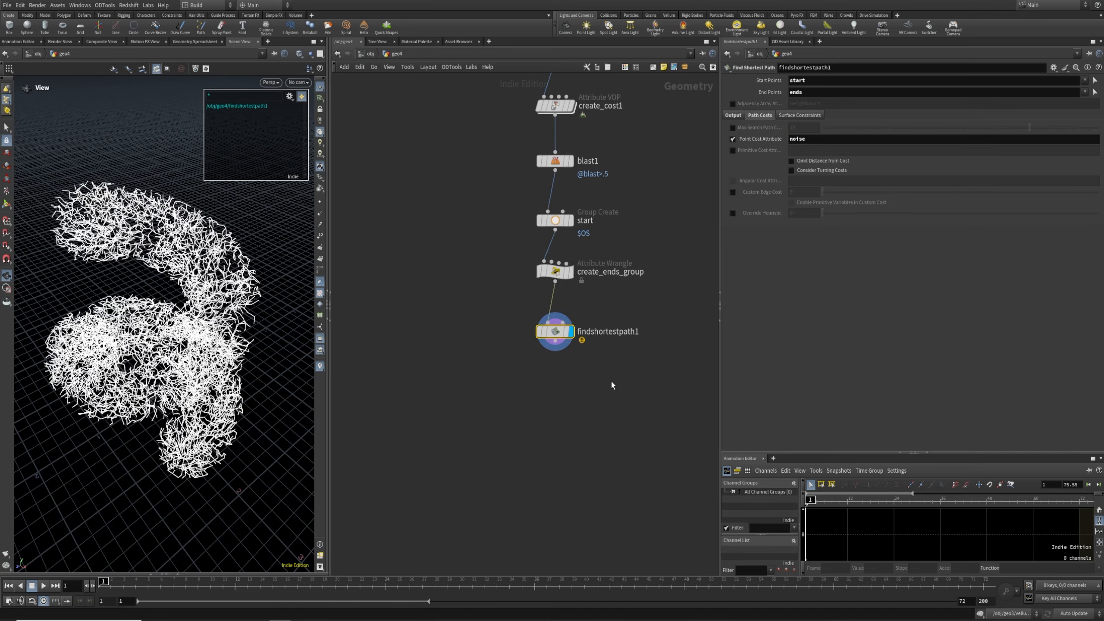
{"action": "left_click_drag", "start_coordinate": [294, 393], "coordinate": [200, 353]}
{"action": "middle_click_drag", "start_coordinate": [540, 423], "coordinate": [540, 422]}
{"action": "left_click_drag", "start_coordinate": [216, 358], "coordinate": [175, 353]}
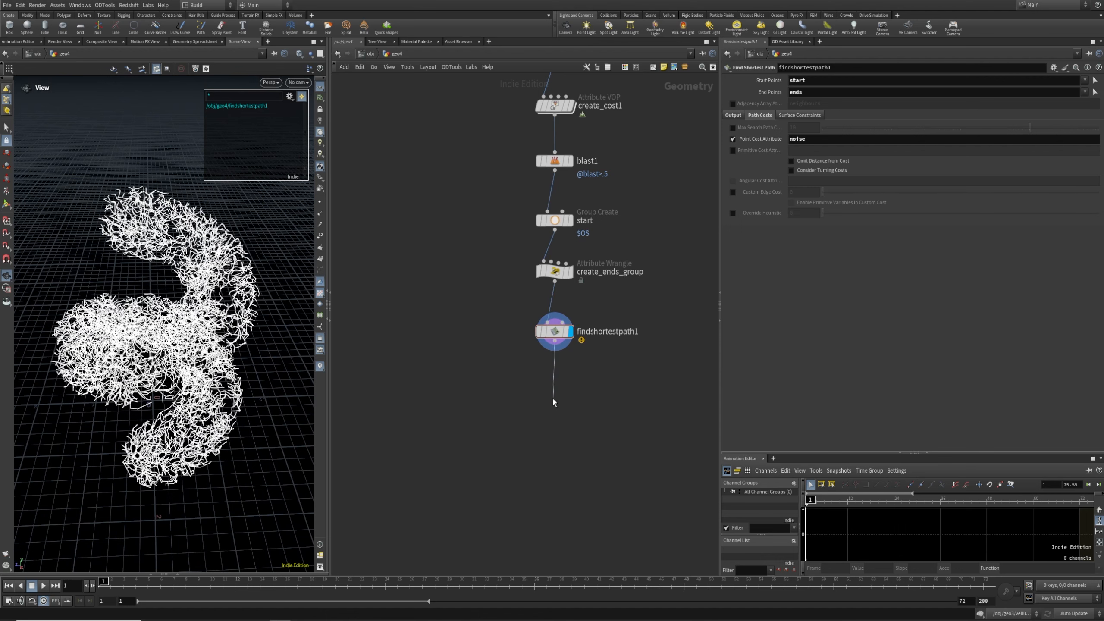
{"action": "key", "text": "Tab"}
{"action": "type", "text": "fuse"}
{"action": "key", "text": "Return"}
Display fuse1 and add a PolyPath node wired beneath it
{"action": "left_click", "coordinate": [569, 398]}
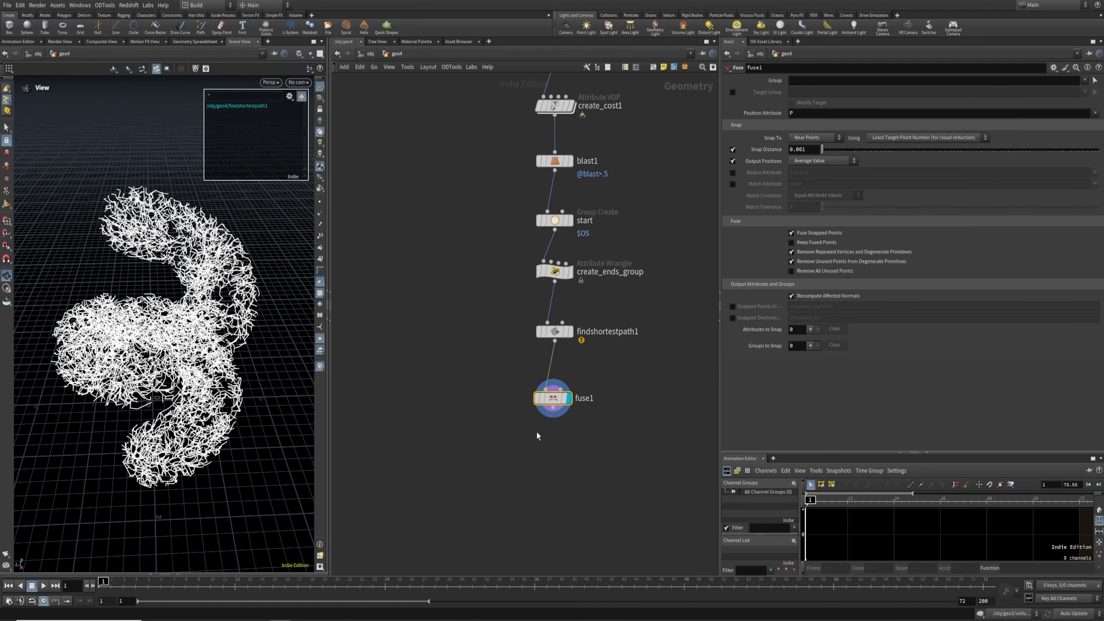
{"action": "middle_click", "coordinate": [555, 339]}
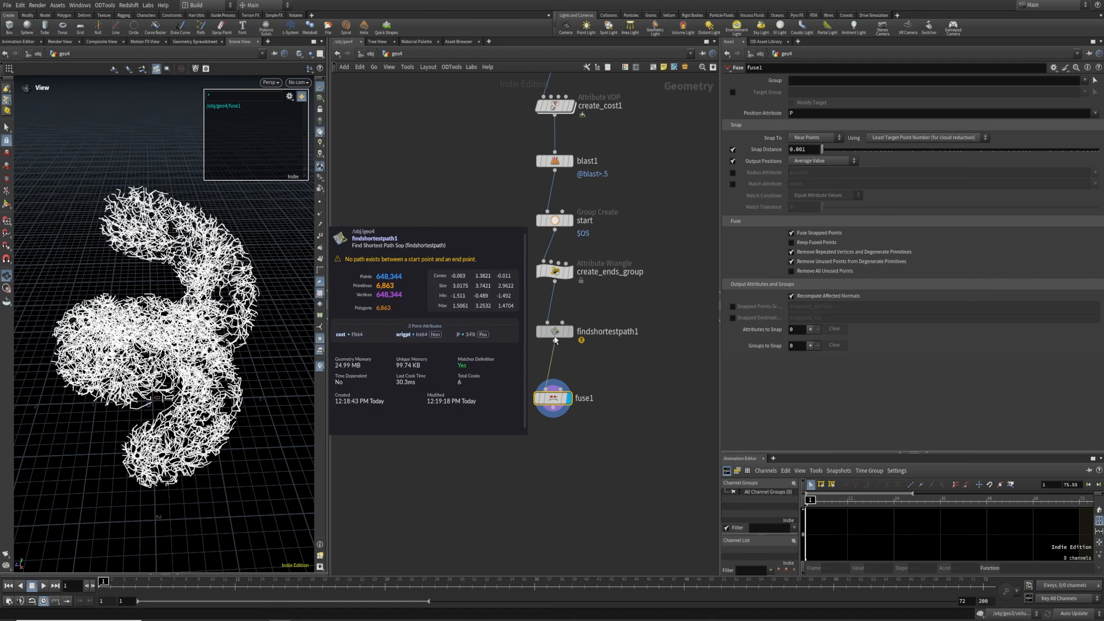
{"action": "middle_click", "coordinate": [553, 399]}
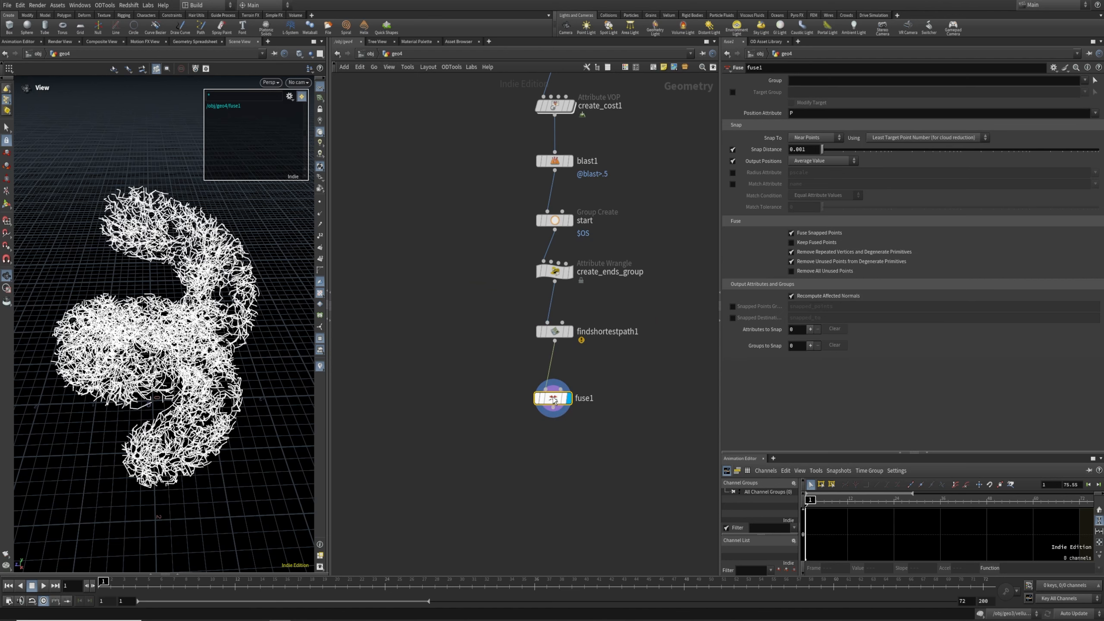
{"action": "left_click_drag", "start_coordinate": [553, 399], "coordinate": [554, 389]}
{"action": "key", "text": "Tab"}
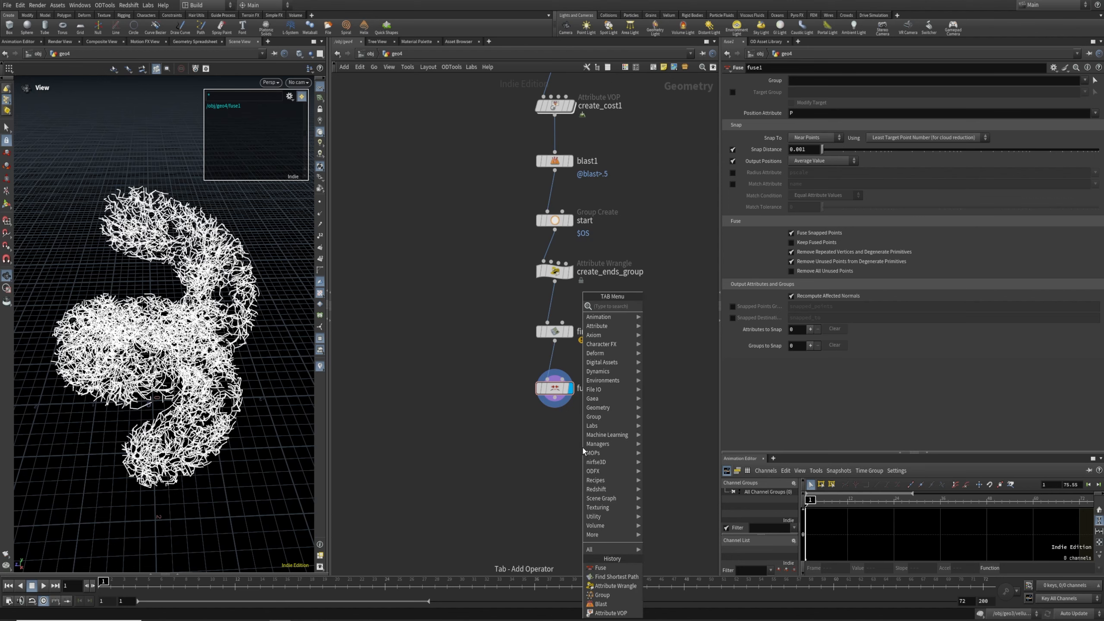
{"action": "type", "text": "polypath"}
{"action": "key", "text": "Return"}
{"action": "left_click", "coordinate": [583, 448]}
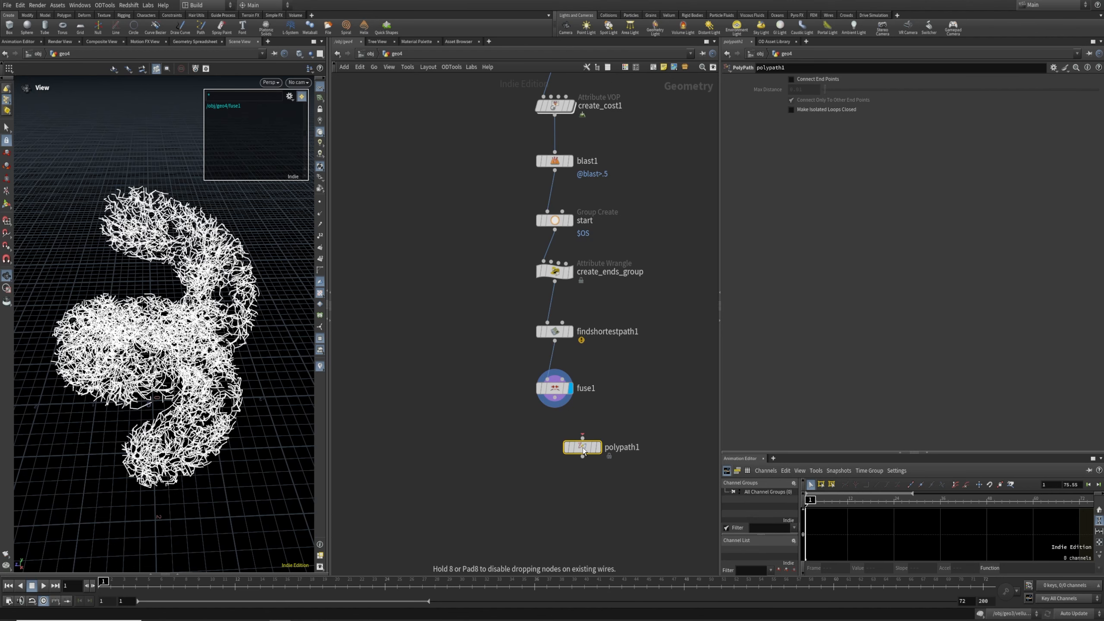
{"action": "key", "text": "Return"}
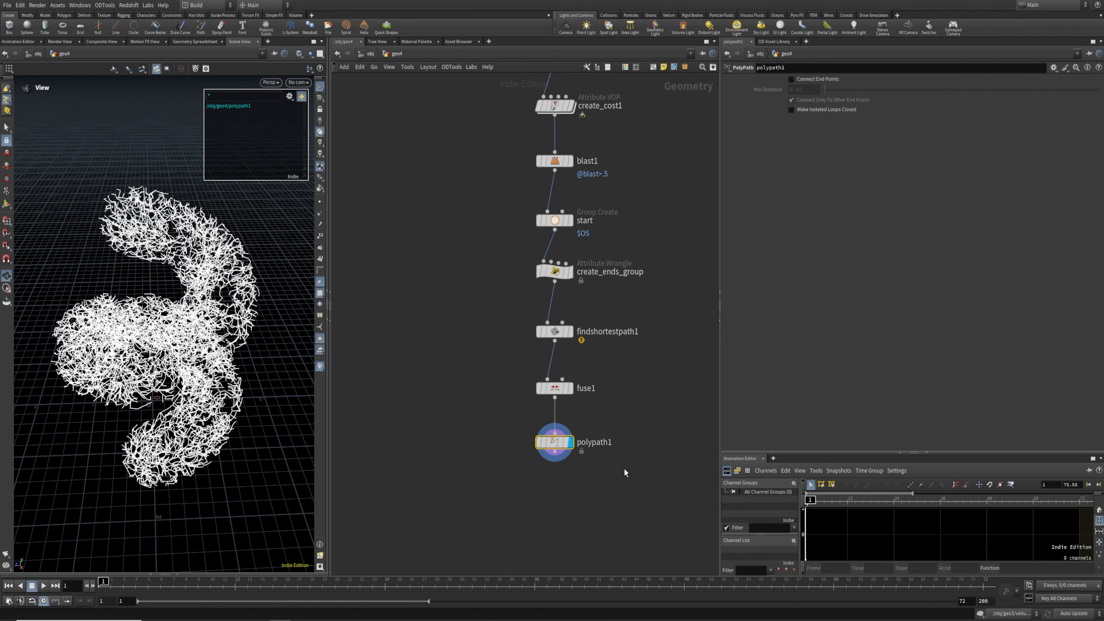
Pull a new wire from polypath1 to add the Distance Along Curves node
{"action": "left_click_drag", "start_coordinate": [505, 490], "coordinate": [594, 430]}
{"action": "middle_click_drag", "start_coordinate": [567, 502], "coordinate": [567, 442]}
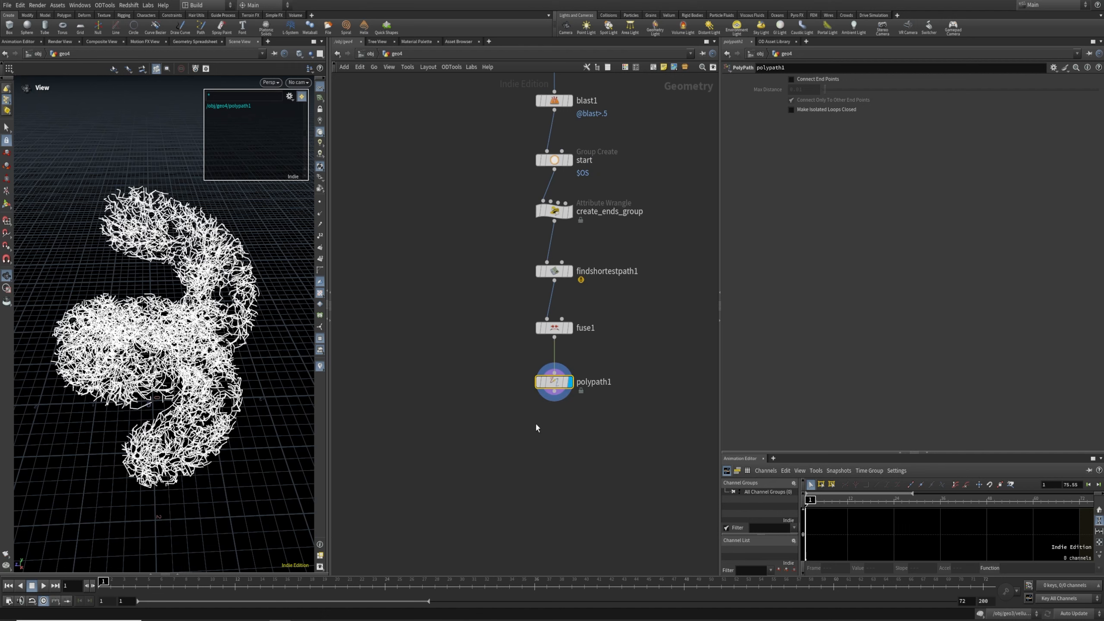
{"action": "left_click_drag", "start_coordinate": [545, 392], "coordinate": [479, 417]}
{"action": "left_click_drag", "start_coordinate": [479, 417], "coordinate": [662, 365]}
{"action": "left_click_drag", "start_coordinate": [554, 392], "coordinate": [550, 450]}
{"action": "key", "text": "Tab"}
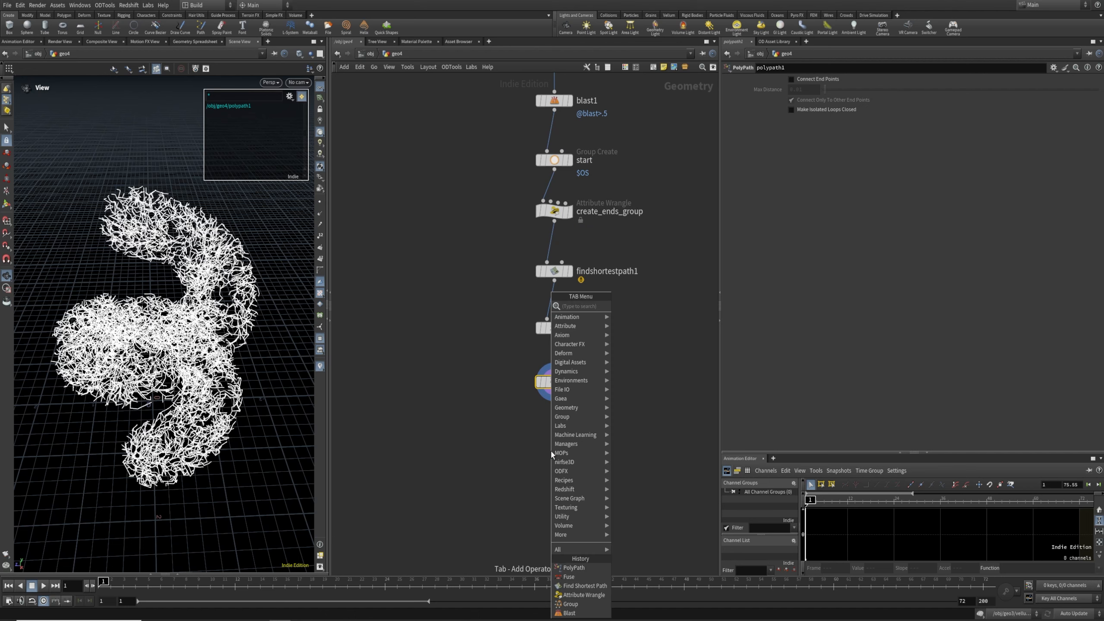
Add a Distance Along Curves node under polypath1 and display its result
{"action": "type", "text": "dist"}
{"action": "key", "text": "Return"}
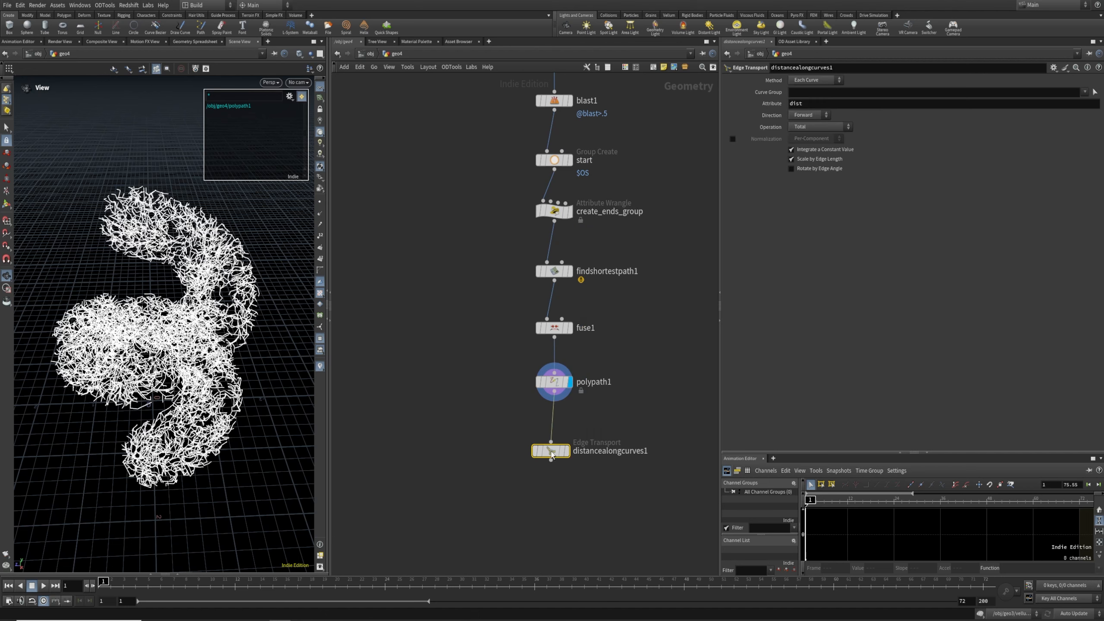
{"action": "left_click", "coordinate": [567, 451]}
{"action": "mouse_move", "coordinate": [551, 453]}
{"action": "left_mouse_down"}
{"action": "mouse_move", "coordinate": [555, 433]}
{"action": "mouse_move", "coordinate": [582, 442]}
{"action": "left_mouse_up"}
Measure distance across the Edge Network with Total operation and normalization, colouring the paths by dist
{"action": "left_click", "coordinate": [805, 81]}
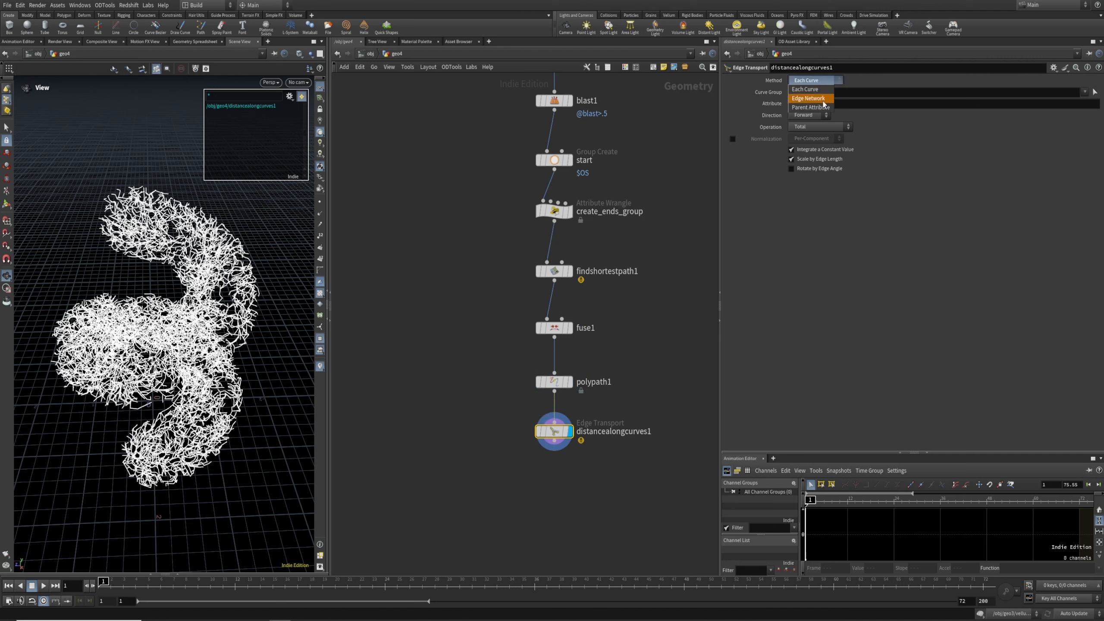
{"action": "left_click", "coordinate": [822, 102]}
{"action": "left_click", "coordinate": [814, 151]}
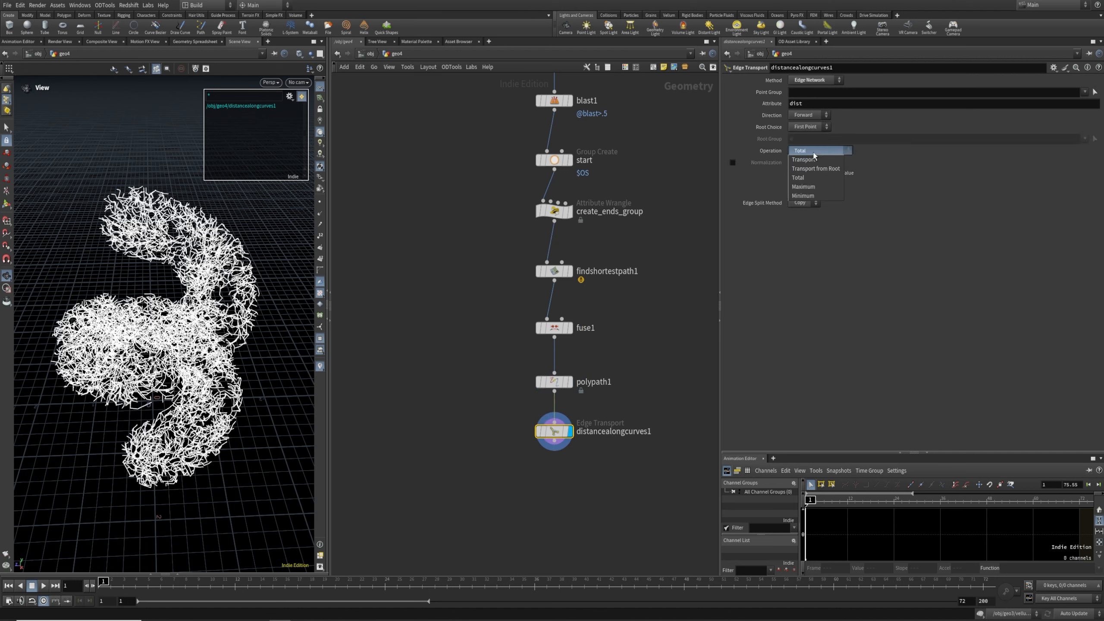
{"action": "left_click", "coordinate": [818, 178]}
{"action": "left_click", "coordinate": [733, 162]}
{"action": "middle_click", "coordinate": [541, 431]}
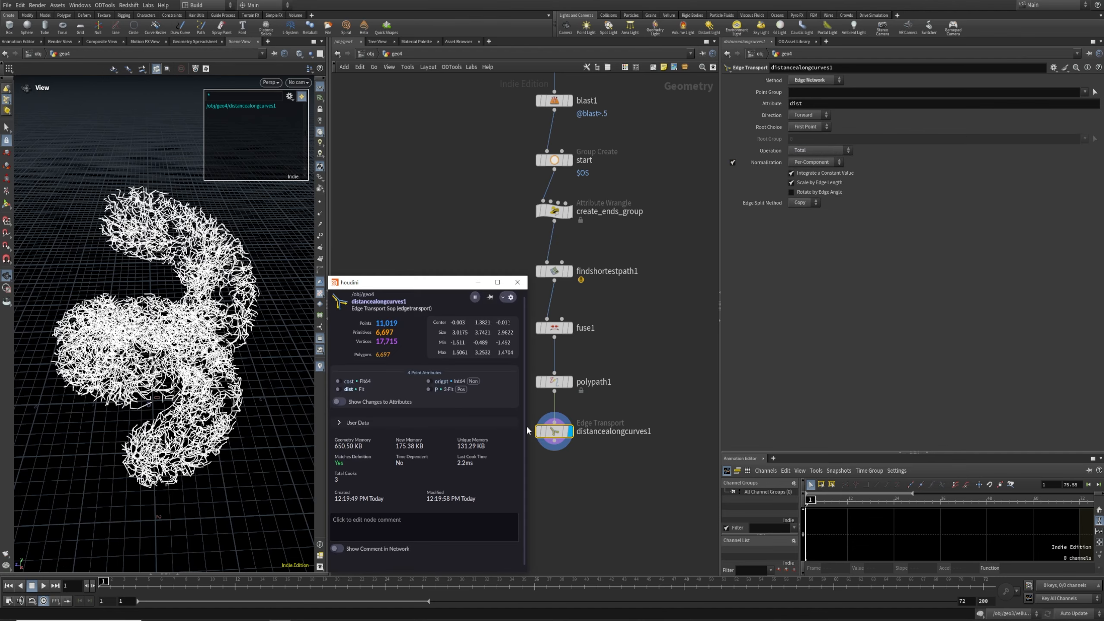
{"action": "left_click", "coordinate": [348, 389]}
{"action": "left_click_drag", "start_coordinate": [181, 330], "coordinate": [207, 370]}
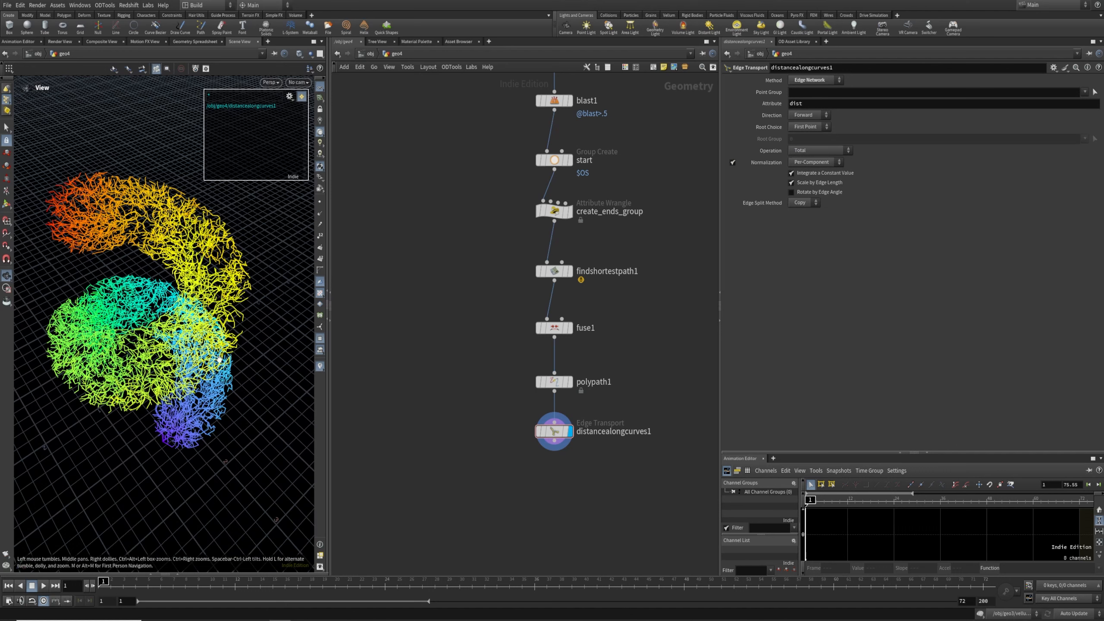
Rename the distance attribute to 'map' and colour the curves by map
{"action": "left_click_drag", "start_coordinate": [812, 104], "coordinate": [647, 108]}
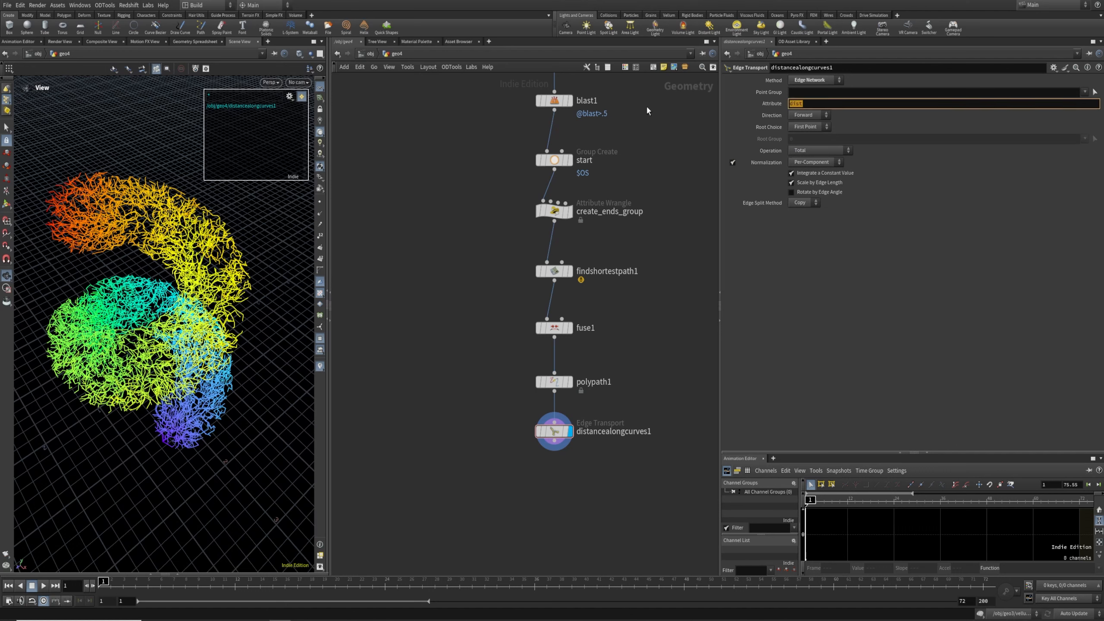
{"action": "type", "text": "map"}
{"action": "key", "text": "Return"}
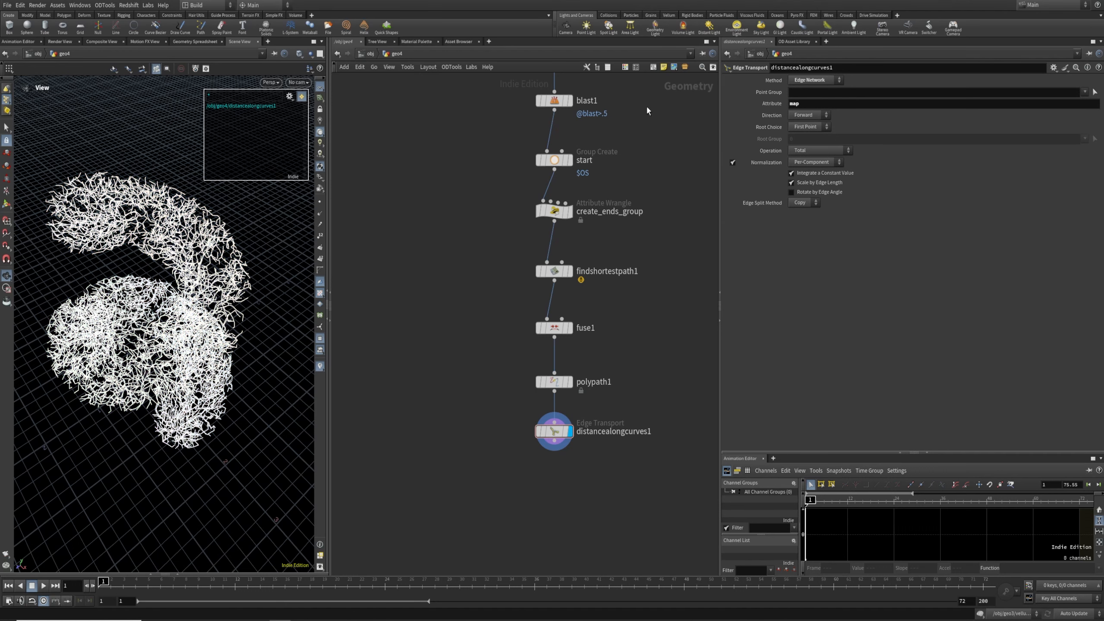
{"action": "middle_click", "coordinate": [554, 430]}
{"action": "left_click", "coordinate": [338, 389]}
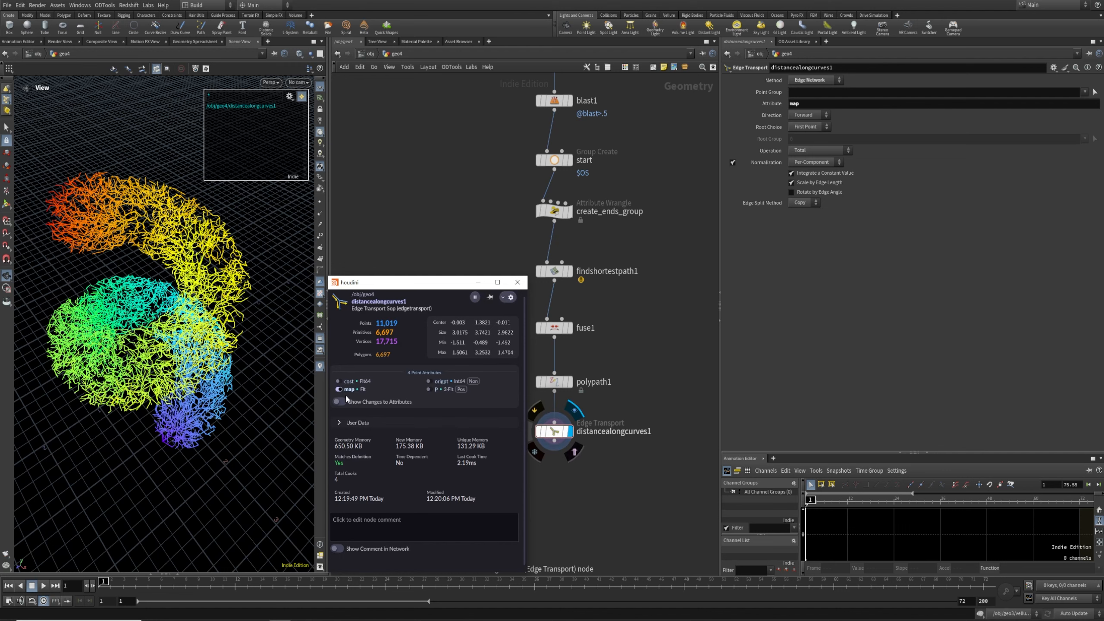
{"action": "left_click", "coordinate": [89, 317]}
Add an Attribute Wrangle node below the distance node using the aw search
{"action": "middle_click_drag", "start_coordinate": [562, 482], "coordinate": [562, 383]}
{"action": "key", "text": "Tab"}
{"action": "type", "text": "aw"}
{"action": "key", "text": "Return"}
Place the wrangle and write 'float map = f@map;' and 'float p = chf("position");'
{"action": "left_click", "coordinate": [553, 381]}
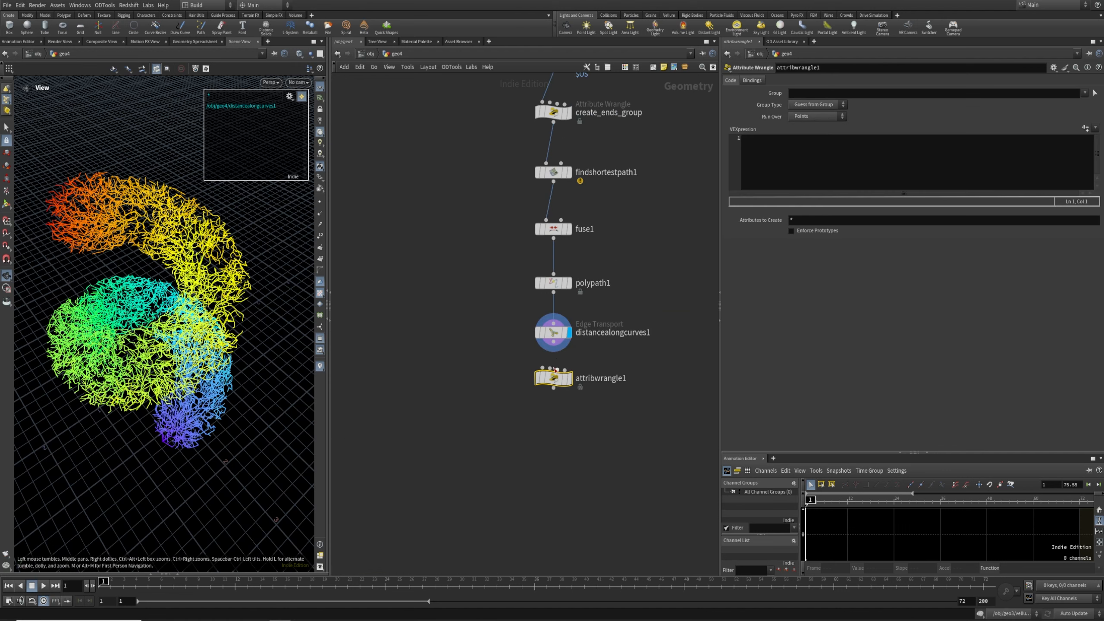
{"action": "left_click", "coordinate": [830, 140]}
{"action": "type", "text": "float map = f@map;"}
{"action": "key", "text": "Return"}
{"action": "type", "text": "float p = chr"}
{"action": "key", "text": "BackSpace"}
{"action": "type", "text": "f(\"position\");"}
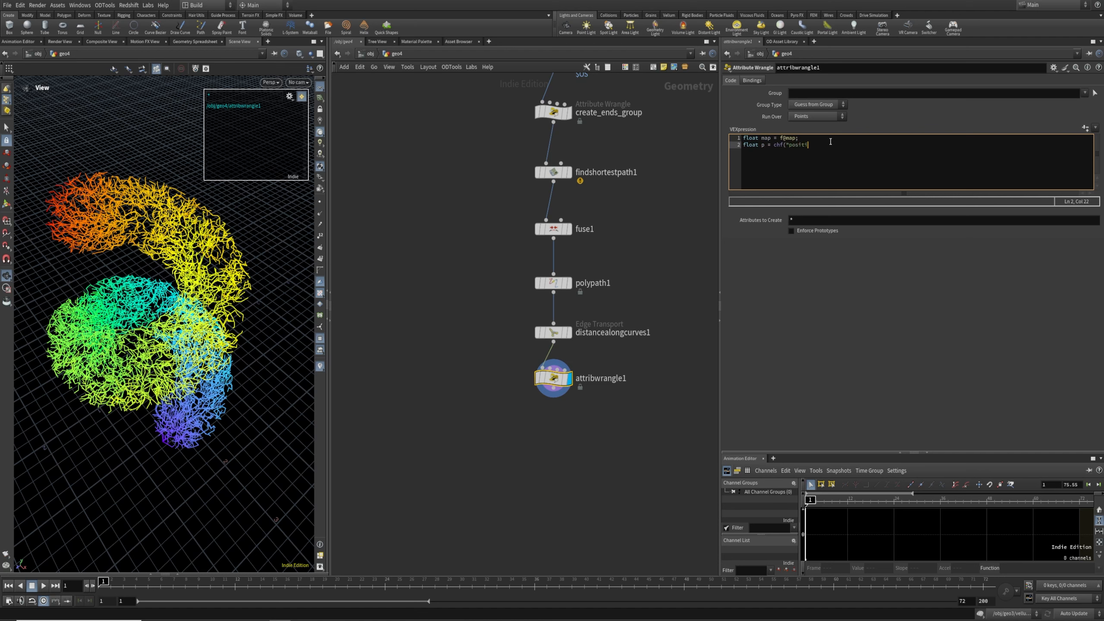
{"action": "key", "text": "Return"}
Add 'float w = chf("width");' and begin the line 'p = fit01(p, -w, 1'
{"action": "type", "text": "float"}
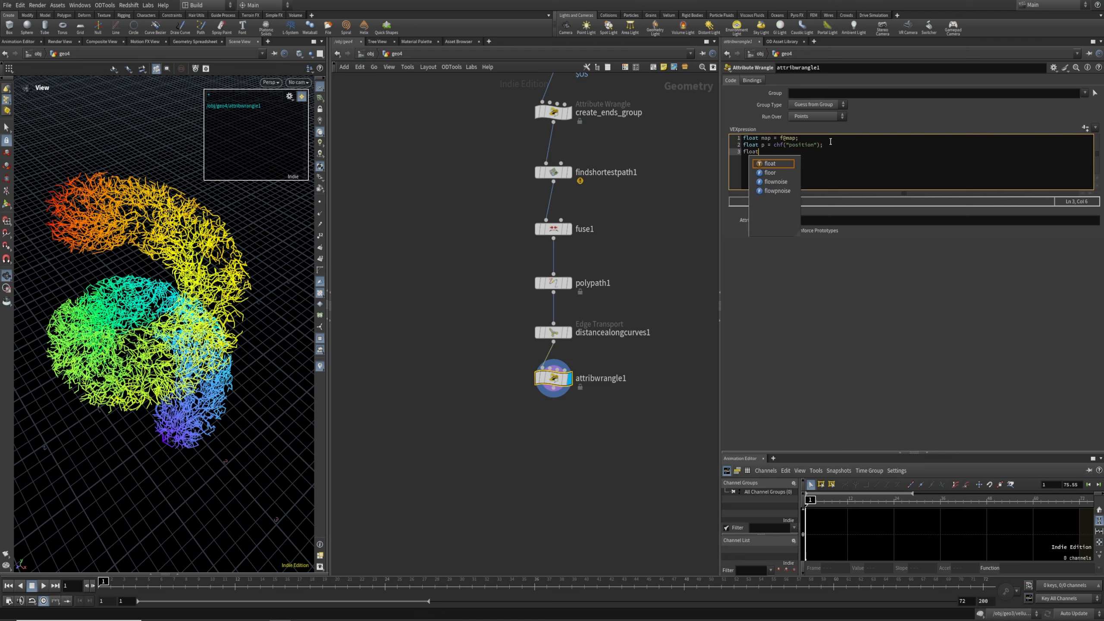
{"action": "type", "text": " w = chf(\"widht\")"}
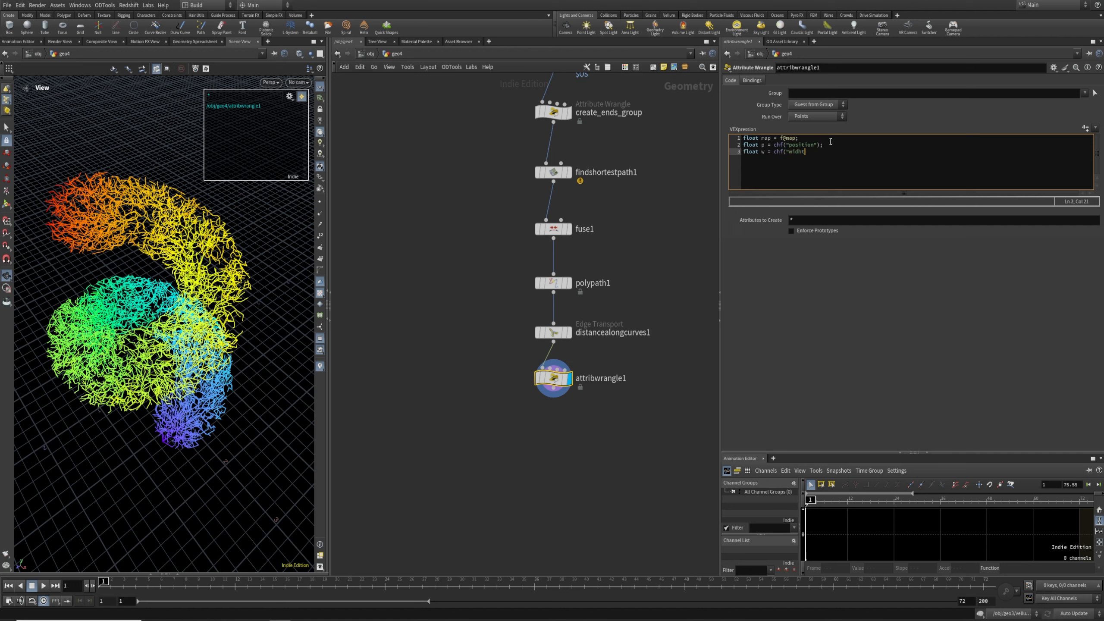
{"action": "key", "text": "BackSpace"}
{"action": "key", "text": "BackSpace"}
{"action": "key", "text": "BackSpace"}
{"action": "key", "text": "BackSpace"}
{"action": "type", "text": "th\");"}
{"action": "key", "text": "Return"}
{"action": "type", "text": "fit"}
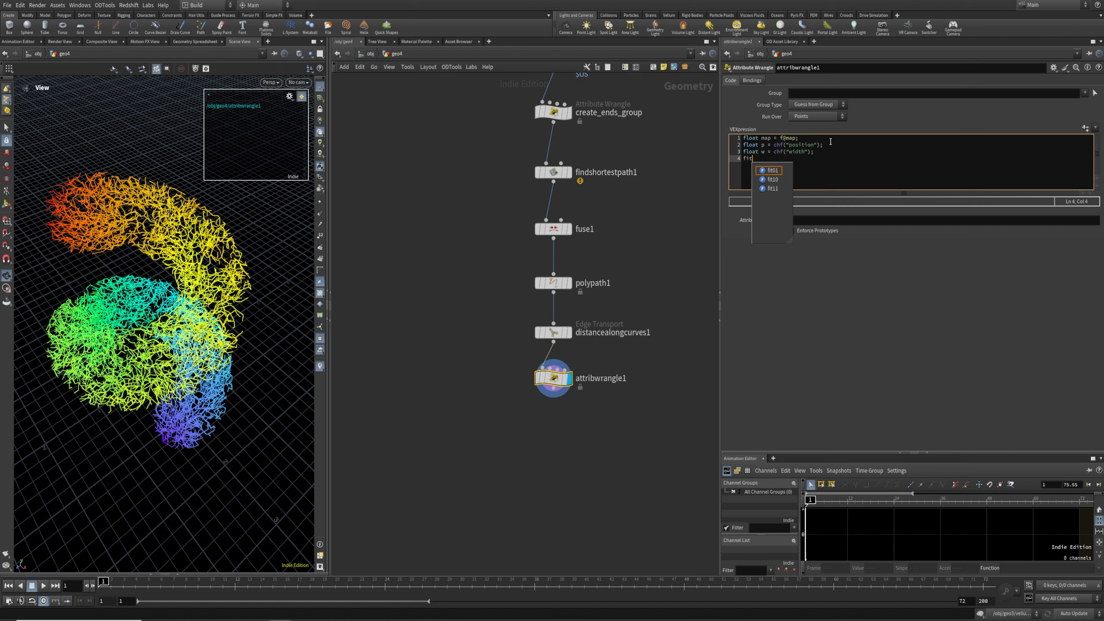
{"action": "key", "text": "BackSpace"}
{"action": "key", "text": "BackSpace"}
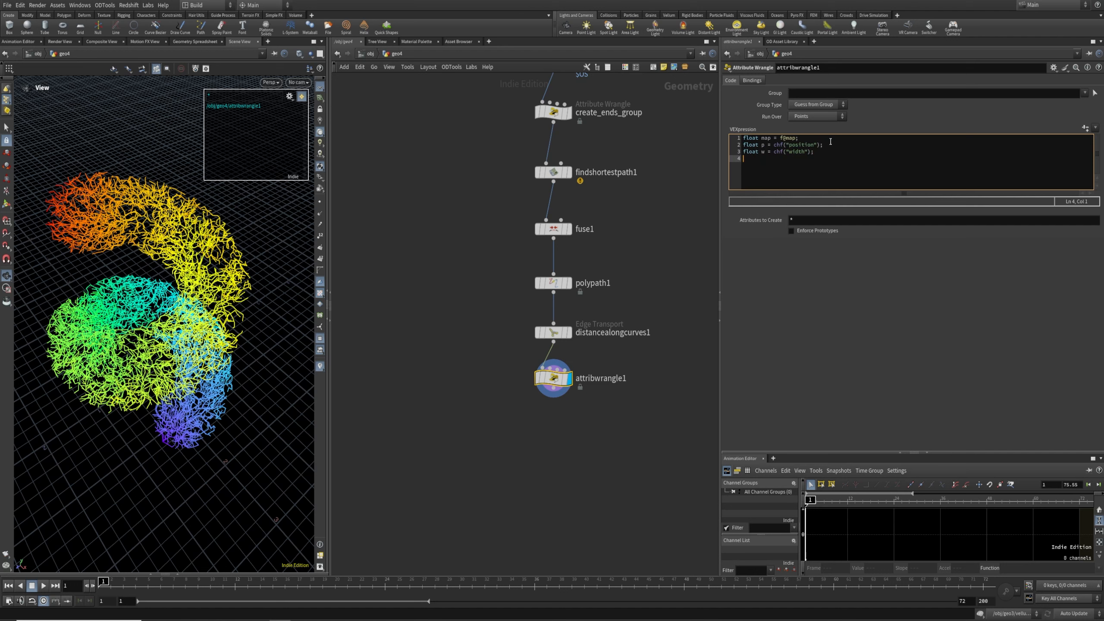
{"action": "type", "text": "p["}
{"action": "type", "text": "= fit01(p"}
{"action": "type", "text": ", "}
{"action": "type", "text": "-"}
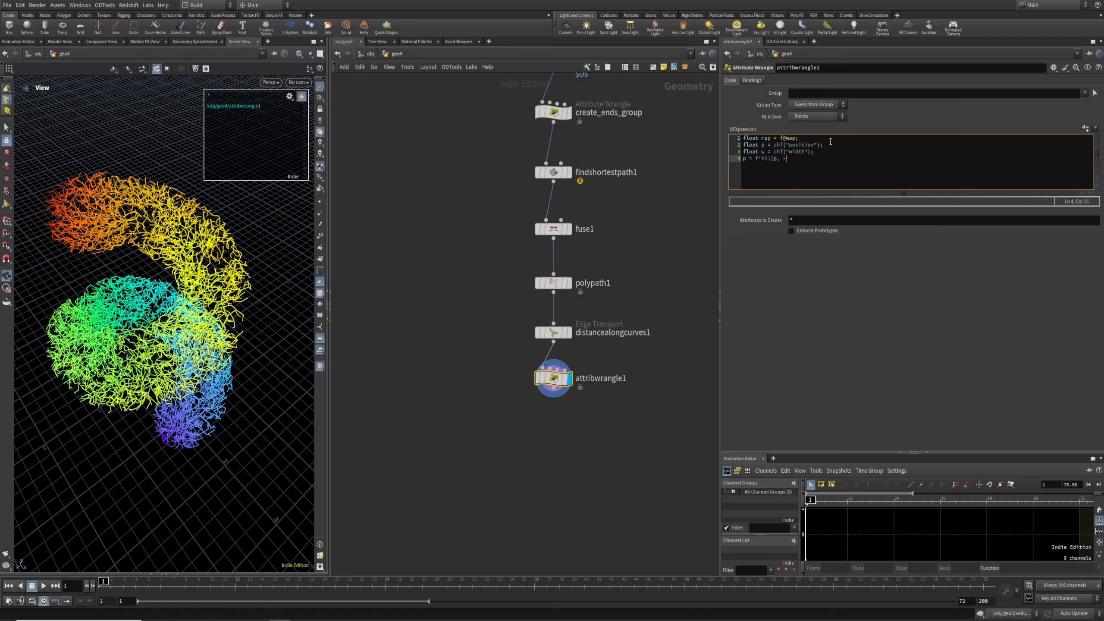
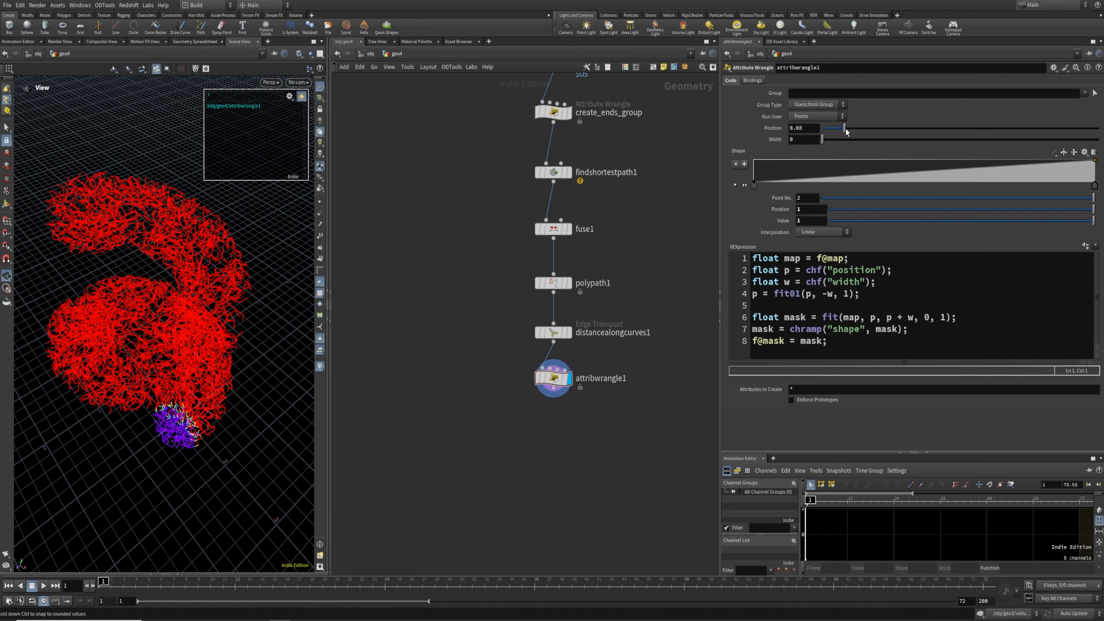
Set the mask Width to 0.294, flip the Shape ramp to descend, and slide Position to 0.537
{"action": "left_click_drag", "start_coordinate": [892, 129], "coordinate": [1069, 160]}
{"action": "left_click", "coordinate": [1063, 152]}
{"action": "left_click_drag", "start_coordinate": [1003, 129], "coordinate": [970, 153]}
{"action": "middle_click_drag", "start_coordinate": [547, 470], "coordinate": [549, 381]}
Rename attribwrangle1 to create_mapped_transition and distancealongcurves1 to create_map
{"action": "double_click", "coordinate": [600, 289]}
{"action": "type", "text": "create_mapped_transition"}
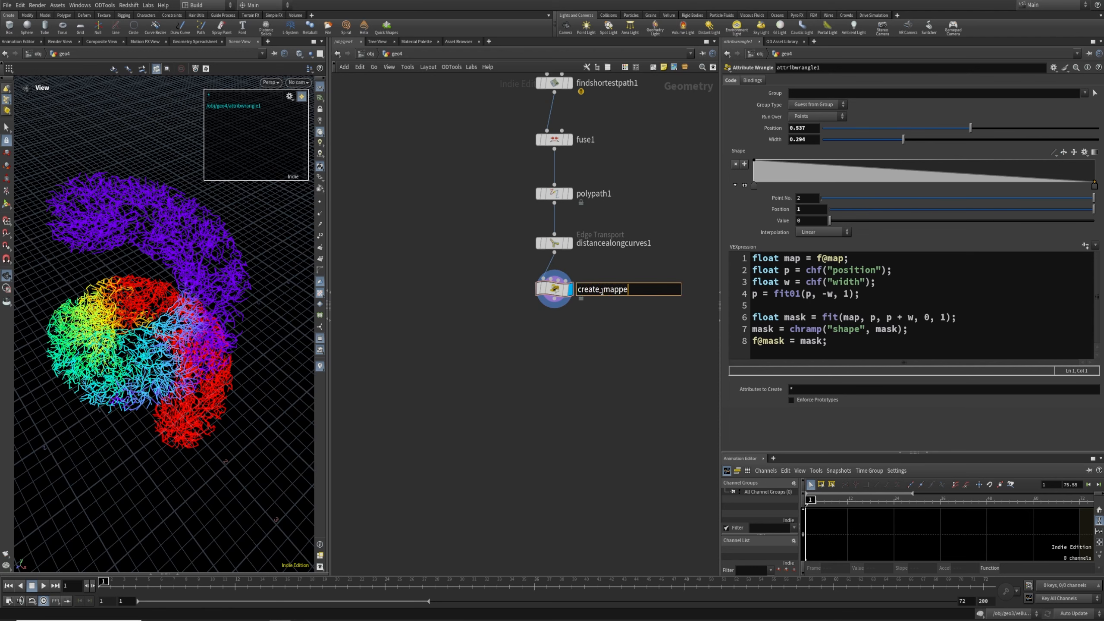
{"action": "key", "text": "Return"}
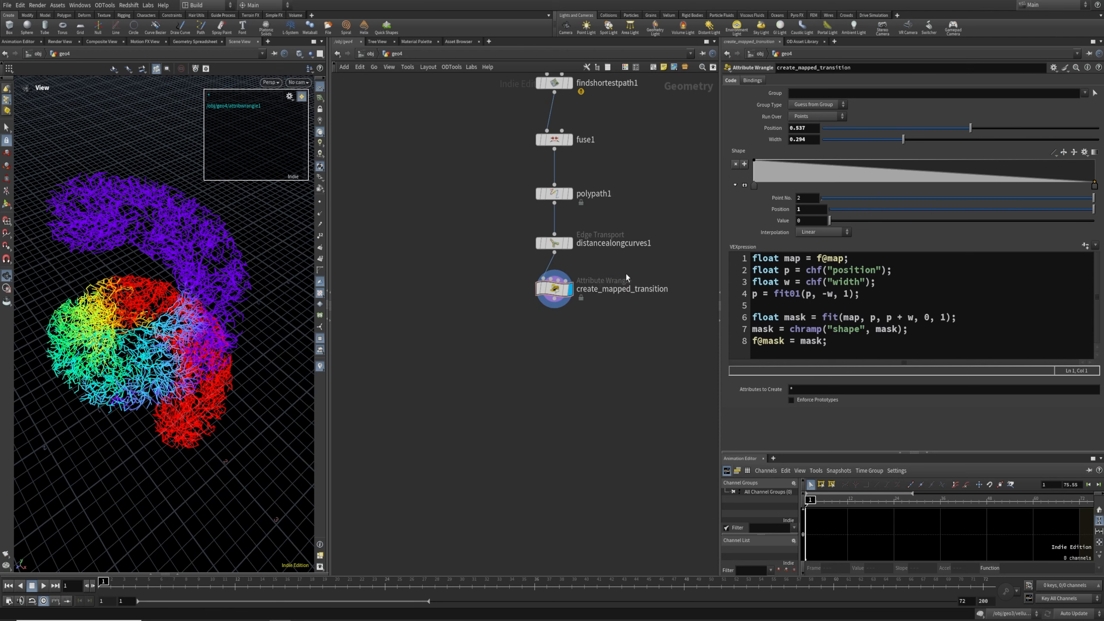
{"action": "double_click", "coordinate": [618, 244]}
{"action": "type", "text": "create_map"}
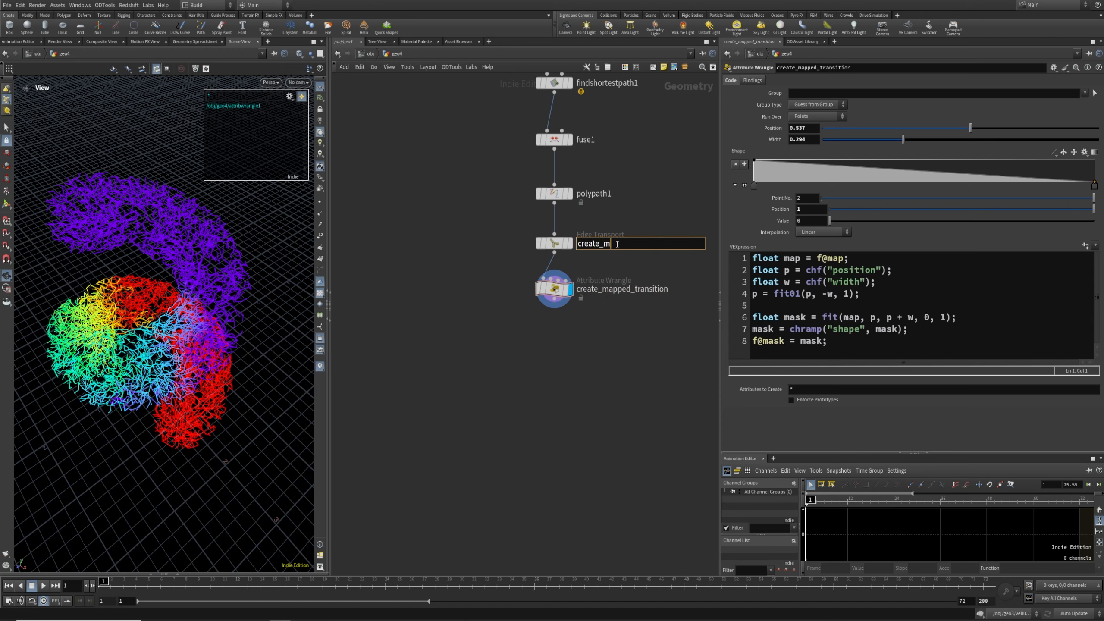
{"action": "key", "text": "Return"}
{"action": "middle_click_drag", "start_coordinate": [549, 359], "coordinate": [553, 337]}
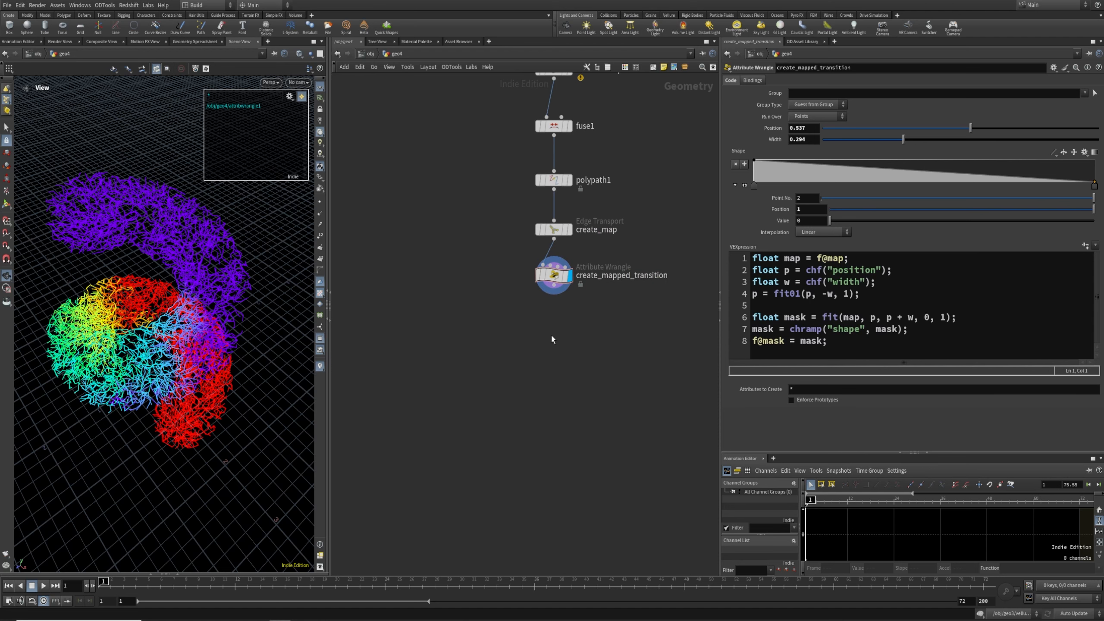
Add a Rig Doctor node below the wrangle and display its output
{"action": "key", "text": "Tab"}
{"action": "type", "text": "rig"}
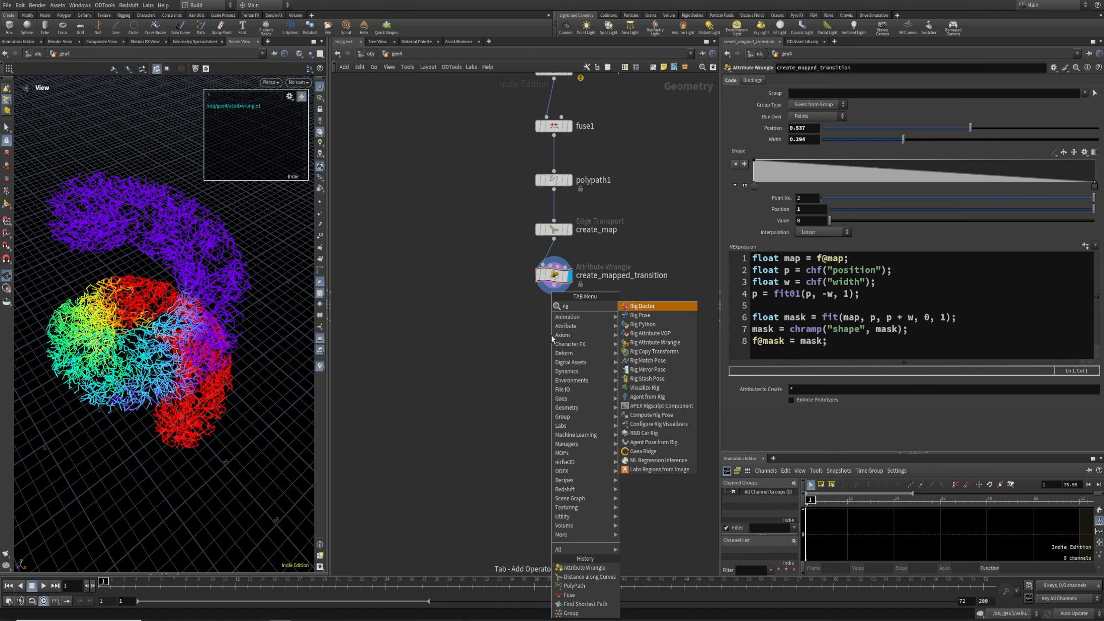
{"action": "key", "text": "Return"}
{"action": "left_click", "coordinate": [550, 333]}
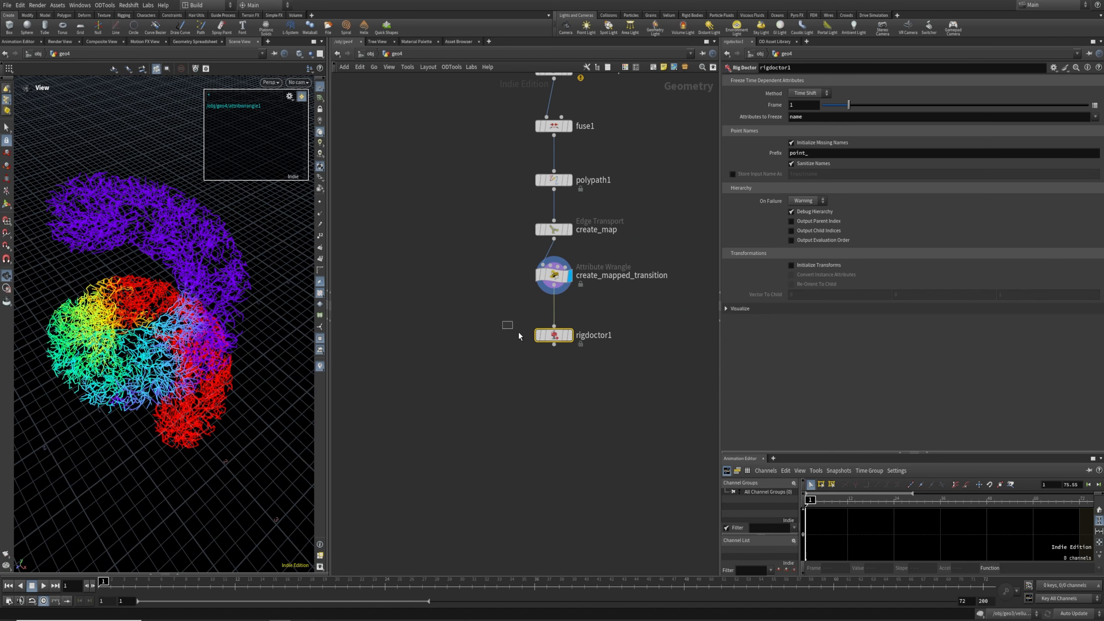
{"action": "left_click_drag", "start_coordinate": [518, 333], "coordinate": [550, 348]}
{"action": "key", "text": "r"}
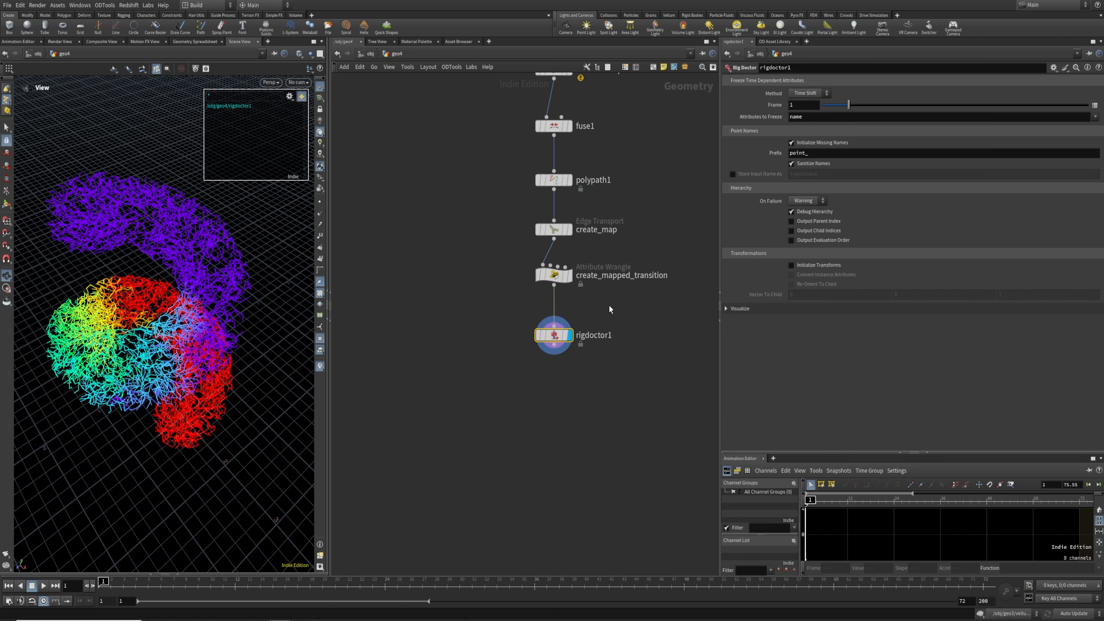
Insert an Orientation Along Curve node before rigdoctor1, turning off Y Axis and enabling 3x3 Transform
{"action": "key", "text": "Tab"}
{"action": "type", "text": "orientat"}
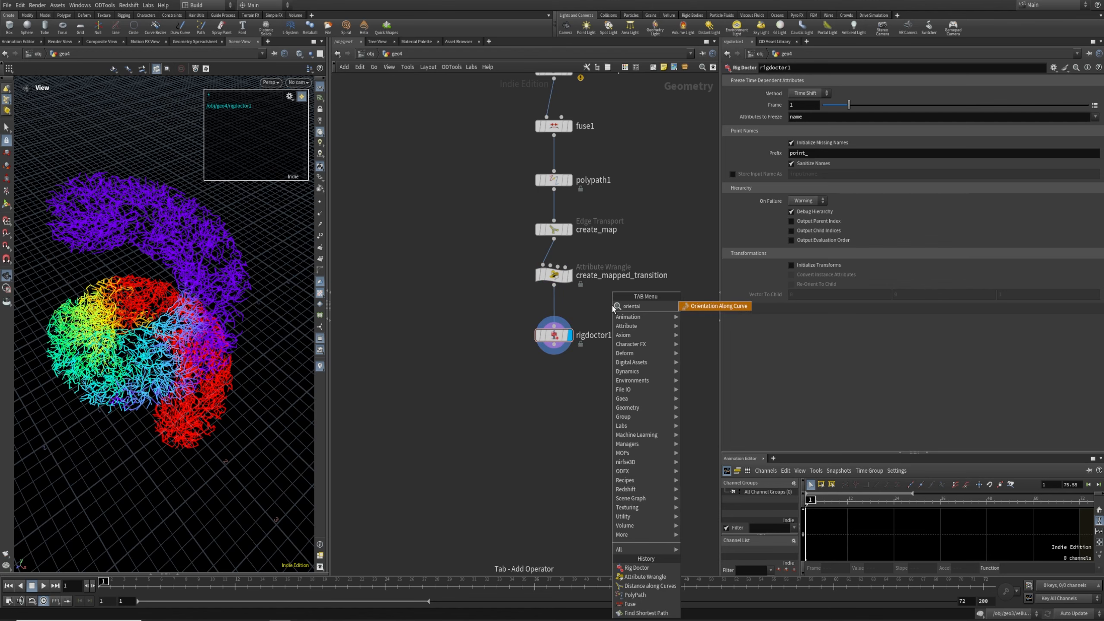
{"action": "key", "text": "Return"}
{"action": "left_click", "coordinate": [612, 305]}
{"action": "left_click_drag", "start_coordinate": [612, 305], "coordinate": [556, 303]}
{"action": "left_click", "coordinate": [733, 258]}
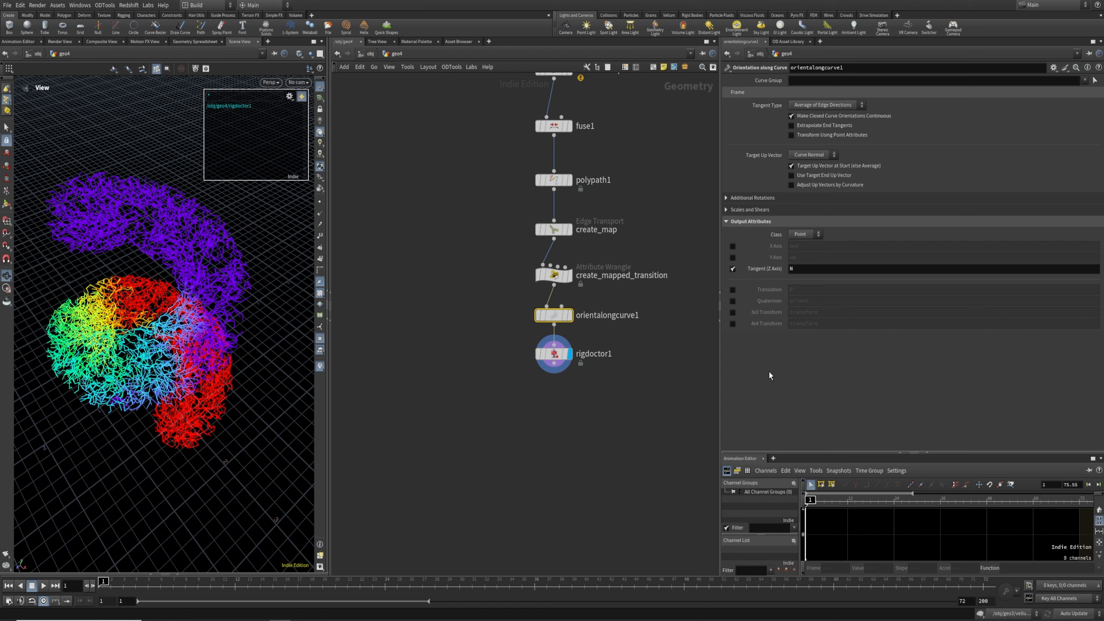
{"action": "left_click", "coordinate": [732, 312]}
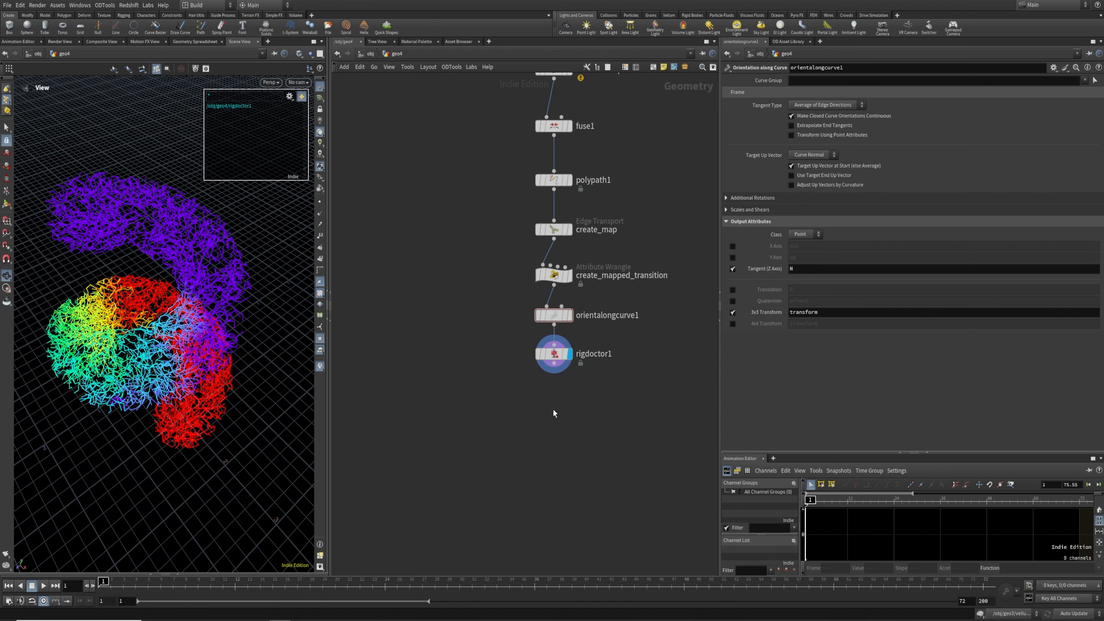
{"action": "key", "text": "Tab"}
{"action": "type", "text": "rig"}
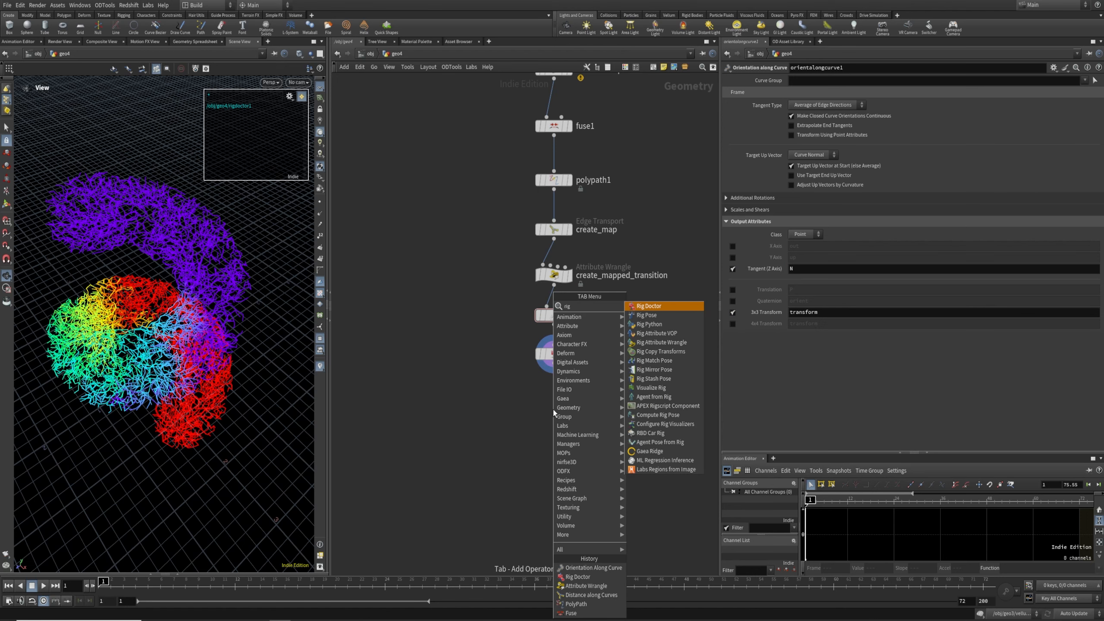
{"action": "type", "text": "wra"}
Add a Rig Attribute Wrangle below rigdoctor1, connect it, and display its output
{"action": "key", "text": "Return"}
{"action": "left_click", "coordinate": [553, 409]}
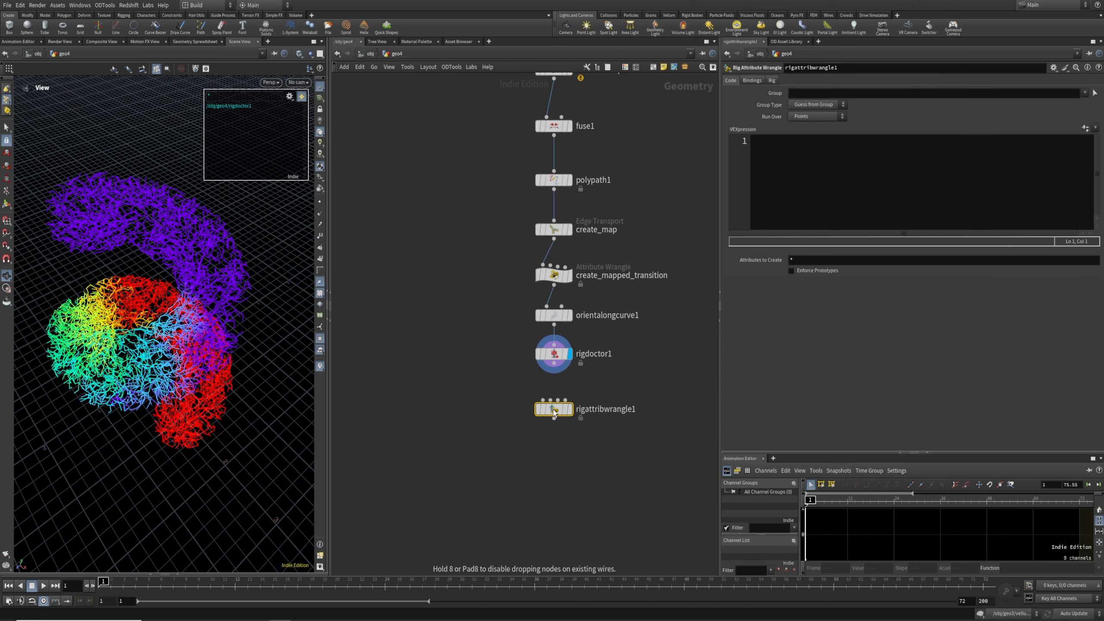
{"action": "left_click_drag", "start_coordinate": [554, 363], "coordinate": [543, 399]}
{"action": "left_click_drag", "start_coordinate": [498, 394], "coordinate": [555, 420]}
{"action": "key", "text": "r"}
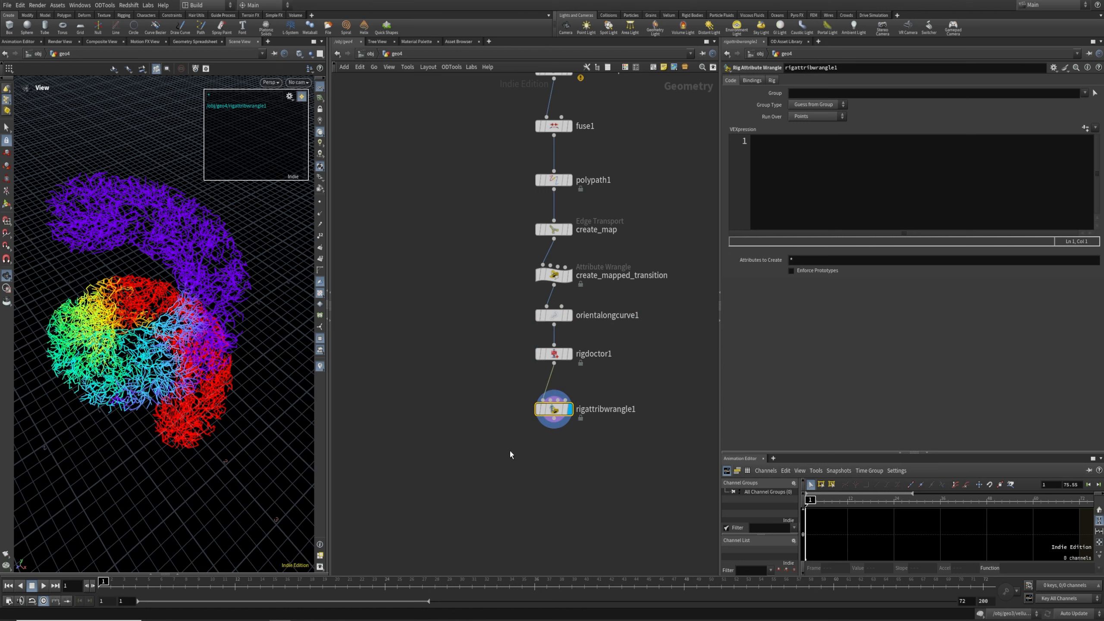
Write 'float amount = radians(chf("amount"));' and 'vector axis = {1,0,0};' in the rig wrangle
{"action": "left_click", "coordinate": [836, 180]}
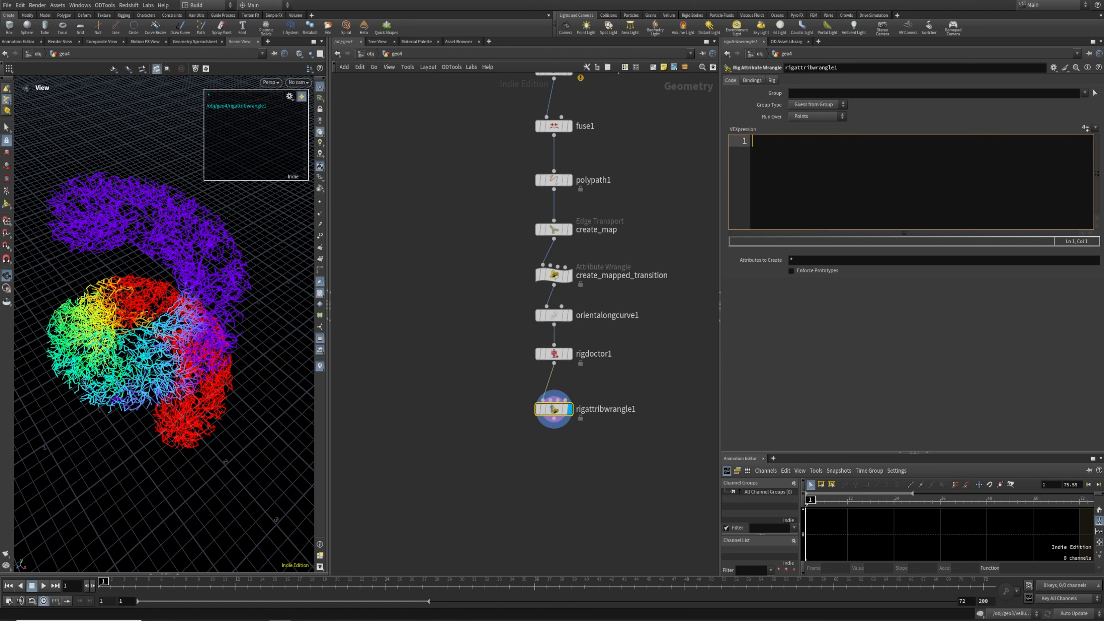
{"action": "type", "text": "float amount -="}
{"action": "key", "text": "BackSpace"}
{"action": "key", "text": "BackSpace"}
{"action": "key", "text": "BackSpace"}
{"action": "type", "text": "= radians"}
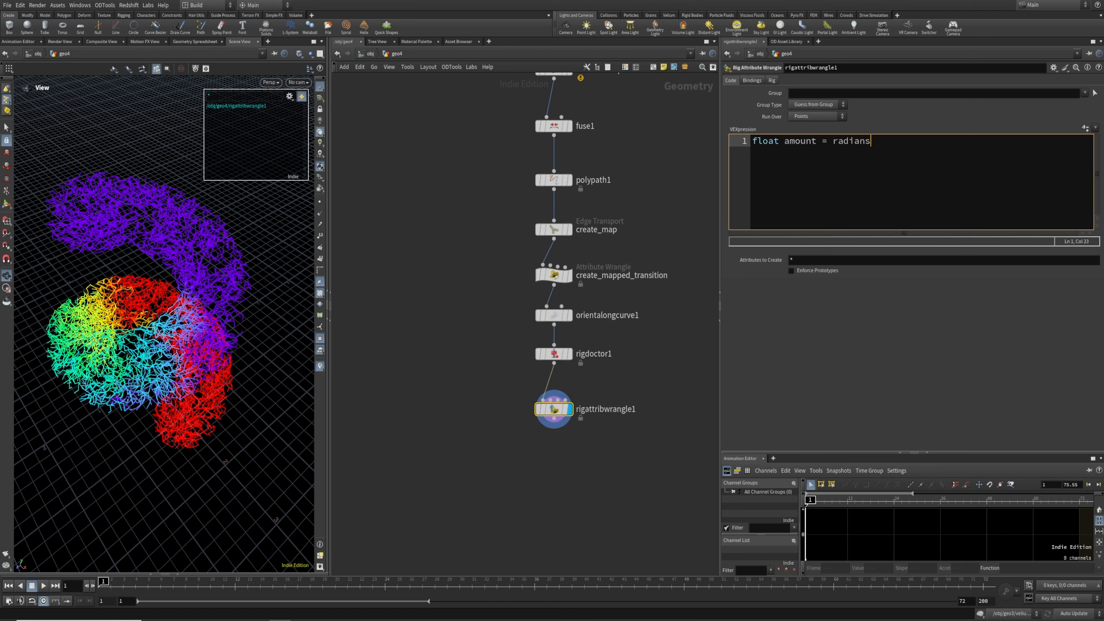
{"action": "type", "text": "(chf(\"amount\"));"}
{"action": "key", "text": "Return"}
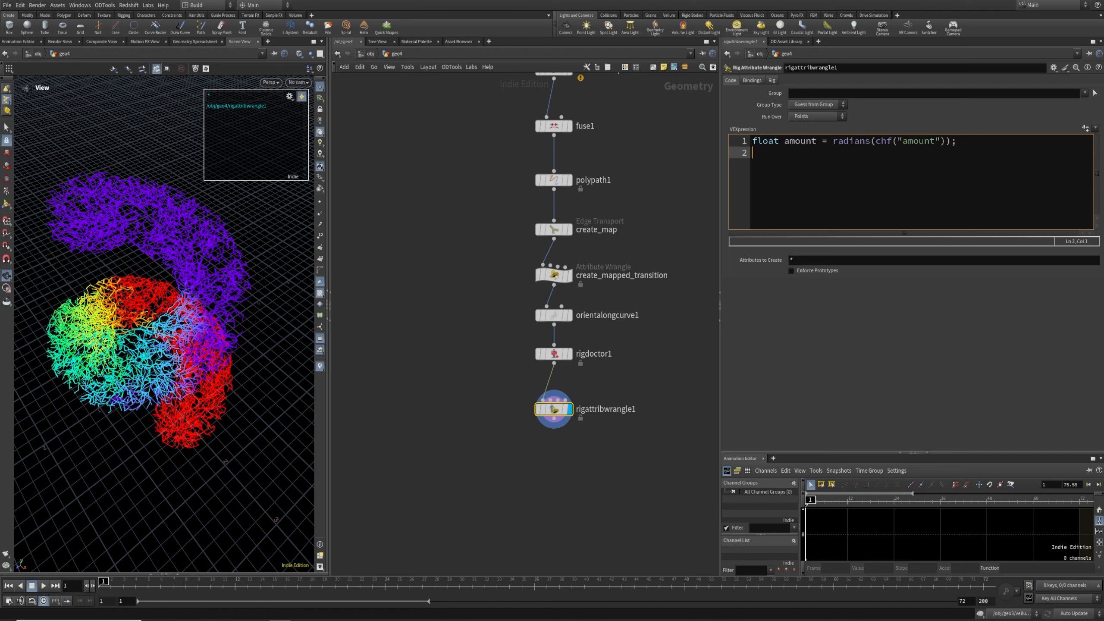
{"action": "type", "text": "vector axis = {1,0,0};"}
Add 'prerotate(4@localtransform, amount, axis);' and create the Amount spare parameter
{"action": "key", "text": "Return"}
{"action": "key", "text": "Return"}
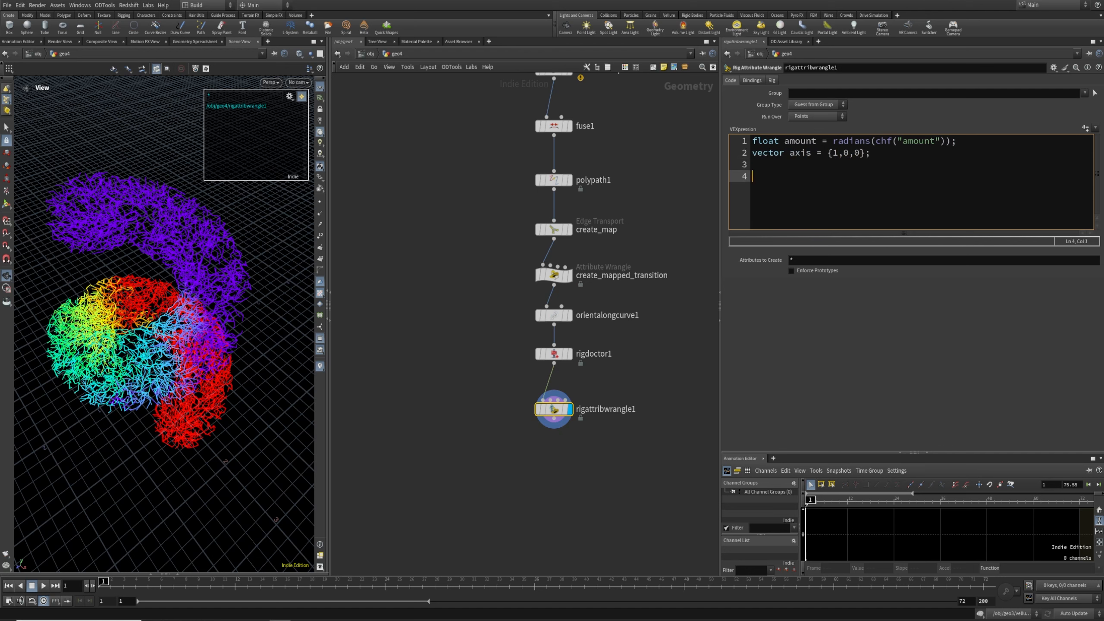
{"action": "type", "text": "prerot"}
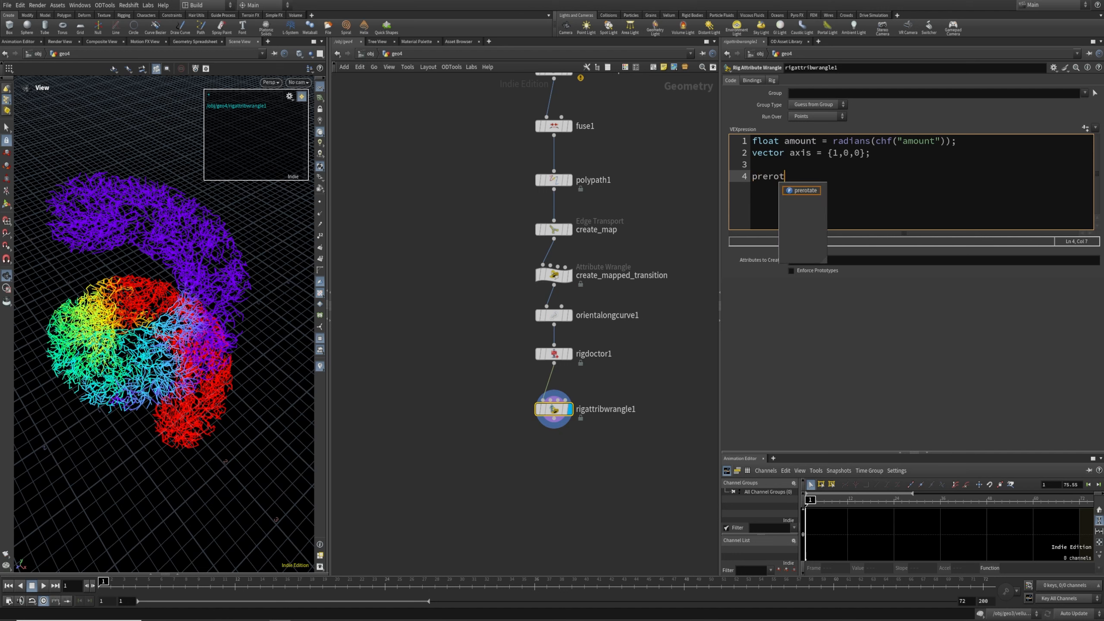
{"action": "type", "text": "ate(4@loca"}
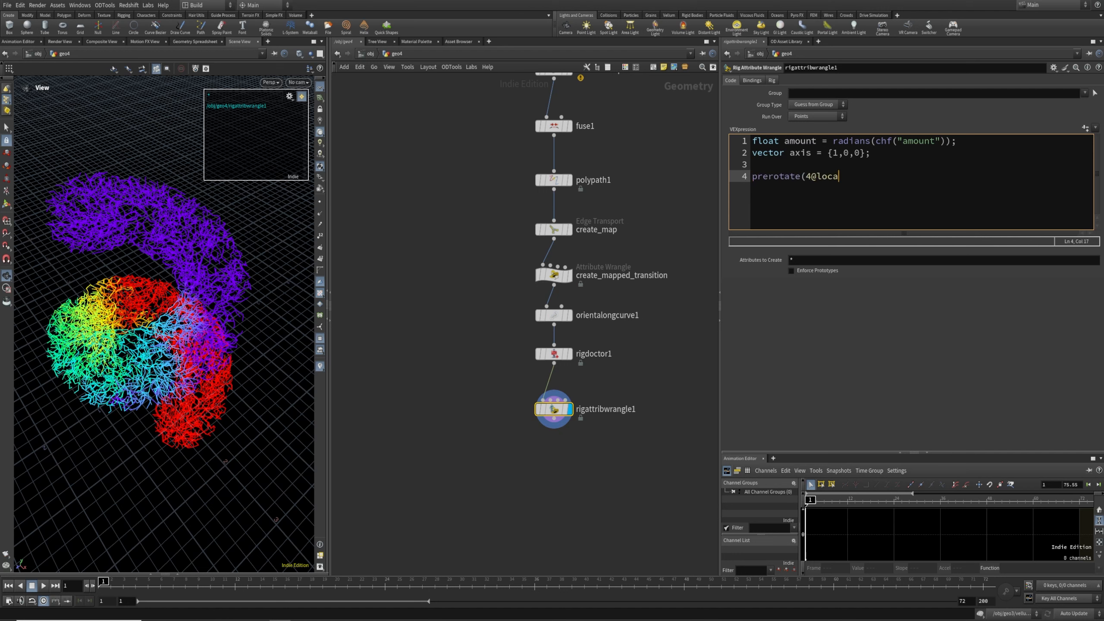
{"action": "type", "text": "ltransform, amount, axis);"}
{"action": "left_click", "coordinate": [1085, 127]}
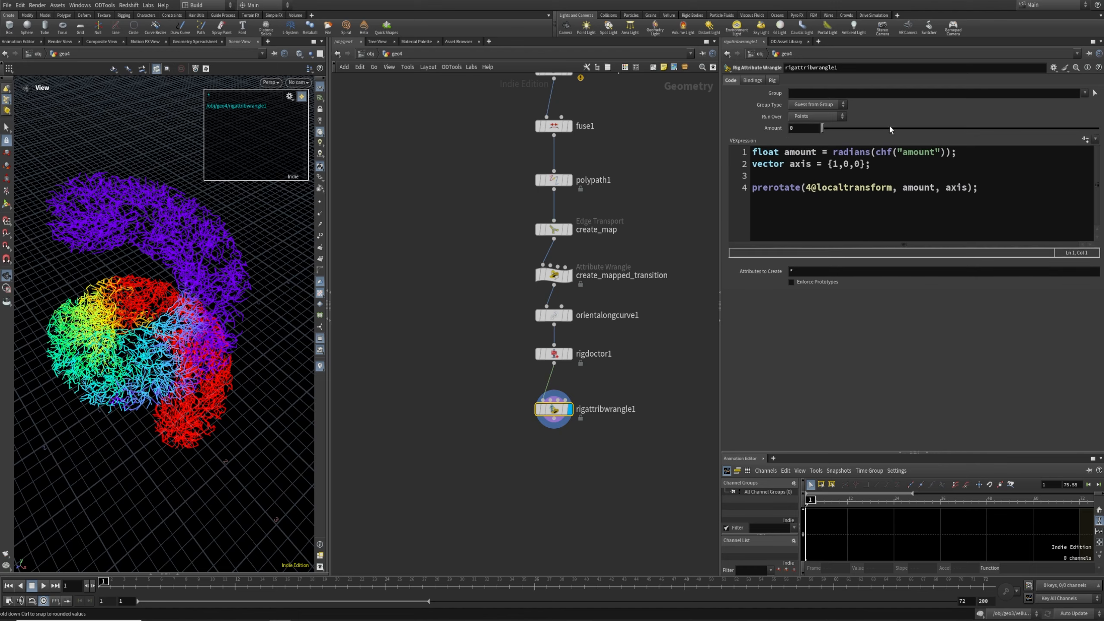
Multiply the prerotate angle by f@mask and raise Amount to 15.179
{"action": "left_click_drag", "start_coordinate": [1008, 127], "coordinate": [984, 128]}
{"action": "middle_click_drag", "start_coordinate": [797, 128], "coordinate": [925, 134]}
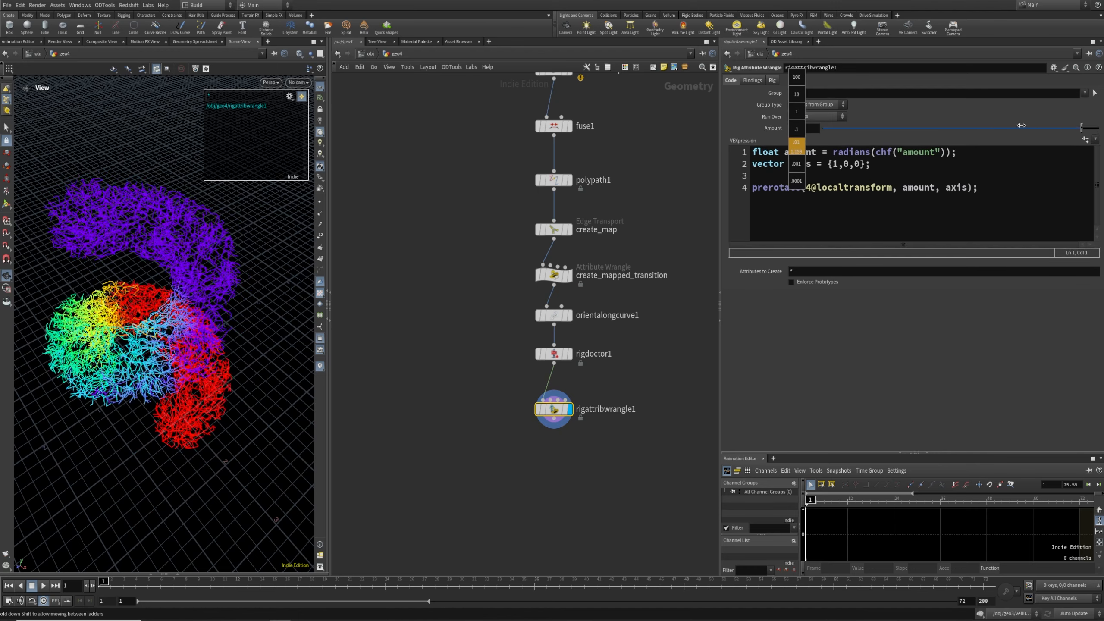
{"action": "middle_click_drag", "start_coordinate": [807, 131], "coordinate": [869, 114]}
{"action": "left_click", "coordinate": [932, 188]}
{"action": "type", "text": "* f@mask"}
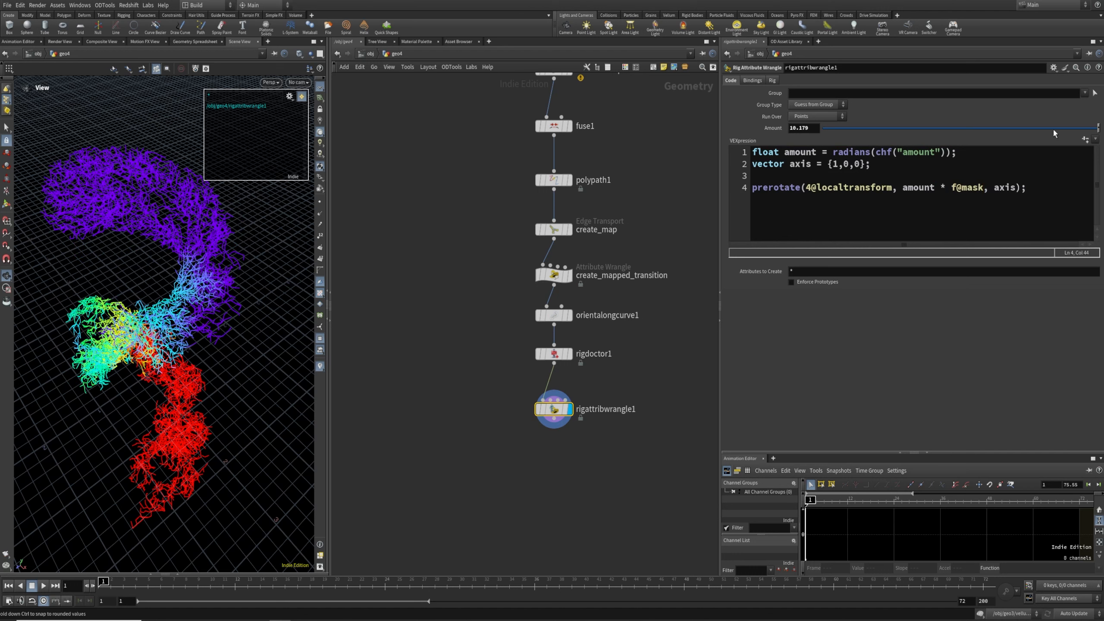
{"action": "middle_click_drag", "start_coordinate": [808, 128], "coordinate": [845, 113]}
Flip create_mapped_transition's Shape ramp to ascending so the rock curls upward
{"action": "left_click", "coordinate": [603, 278]}
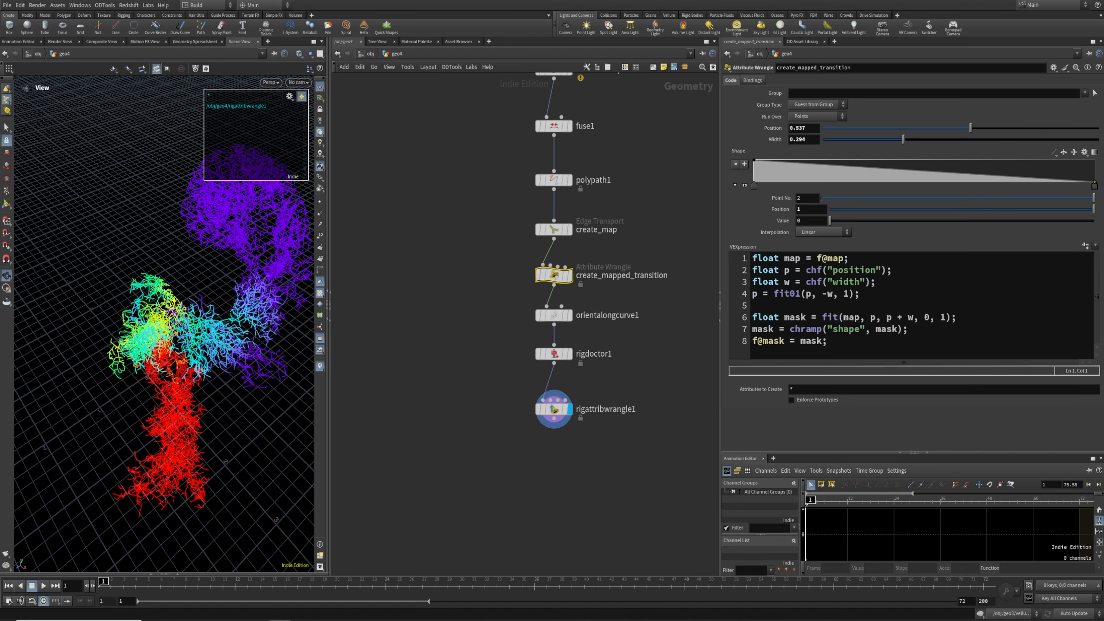
{"action": "left_click", "coordinate": [1064, 152]}
{"action": "left_click_drag", "start_coordinate": [172, 367], "coordinate": [181, 314]}
Insert blank lines in the rig wrangle code for a scale variable and a prescale call
{"action": "left_click_drag", "start_coordinate": [481, 382], "coordinate": [659, 442]}
{"action": "left_click", "coordinate": [1043, 188]}
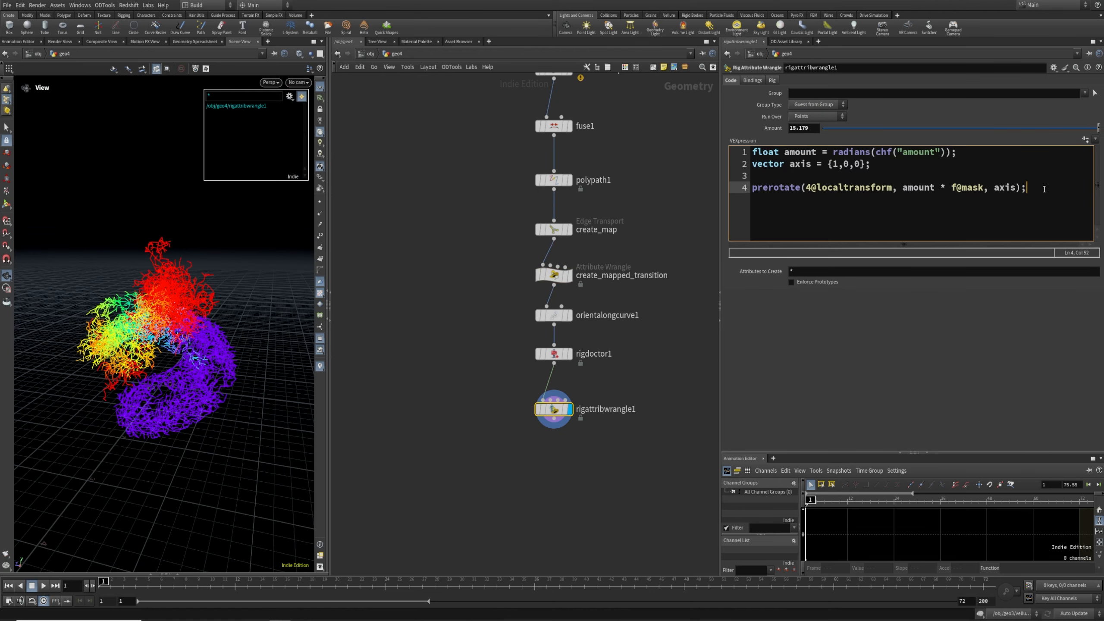
{"action": "key", "text": "Return"}
{"action": "left_click", "coordinate": [885, 164]}
{"action": "key", "text": "Return"}
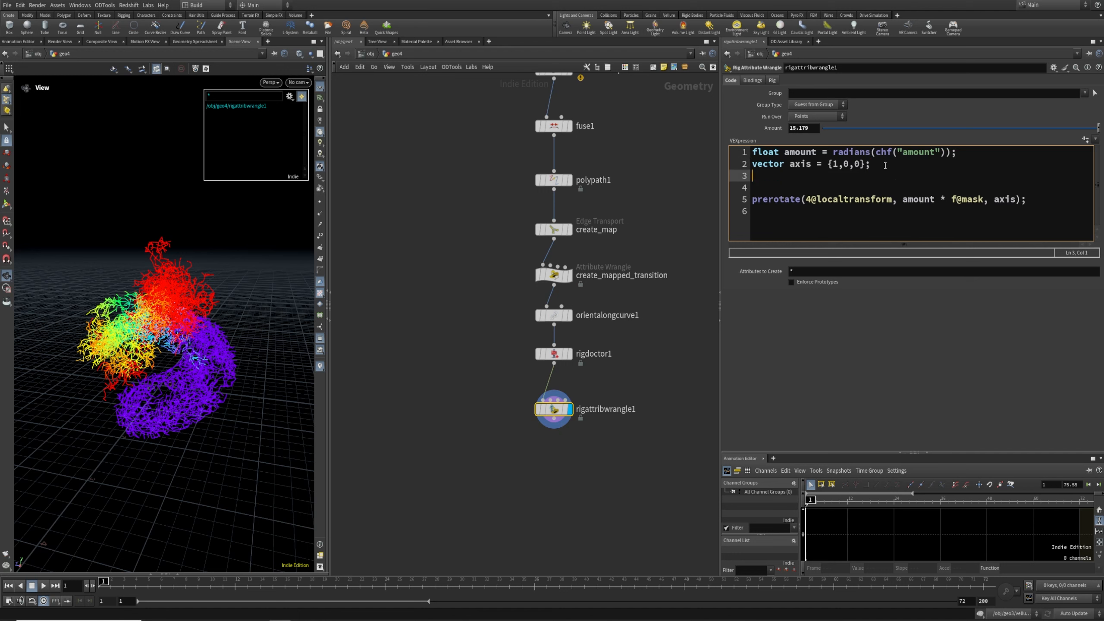
Add 'float scale = chramp("scale", f@mask);' and 'prescale(4@localtransform, {1,1,1} * scale);', then create the Scale ramp
{"action": "type", "text": "floa"}
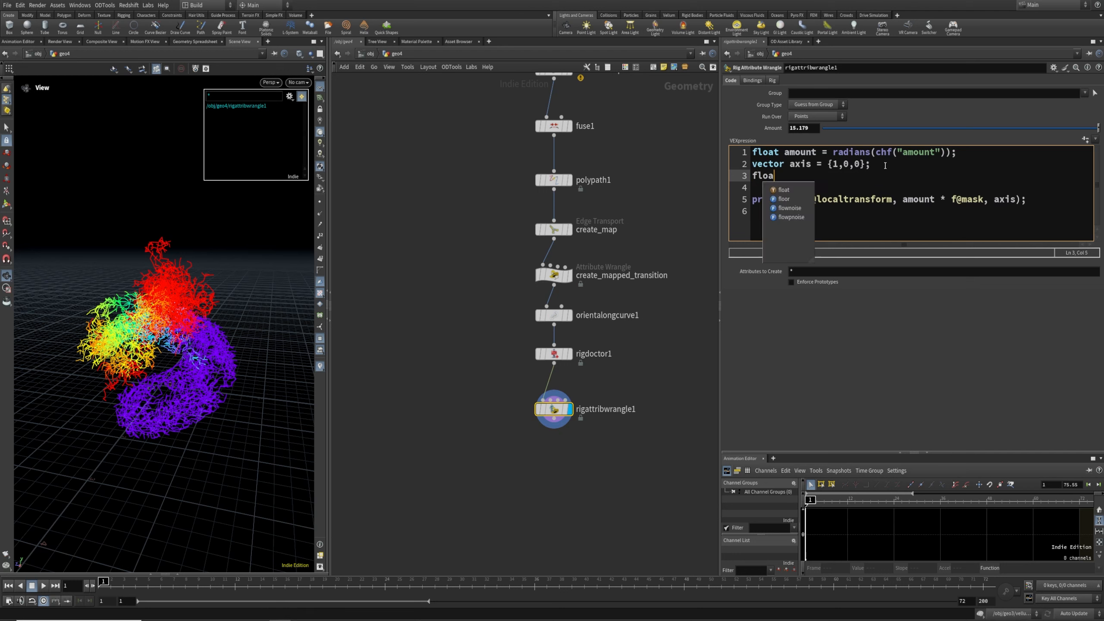
{"action": "type", "text": "t sca"}
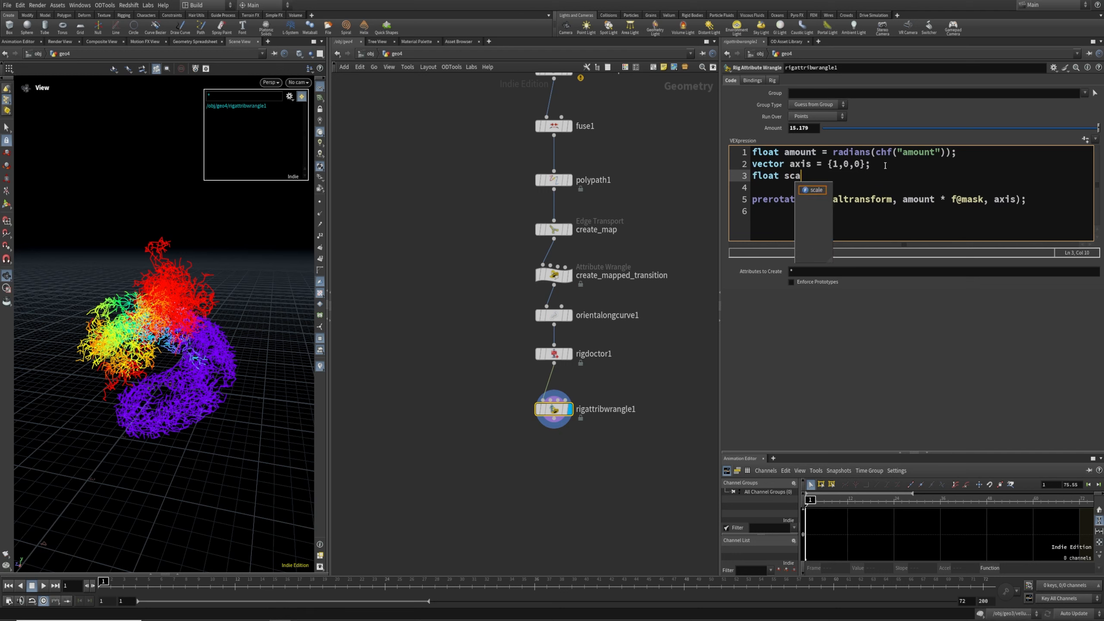
{"action": "type", "text": "le = chramp(\""}
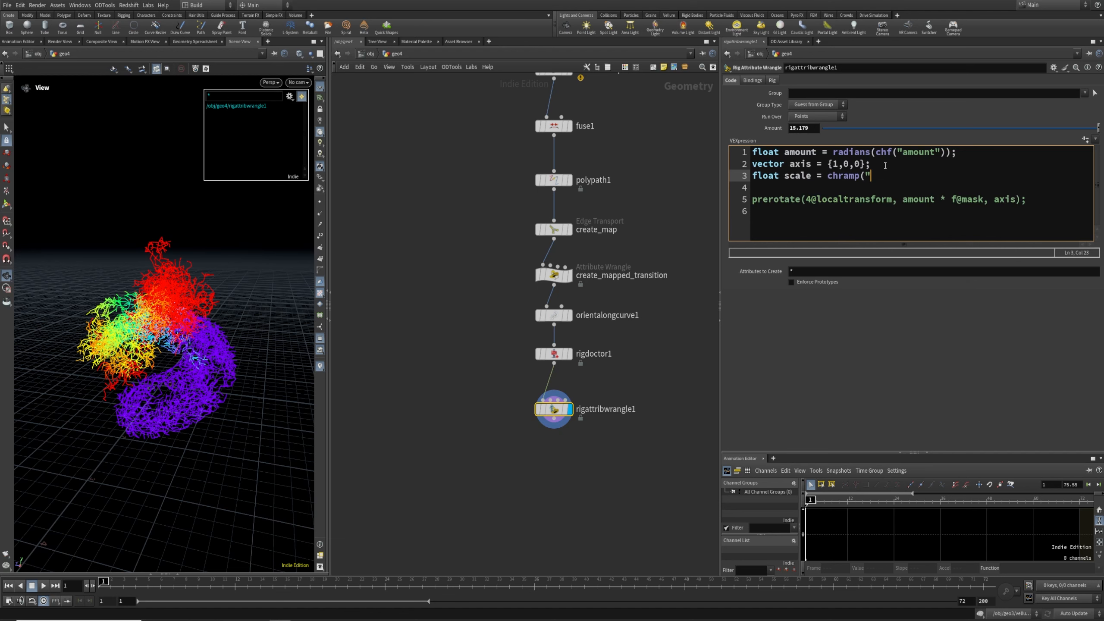
{"action": "type", "text": "scale\", "}
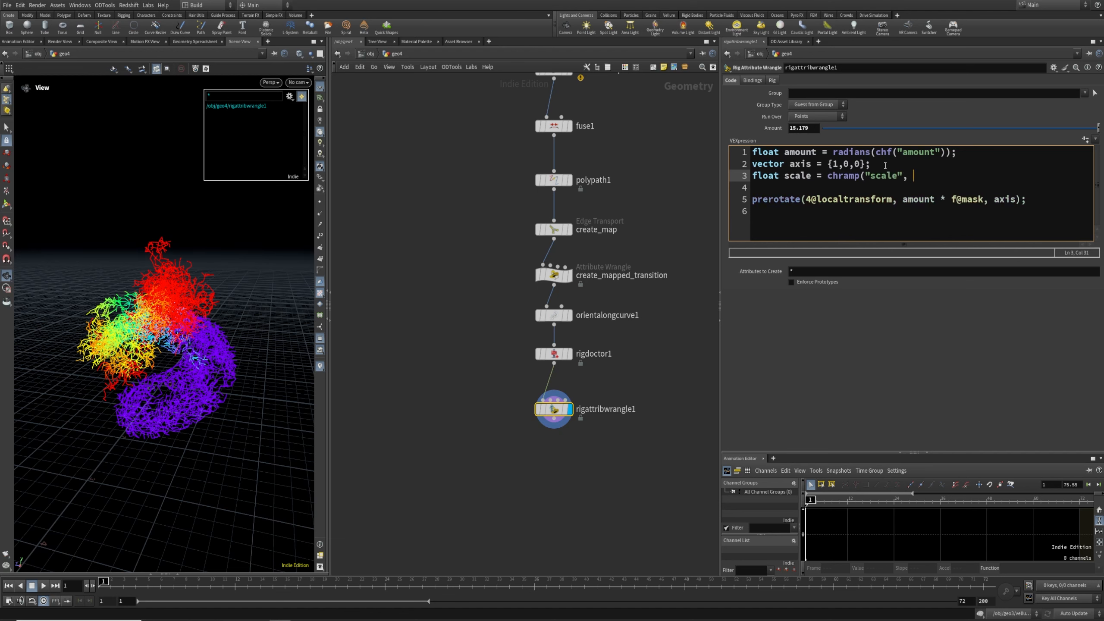
{"action": "type", "text": "f@mask);"}
{"action": "left_click", "coordinate": [1037, 204]}
{"action": "key", "text": "Return"}
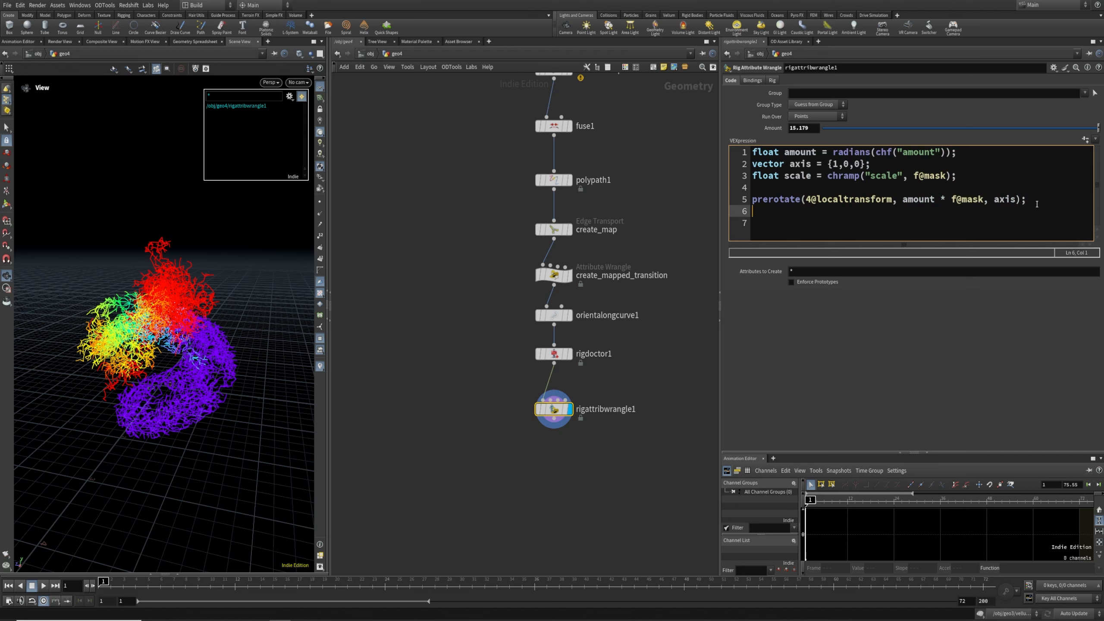
{"action": "type", "text": "prescale(4@localtransform, "}
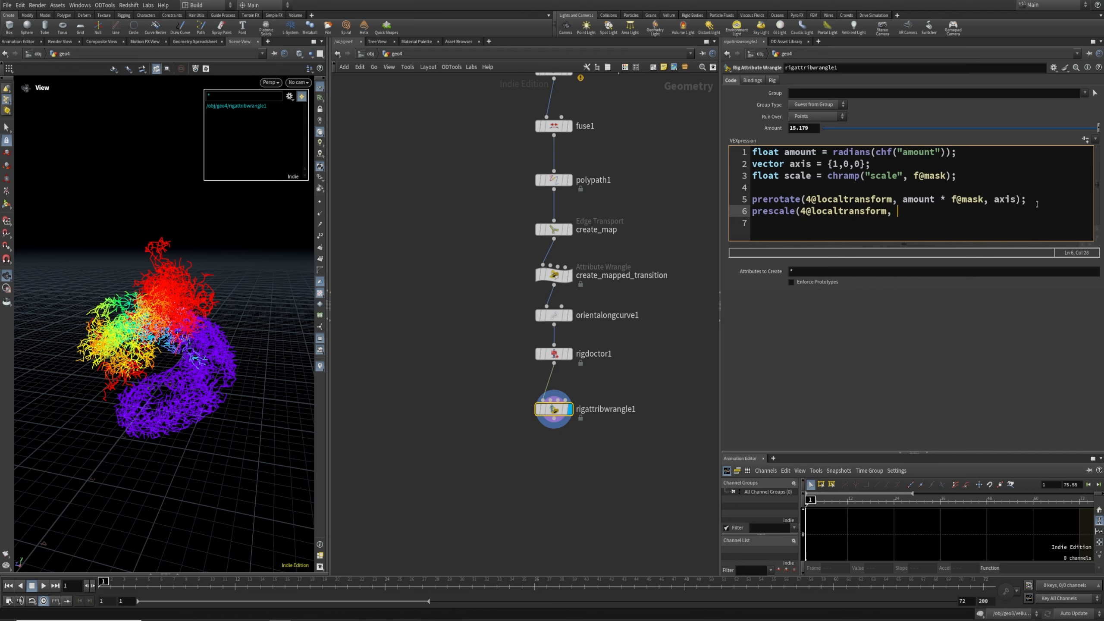
{"action": "type", "text": "{1,1,1} * scale);"}
{"action": "left_click", "coordinate": [1086, 140]}
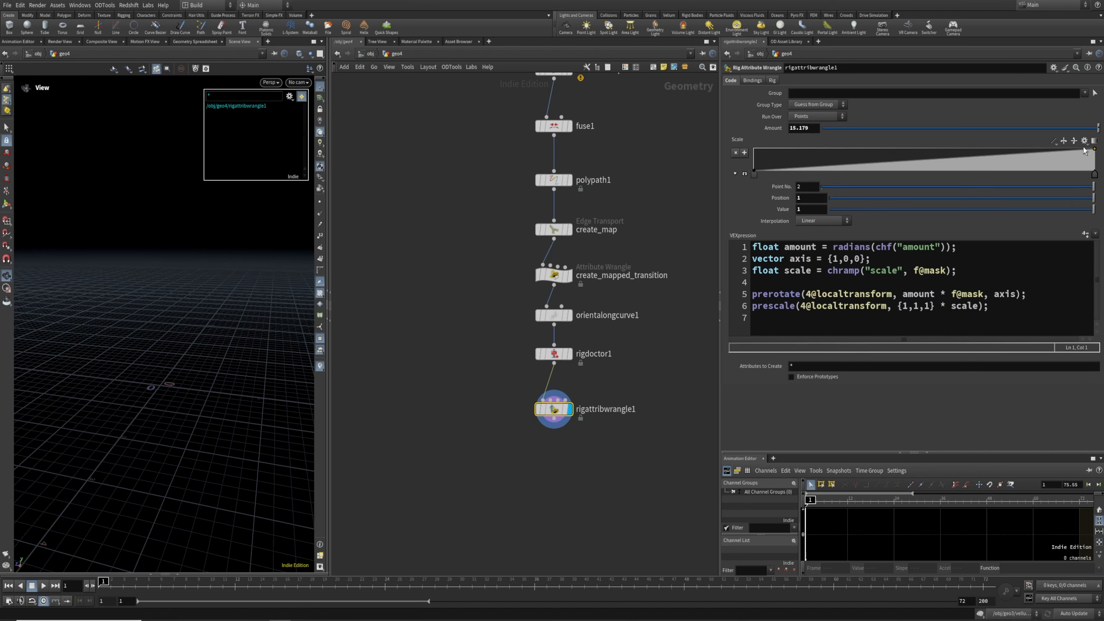
Shape the Scale ramp to hold 1 until about 0.85, using Monotone Cubic interpolation
{"action": "left_click_drag", "start_coordinate": [754, 174], "coordinate": [1076, 175]}
{"action": "left_click", "coordinate": [1031, 174]}
{"action": "left_click", "coordinate": [823, 220]}
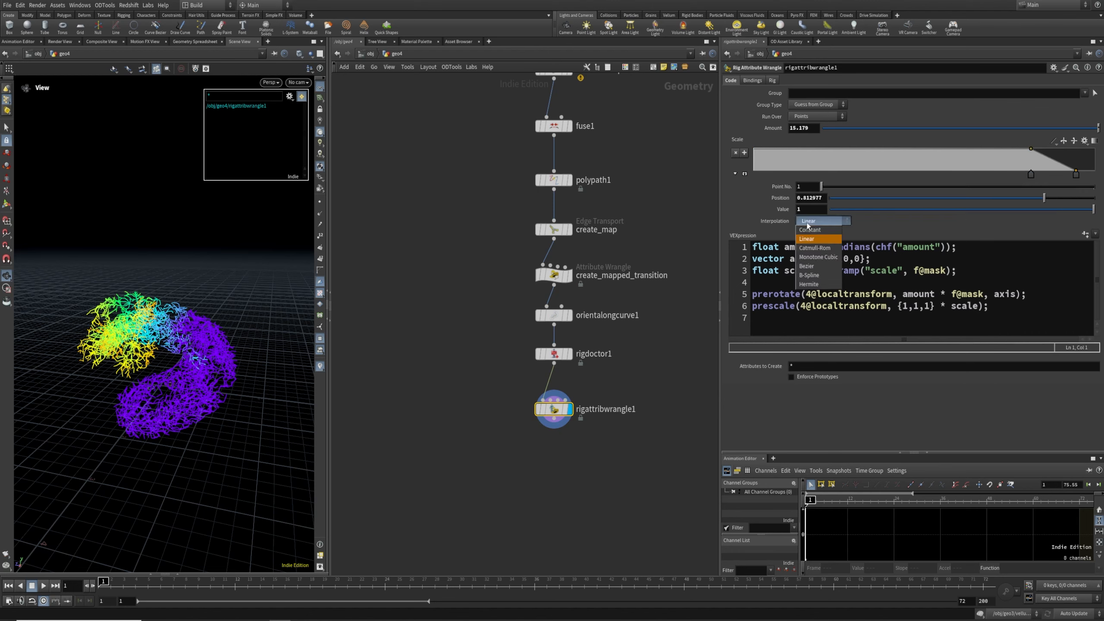
{"action": "left_click", "coordinate": [820, 252]}
{"action": "left_click_drag", "start_coordinate": [1031, 173], "coordinate": [1044, 174]}
{"action": "left_click_drag", "start_coordinate": [150, 351], "coordinate": [389, 416]}
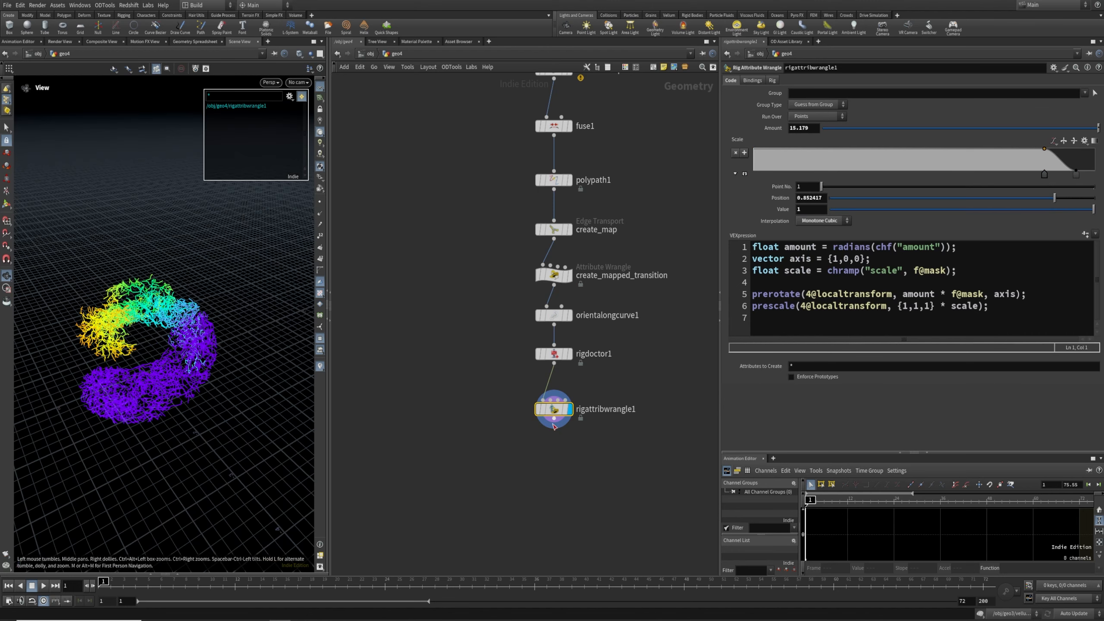
Keyframe create_mapped_transition's Position at 0.537 on frame 1 and 1 on frame 72
{"action": "left_click", "coordinate": [551, 275]}
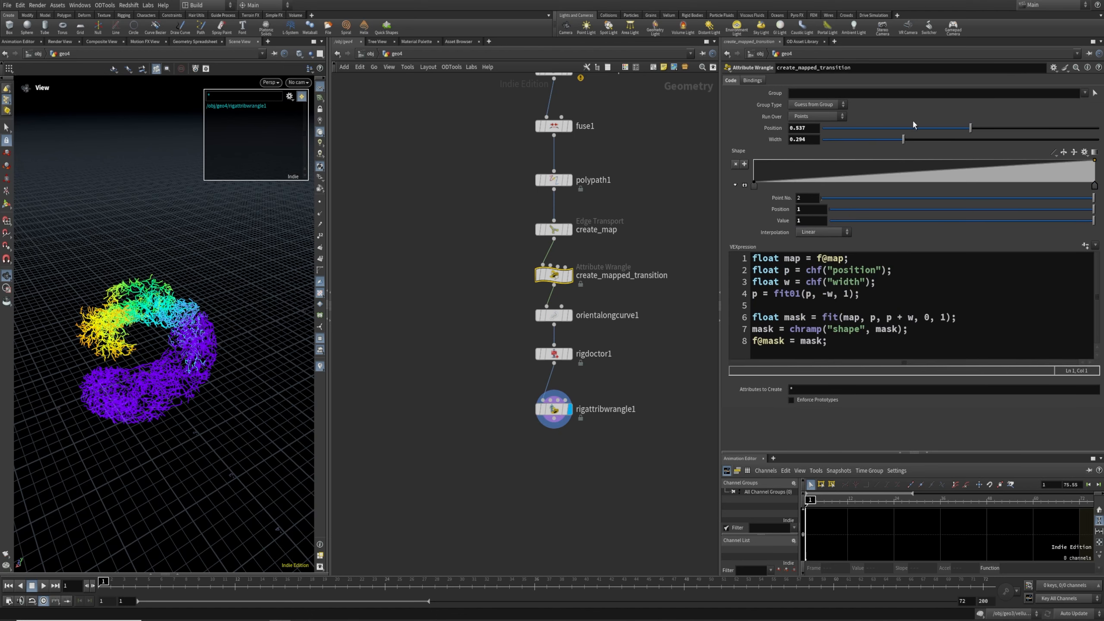
{"action": "left_click", "coordinate": [804, 131], "text": "alt"}
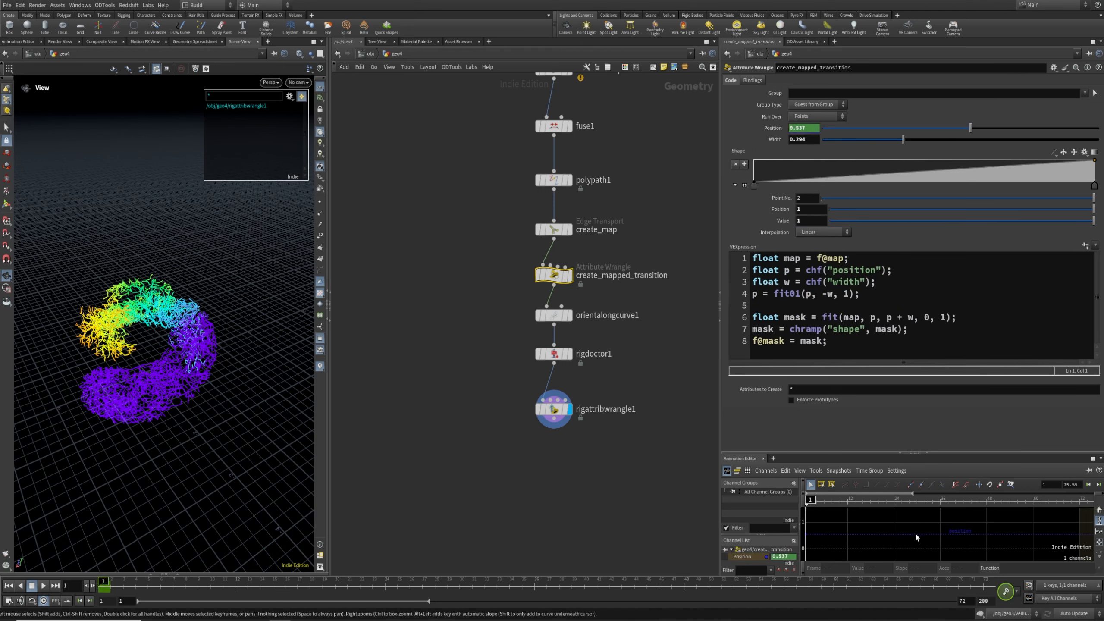
{"action": "left_click_drag", "start_coordinate": [799, 592], "coordinate": [986, 589]}
{"action": "left_click_drag", "start_coordinate": [976, 128], "coordinate": [1099, 134]}
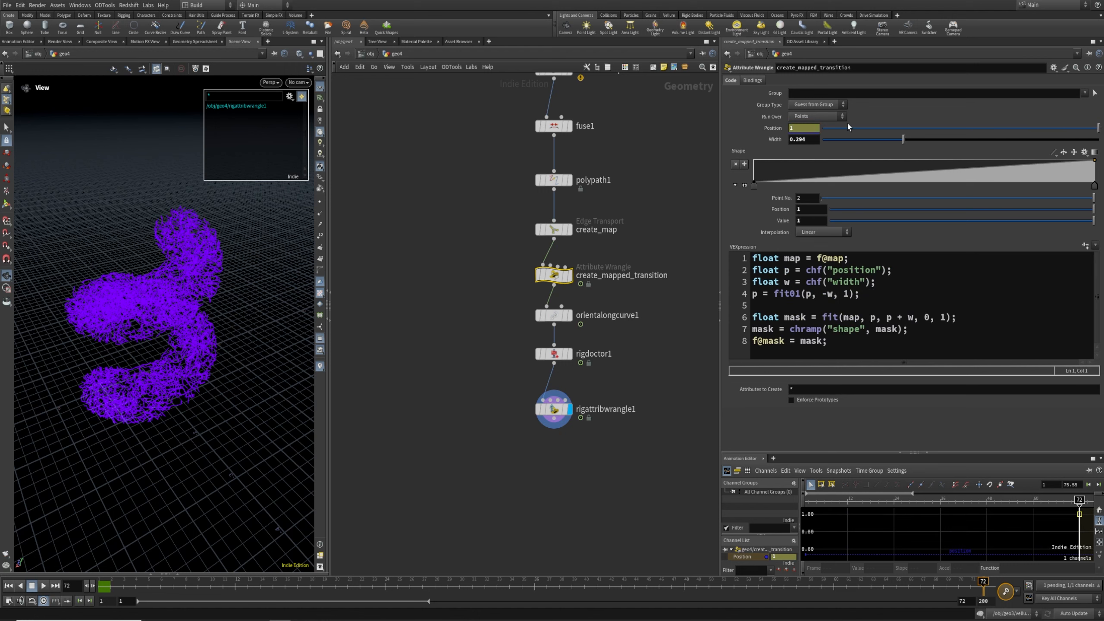
{"action": "left_click", "coordinate": [794, 126], "text": "alt"}
Select orientalongcurve1 and bring up its Target Up Vector choices
{"action": "left_click_drag", "start_coordinate": [600, 478], "coordinate": [489, 391]}
{"action": "middle_click_drag", "start_coordinate": [638, 254], "coordinate": [636, 316]}
{"action": "left_click", "coordinate": [545, 427]}
{"action": "left_click", "coordinate": [813, 155]}
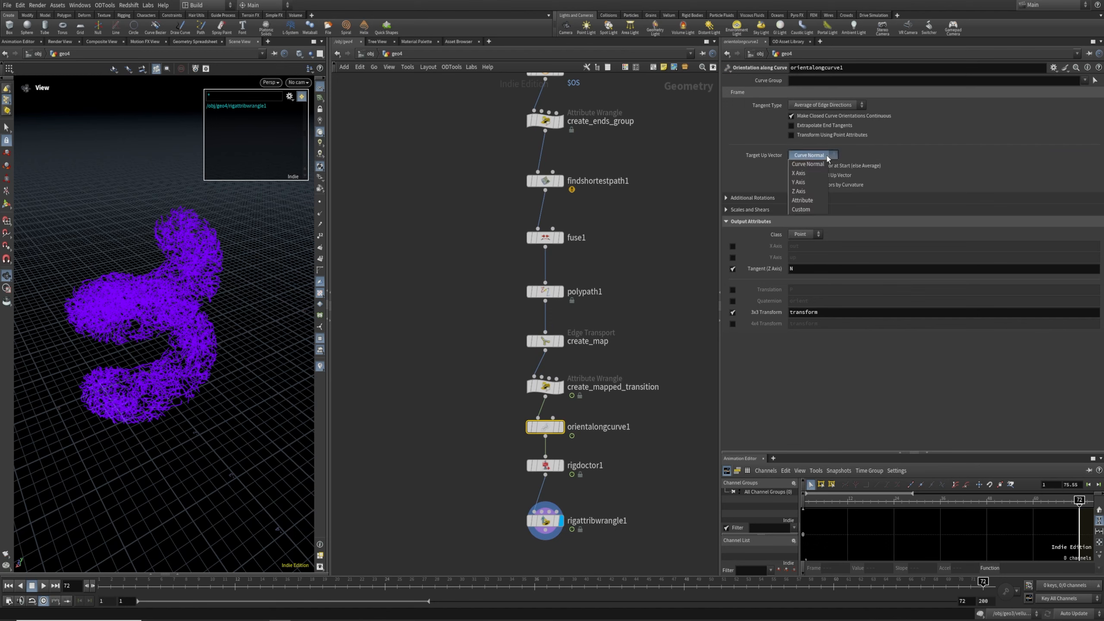
Set orientalongcurve1's Target Up Vector to Y Axis
{"action": "left_click", "coordinate": [806, 188]}
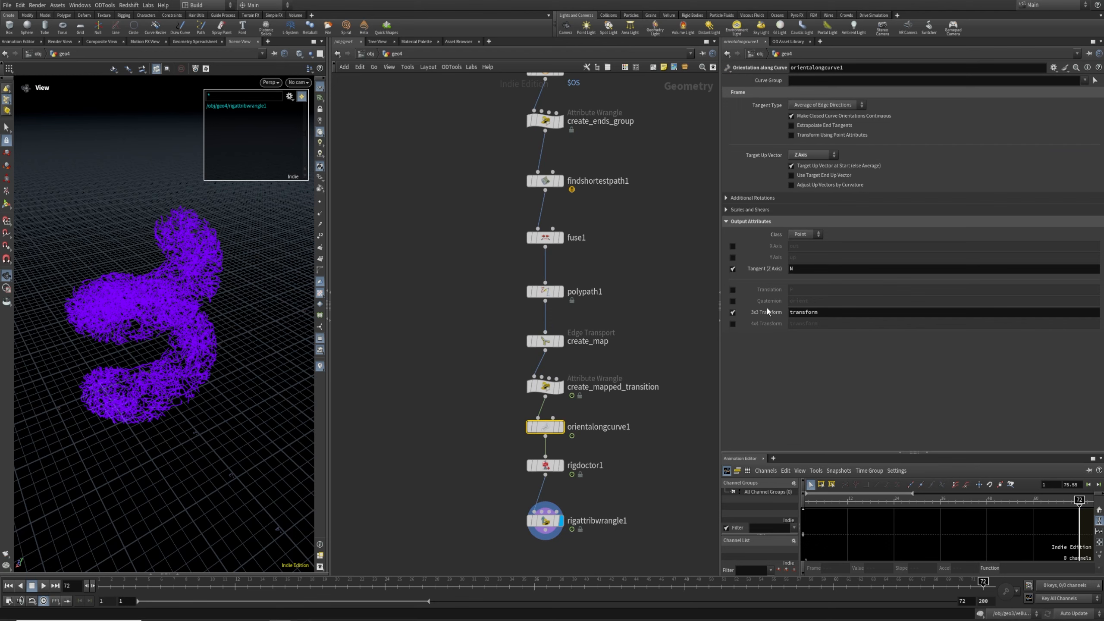
{"action": "left_click", "coordinate": [812, 156]}
{"action": "left_click", "coordinate": [803, 185]}
{"action": "left_click_drag", "start_coordinate": [461, 501], "coordinate": [633, 576]}
Scrub and play back the animation to watch the rock unroll along the curves
{"action": "left_click_drag", "start_coordinate": [432, 588], "coordinate": [288, 586]}
{"action": "left_click_drag", "start_coordinate": [211, 589], "coordinate": [347, 590]}
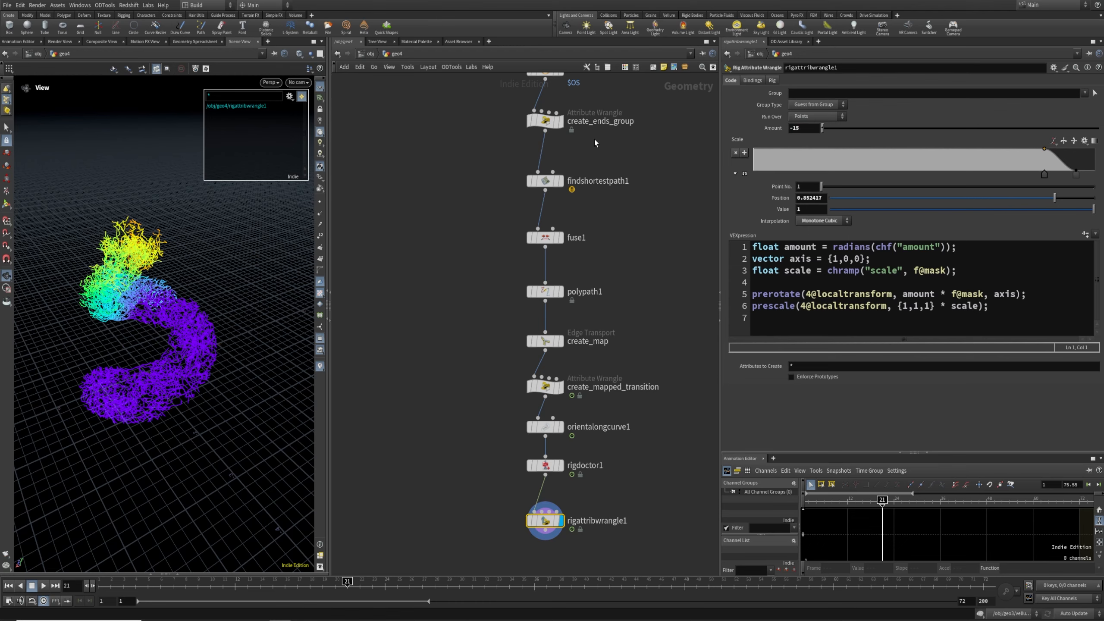
{"action": "left_click_drag", "start_coordinate": [156, 329], "coordinate": [190, 365]}
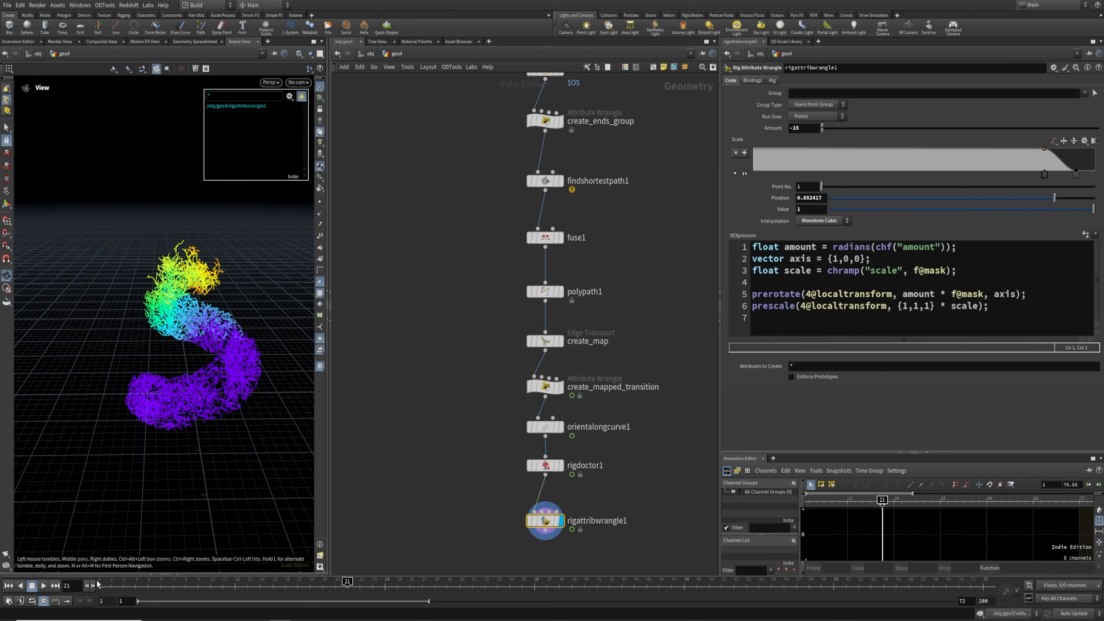
{"action": "left_click", "coordinate": [99, 587]}
{"action": "left_click", "coordinate": [52, 586]}
{"action": "left_click", "coordinate": [43, 586]}
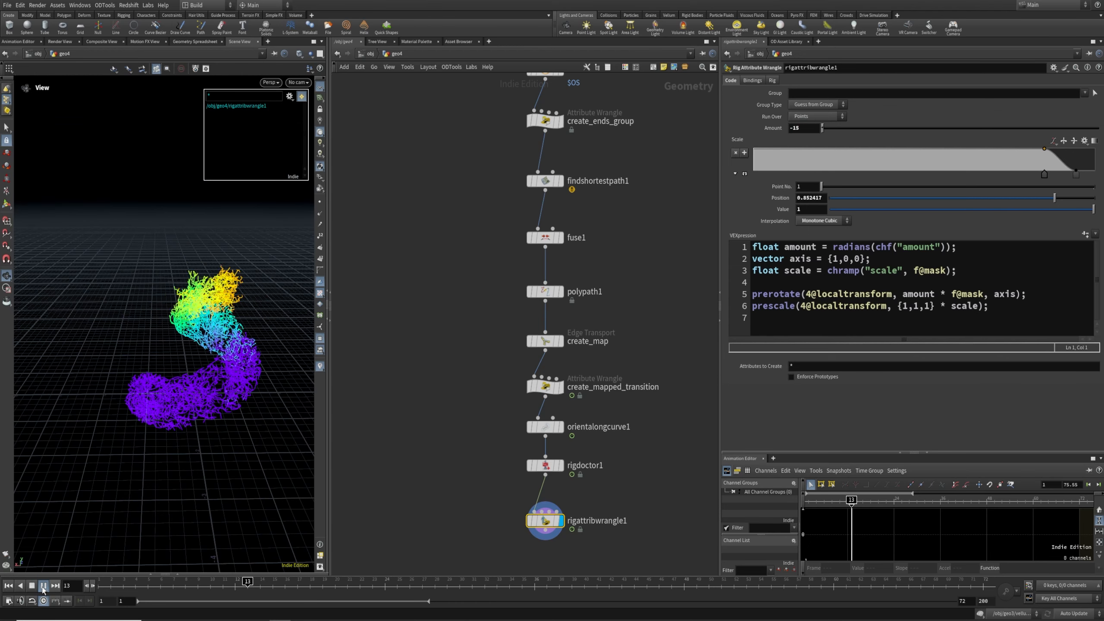
{"action": "left_click_drag", "start_coordinate": [516, 364], "coordinate": [575, 425]}
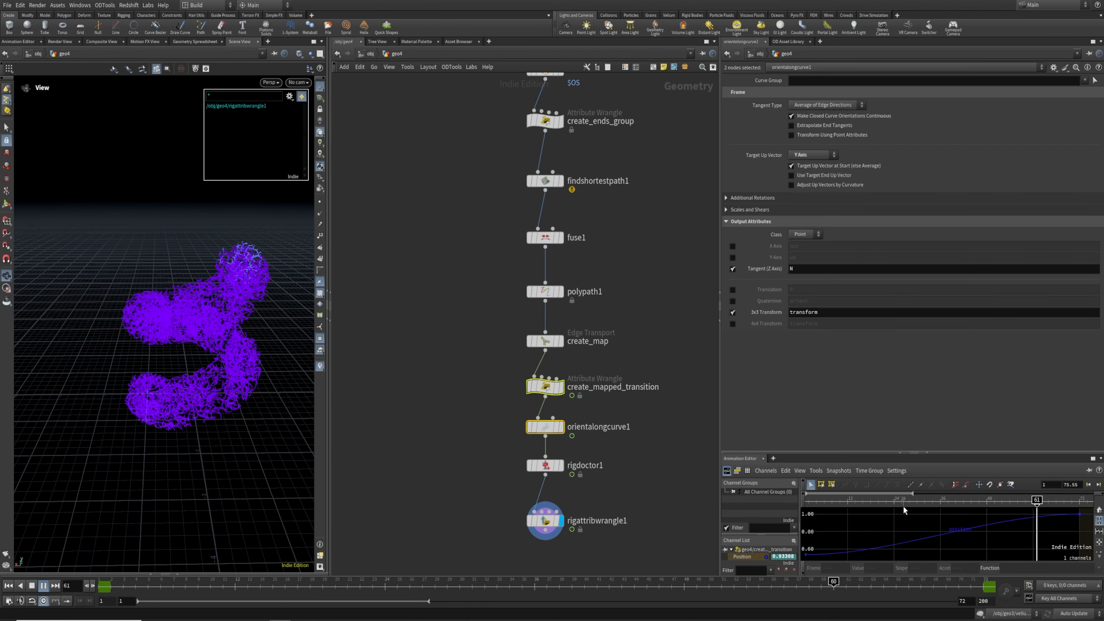
{"action": "left_click_drag", "start_coordinate": [191, 358], "coordinate": [224, 384]}
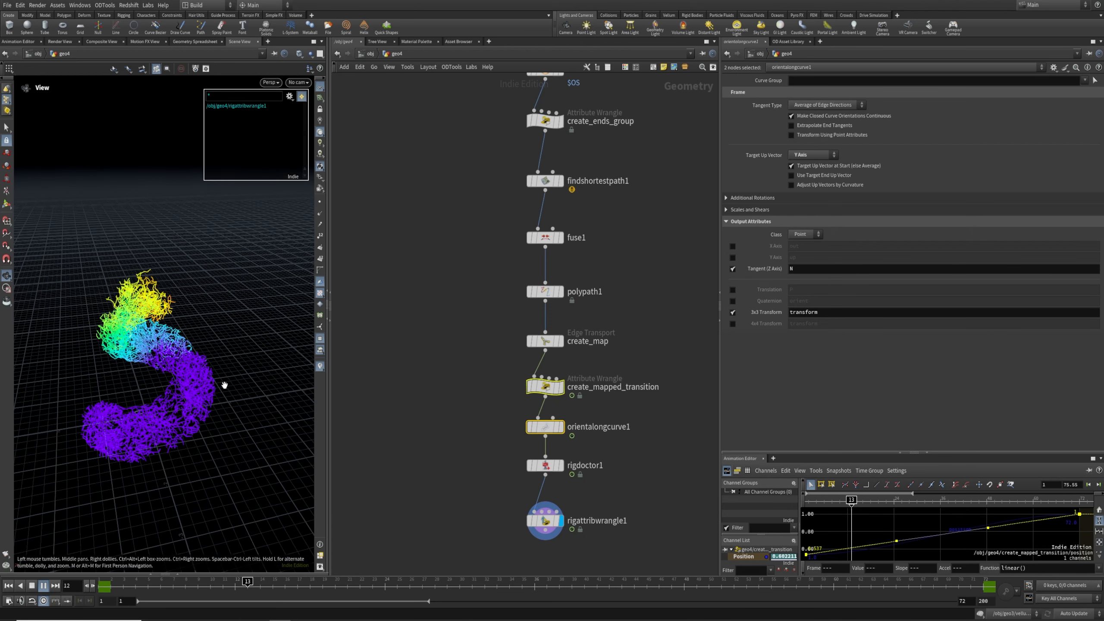
Lower the frame-1 transition Position key to 0.364 and replay the animation
{"action": "left_click", "coordinate": [627, 393]}
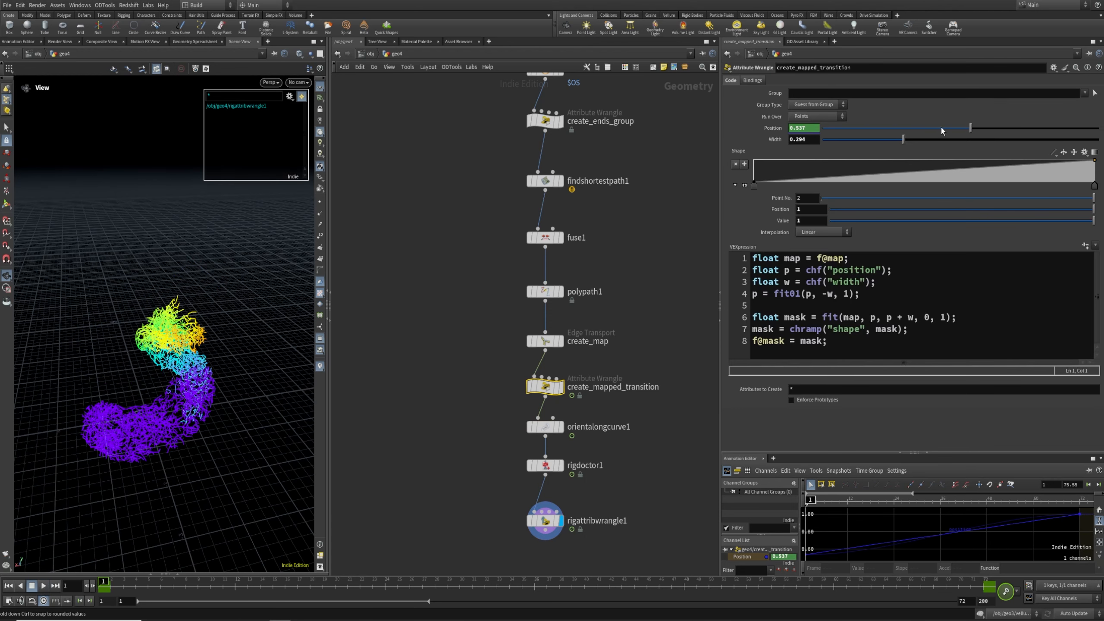
{"action": "left_click_drag", "start_coordinate": [942, 131], "coordinate": [893, 130]}
{"action": "left_click", "coordinate": [44, 586]}
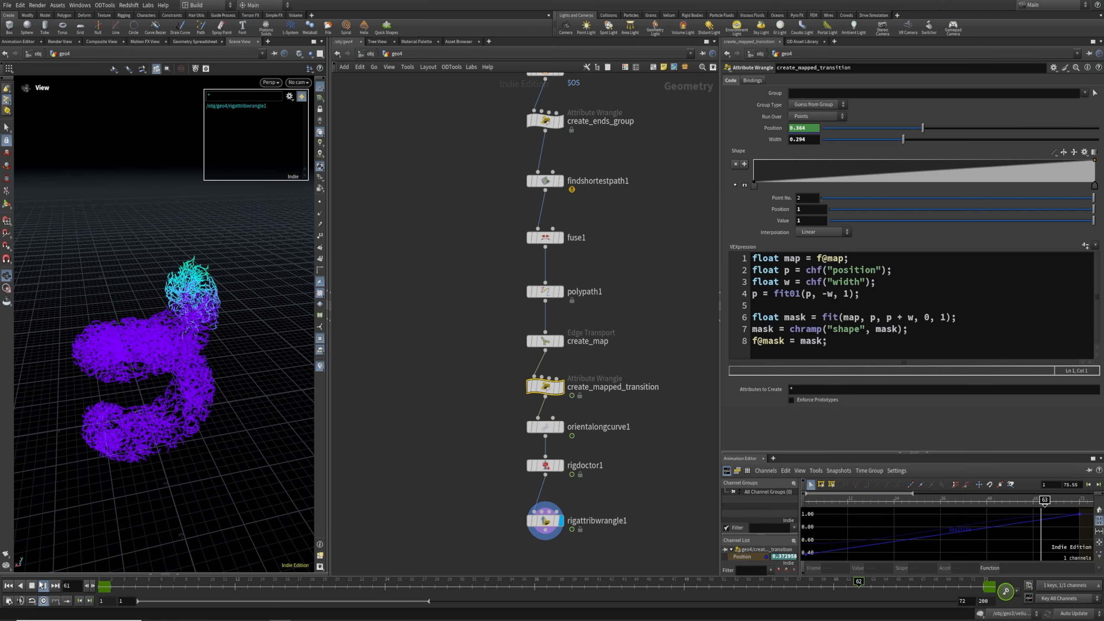
{"action": "scroll", "coordinate": [170, 390], "scroll_direction": "up", "scroll_amount": 4}
{"action": "left_click_drag", "start_coordinate": [169, 390], "coordinate": [201, 403]}
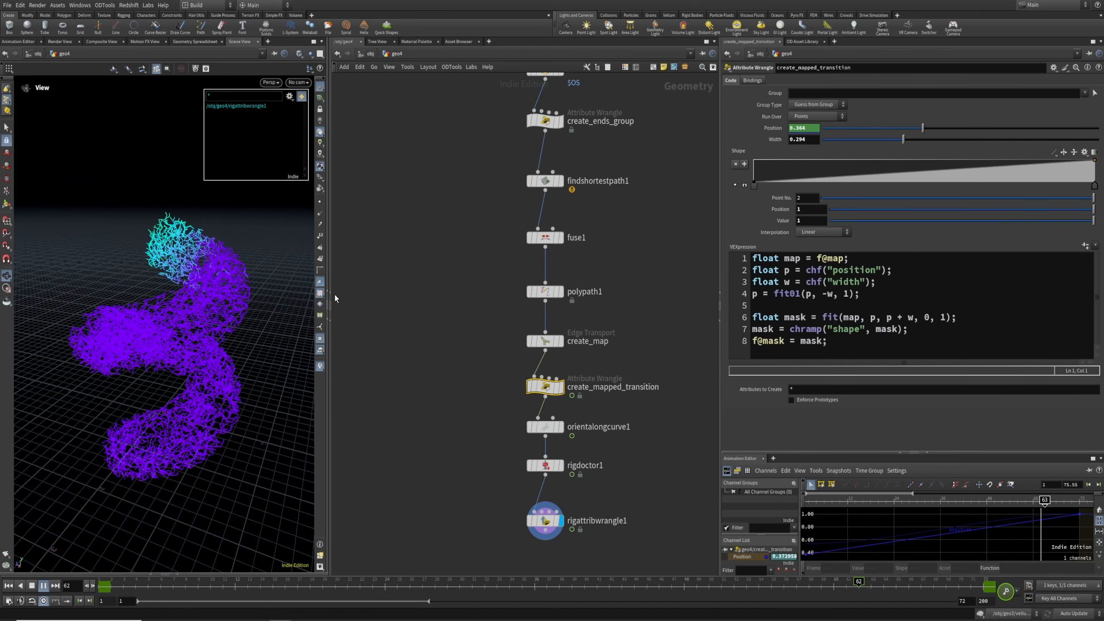
{"action": "left_click", "coordinate": [320, 338]}
{"action": "left_click", "coordinate": [382, 350]}
{"action": "left_click_drag", "start_coordinate": [142, 319], "coordinate": [166, 347]}
Stop playback at frame 1 and pan the network to make room below the chain
{"action": "key", "text": "ctrl+Up"}
{"action": "middle_click_drag", "start_coordinate": [608, 467], "coordinate": [604, 396]}
{"action": "left_click_drag", "start_coordinate": [511, 477], "coordinate": [523, 453]}
{"action": "left_click_drag", "start_coordinate": [520, 510], "coordinate": [481, 414]}
{"action": "middle_click_drag", "start_coordinate": [468, 439], "coordinate": [494, 398]}
{"action": "middle_click_drag", "start_coordinate": [536, 442], "coordinate": [539, 353]}
{"action": "key", "text": "Tab"}
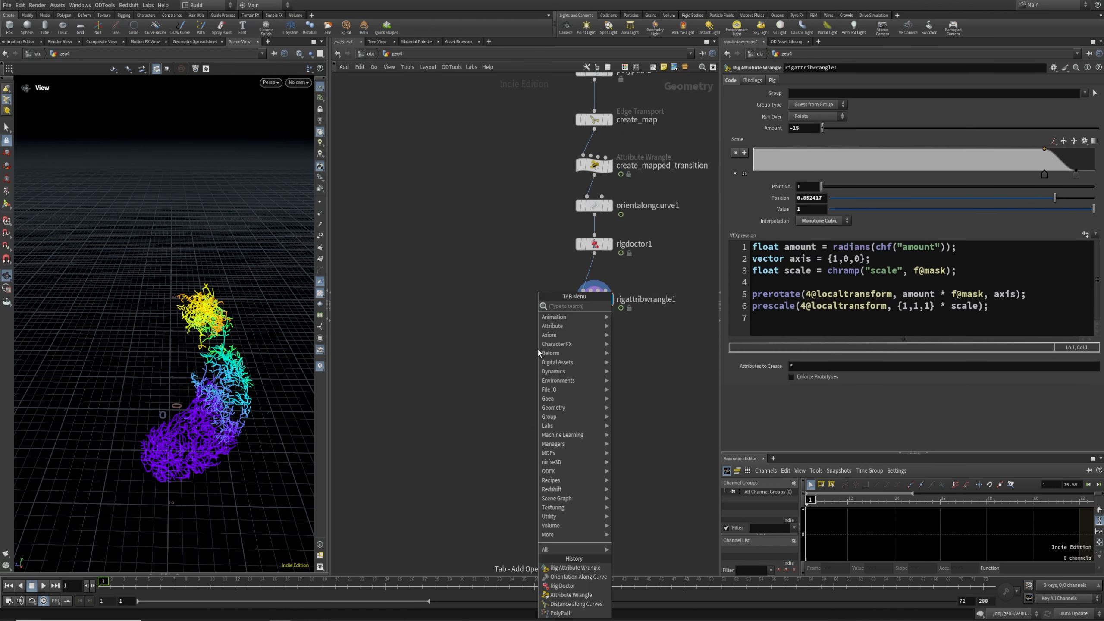
Add a Copy to Points node below the chain with packing and instancing enabled
{"action": "type", "text": "pointdef"}
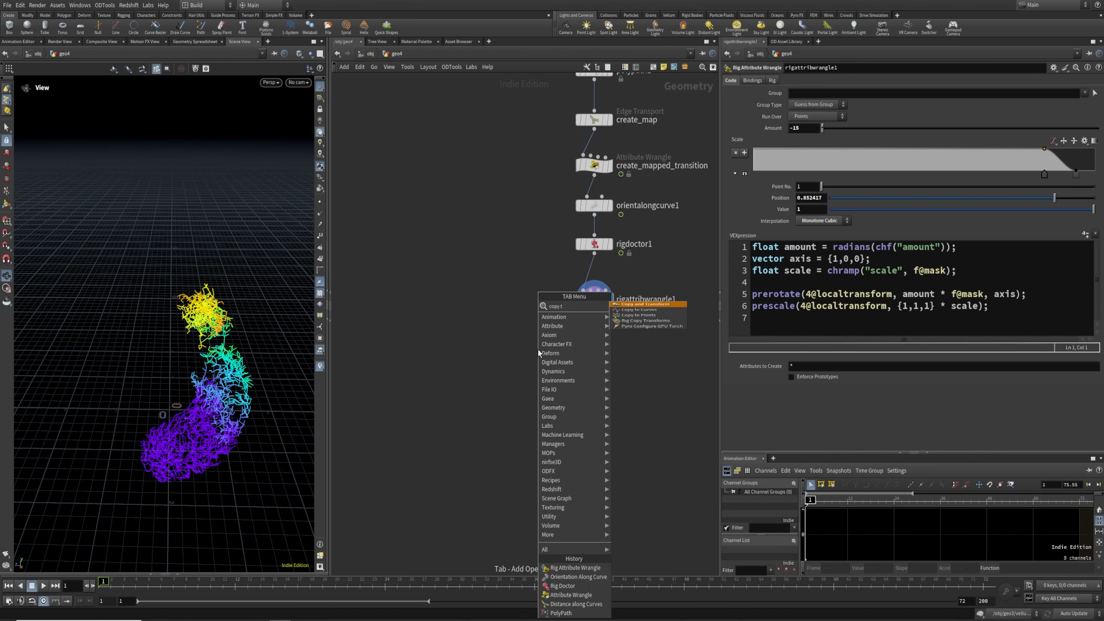
{"action": "key", "text": "Return"}
{"action": "left_click", "coordinate": [539, 408]}
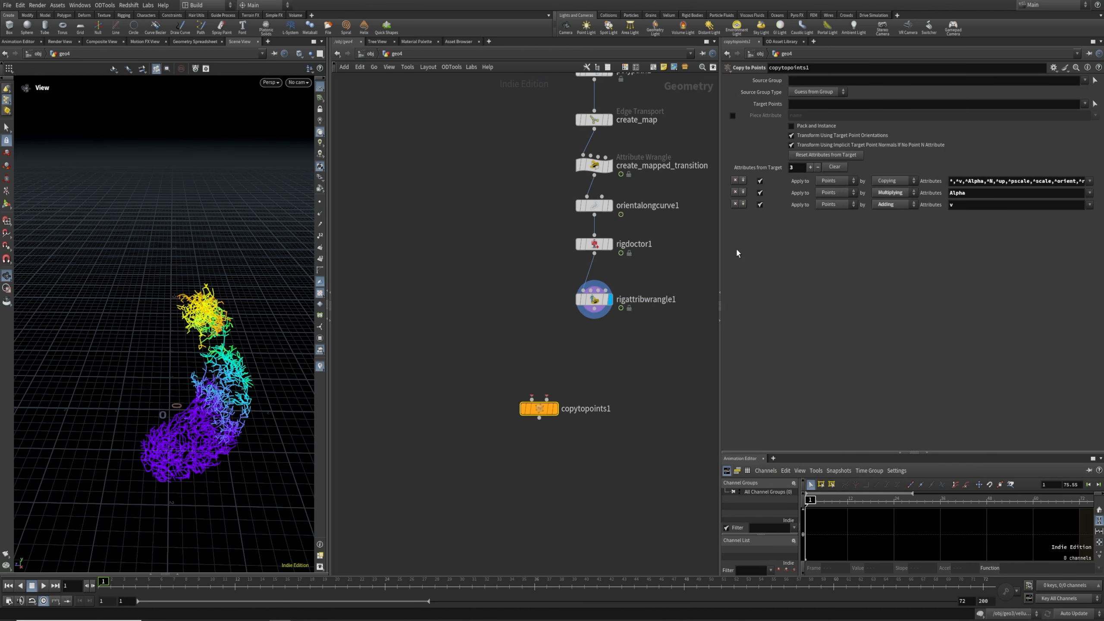
{"action": "left_click", "coordinate": [817, 127]}
Add a Box node, wiring box1 into input 1 and rigattribwrangle1 into input 2 of copytopoints1
{"action": "key", "text": "Tab"}
{"action": "type", "text": "bo"}
{"action": "key", "text": "Return"}
{"action": "left_click", "coordinate": [439, 345]}
{"action": "left_click_drag", "start_coordinate": [438, 354], "coordinate": [528, 411]}
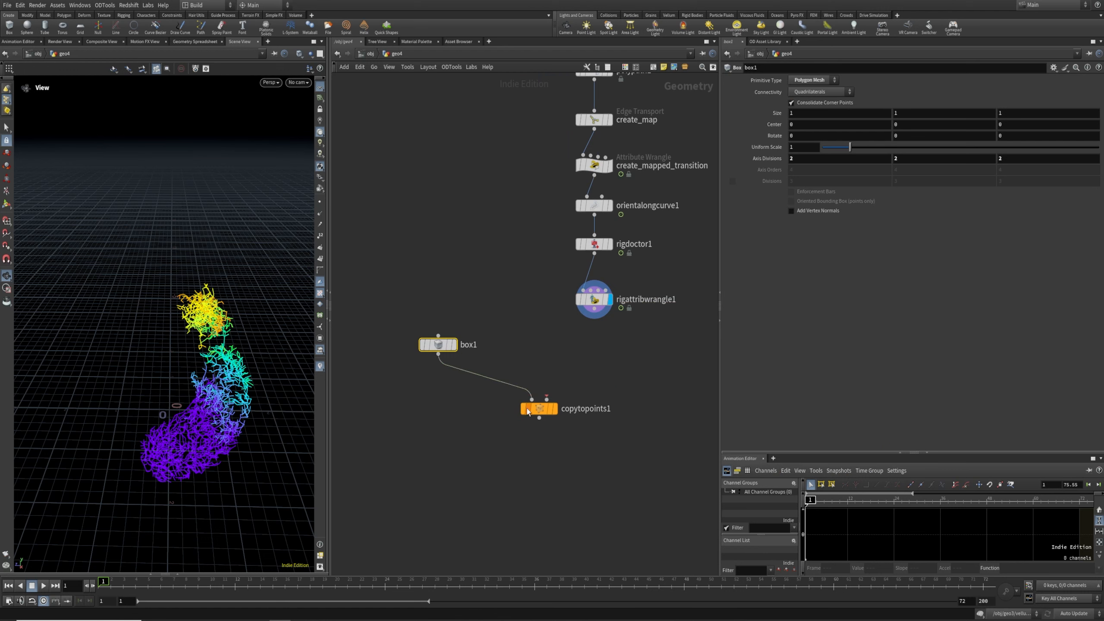
{"action": "left_click_drag", "start_coordinate": [438, 354], "coordinate": [496, 394]}
{"action": "left_click_drag", "start_coordinate": [595, 309], "coordinate": [546, 399]}
{"action": "left_click", "coordinate": [538, 409]}
{"action": "left_click", "coordinate": [554, 409]}
Shrink the boxes to Uniform Scale 0.08 and inspect the cube-built form around frame 29
{"action": "left_click", "coordinate": [438, 345]}
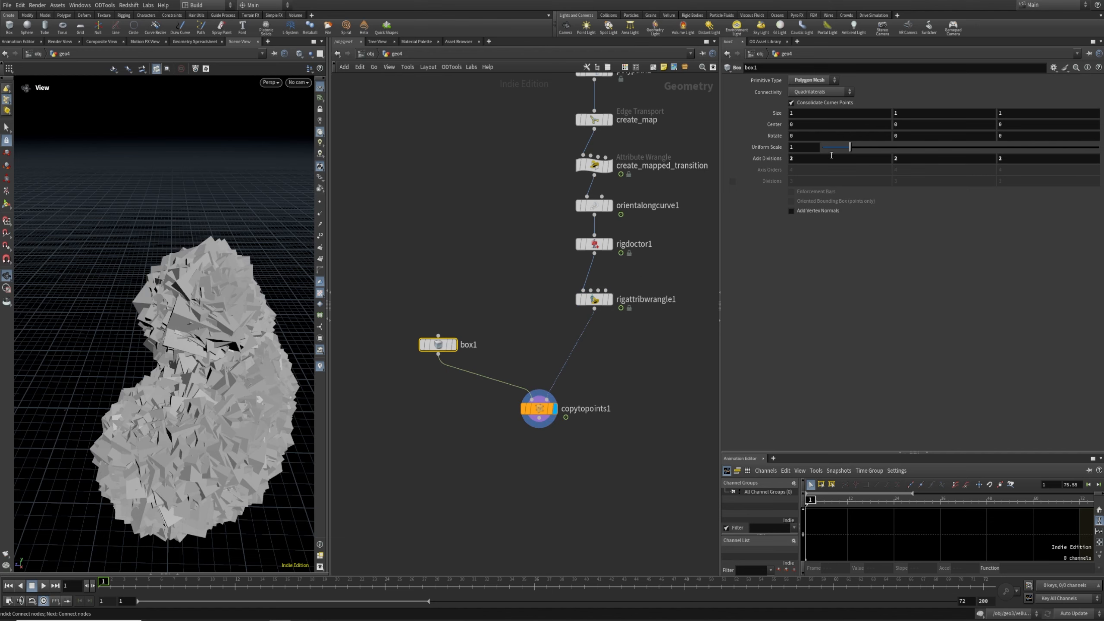
{"action": "left_click_drag", "start_coordinate": [832, 148], "coordinate": [823, 149]}
{"action": "right_click_drag", "start_coordinate": [213, 383], "coordinate": [190, 390]}
{"action": "left_click_drag", "start_coordinate": [190, 390], "coordinate": [212, 403]}
{"action": "middle_click_drag", "start_coordinate": [212, 402], "coordinate": [230, 394]}
{"action": "right_click_drag", "start_coordinate": [230, 394], "coordinate": [190, 388]}
{"action": "middle_click_drag", "start_coordinate": [190, 388], "coordinate": [191, 380]}
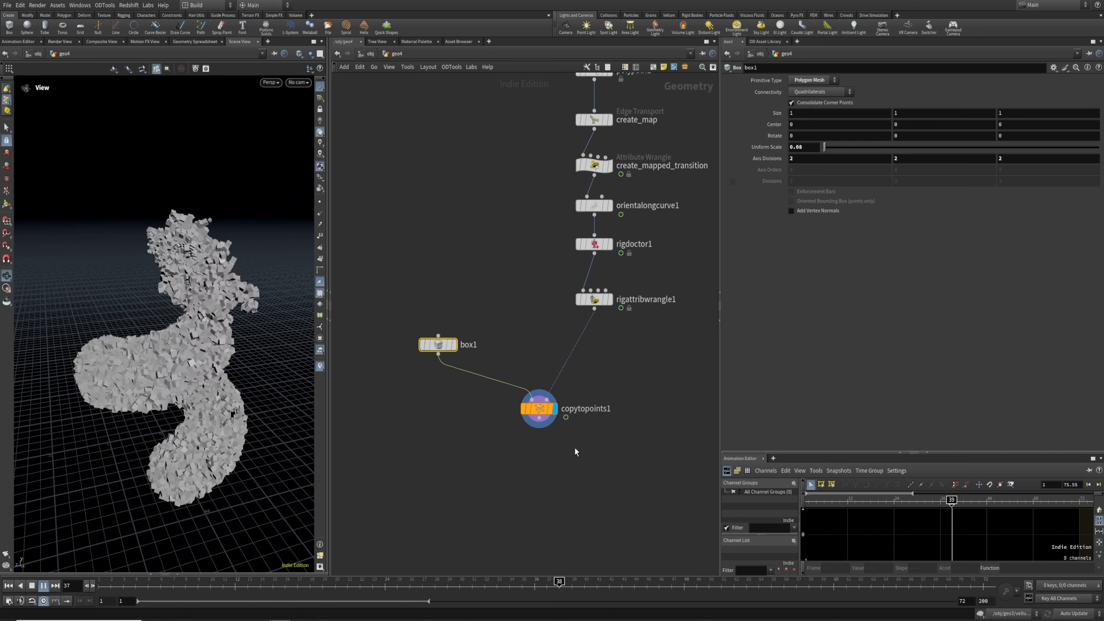
{"action": "left_click_drag", "start_coordinate": [385, 588], "coordinate": [535, 589]}
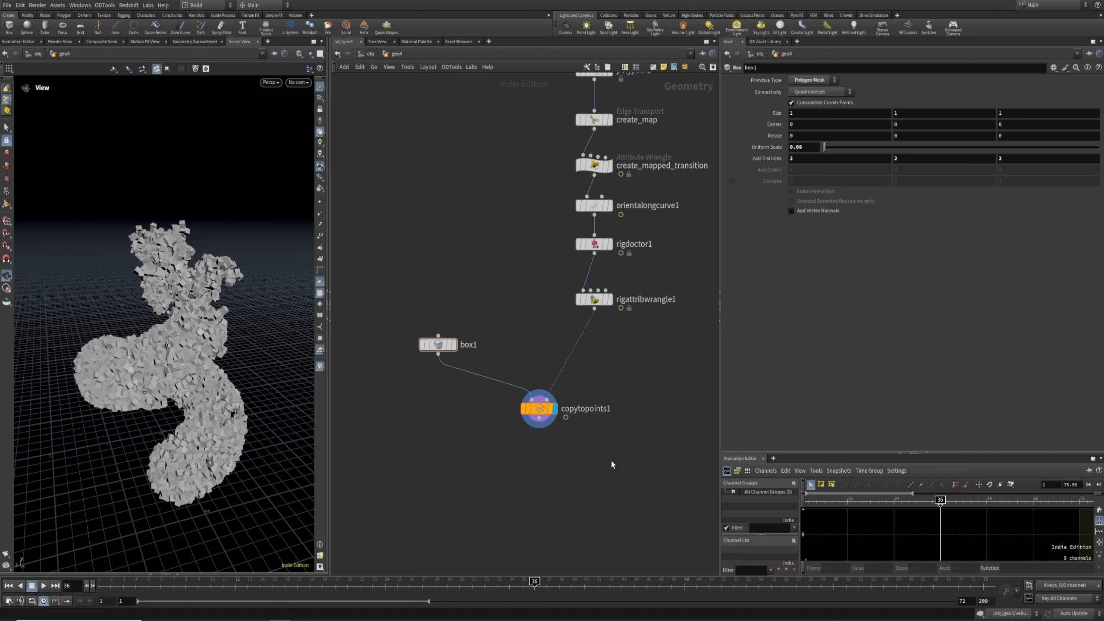
{"action": "left_click_drag", "start_coordinate": [543, 427], "coordinate": [562, 457]}
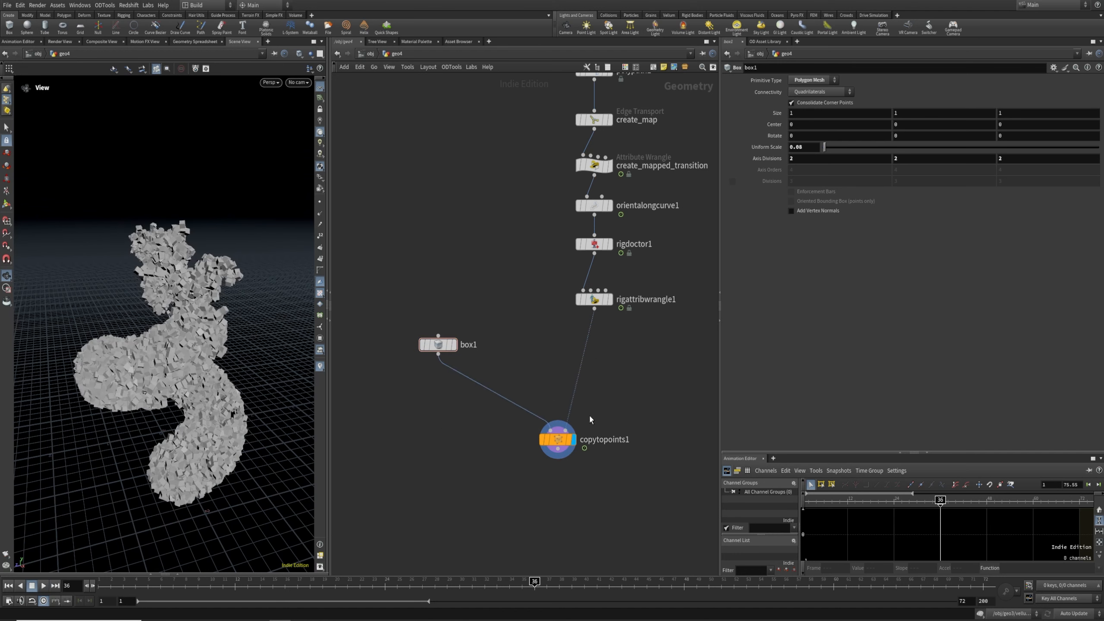
Add an Attribute Wrangle node, attribwrangle1, inserted before copytopoints1
{"action": "key", "text": "Tab"}
{"action": "type", "text": "atwra"}
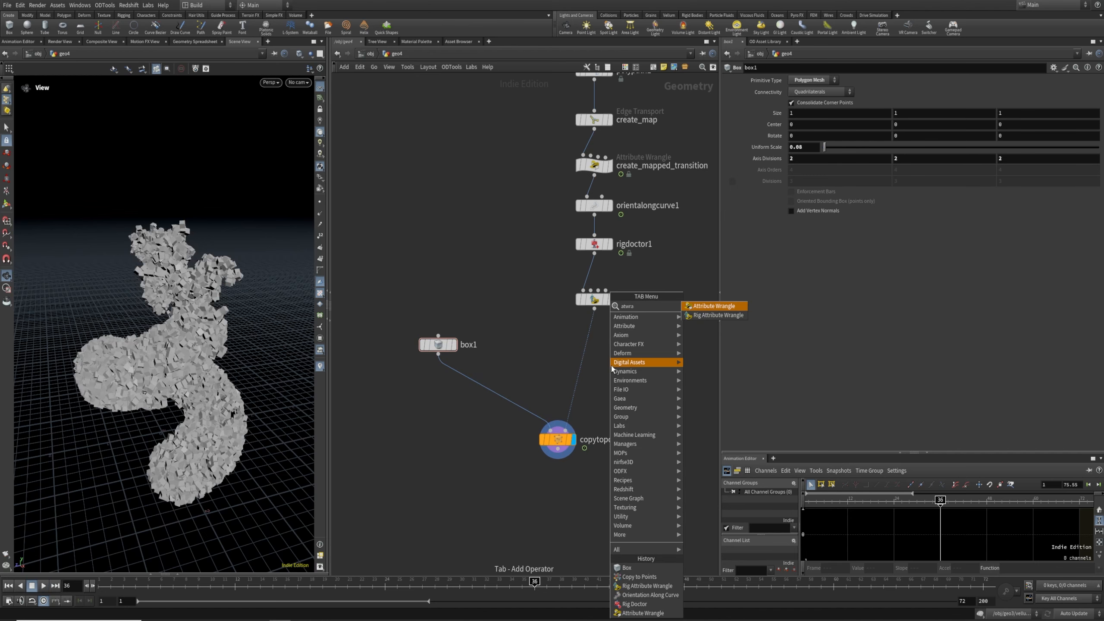
{"action": "key", "text": "Return"}
{"action": "left_click", "coordinate": [626, 346]}
{"action": "left_click_drag", "start_coordinate": [626, 346], "coordinate": [600, 360]}
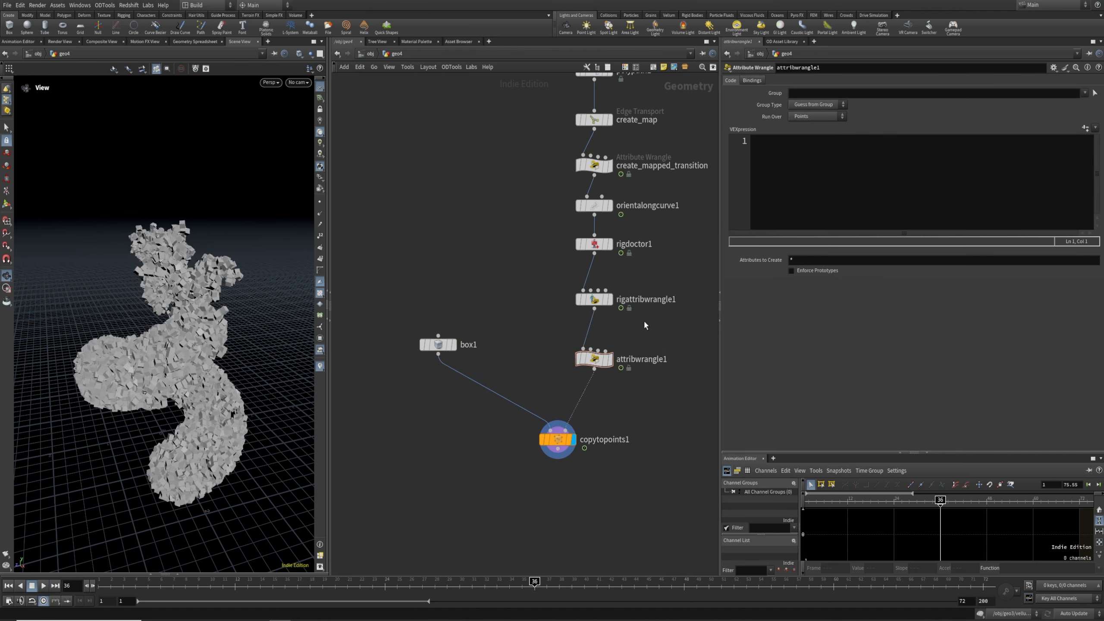
Insert attribdelete1 below rigattribwrangle1, set to delete the N point attribute
{"action": "key", "text": "Tab"}
{"action": "type", "text": "atd"}
{"action": "key", "text": "Return"}
{"action": "left_click", "coordinate": [645, 326]}
{"action": "left_click_drag", "start_coordinate": [645, 325], "coordinate": [594, 338]}
{"action": "left_click", "coordinate": [1094, 99]}
{"action": "left_click", "coordinate": [1100, 110]}
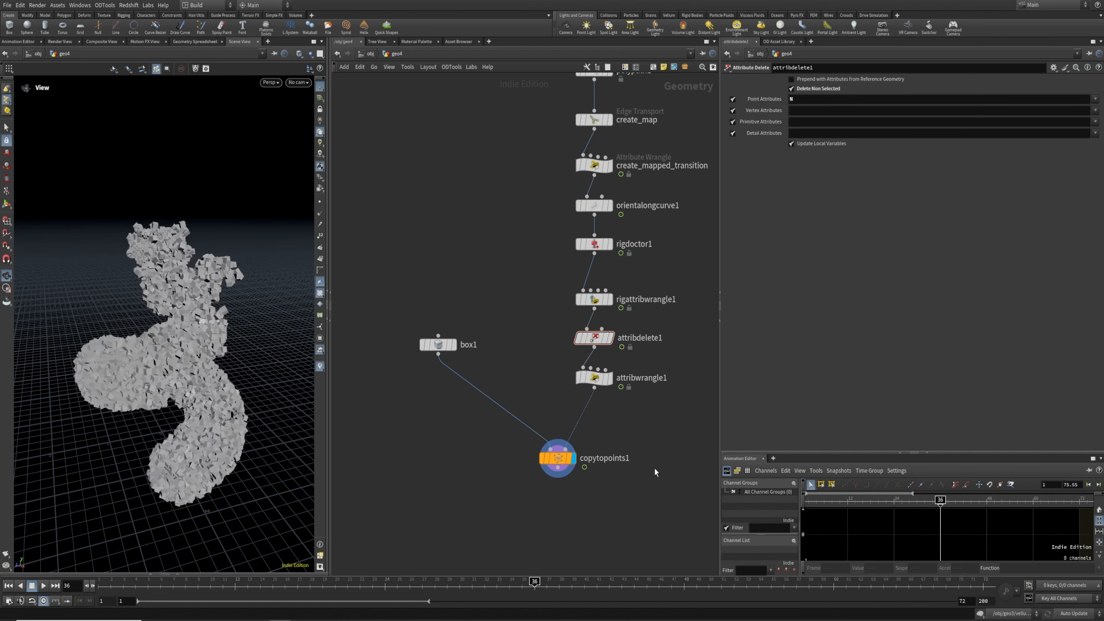
{"action": "left_click_drag", "start_coordinate": [604, 387], "coordinate": [602, 391]}
{"action": "left_click", "coordinate": [586, 382]}
{"action": "left_click", "coordinate": [851, 171]}
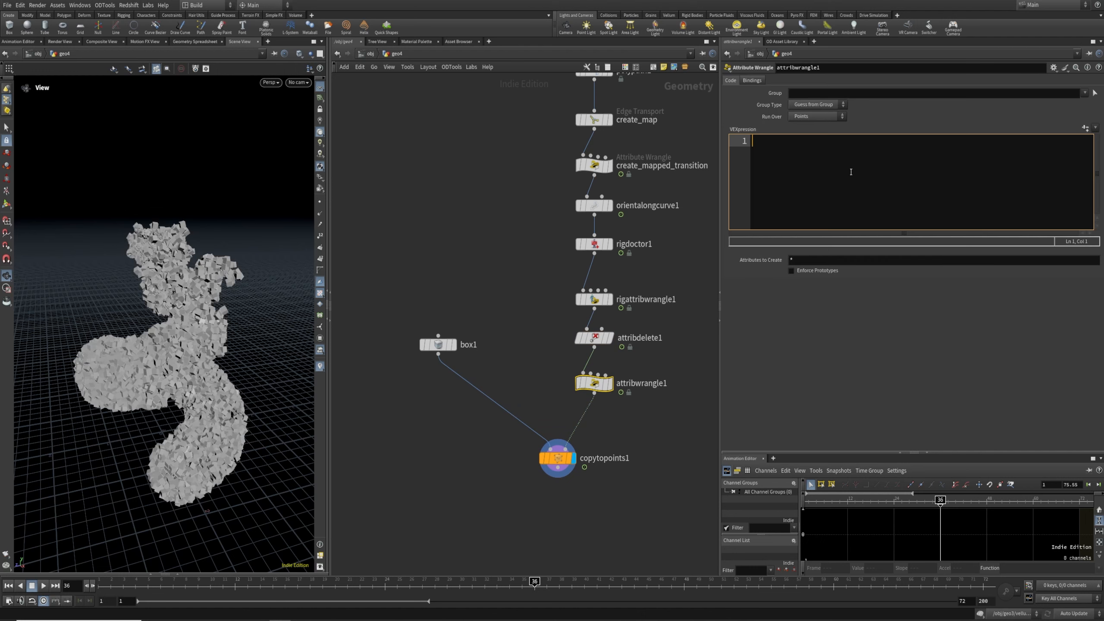
{"action": "type", "text": "f@ps"}
{"action": "type", "text": "@pscale"}
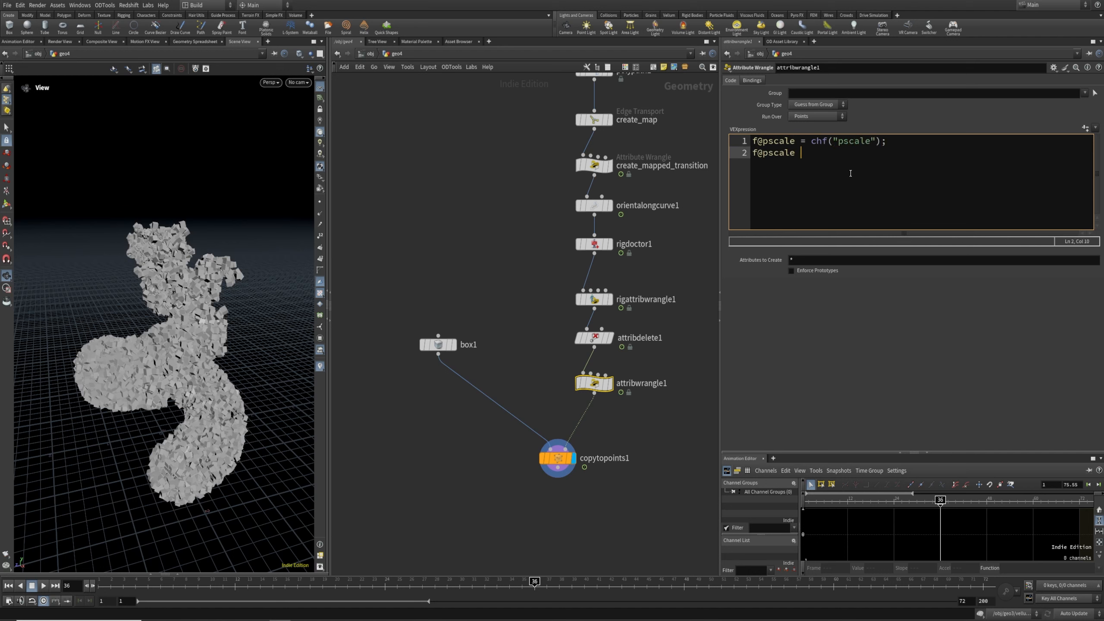
{"action": "type", "text": " *= chramp("}
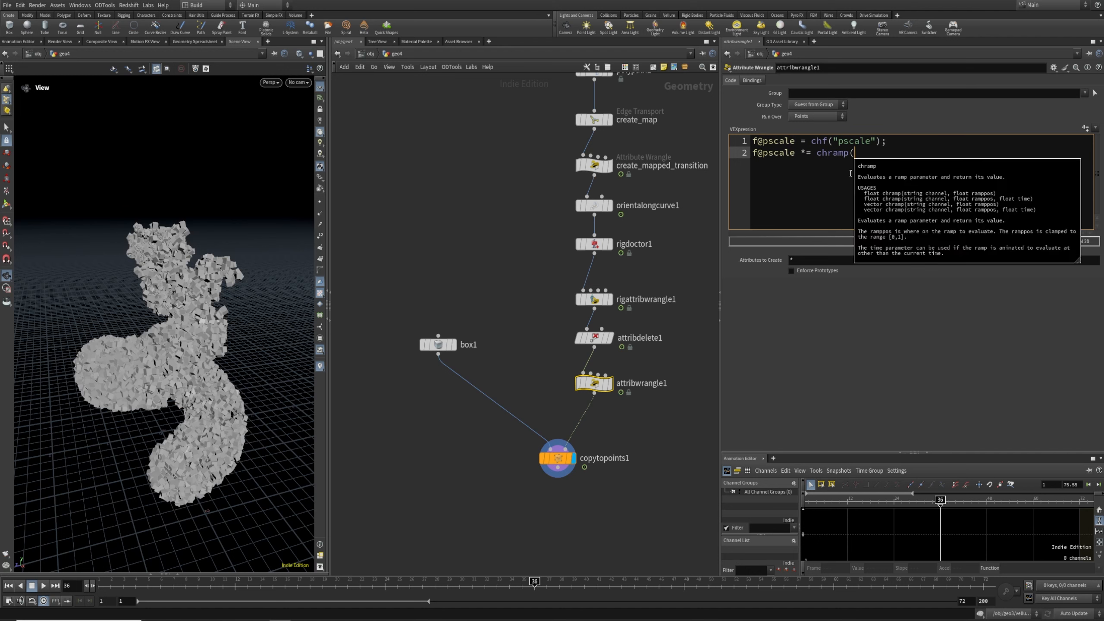
{"action": "type", "text": "\"distribution\","}
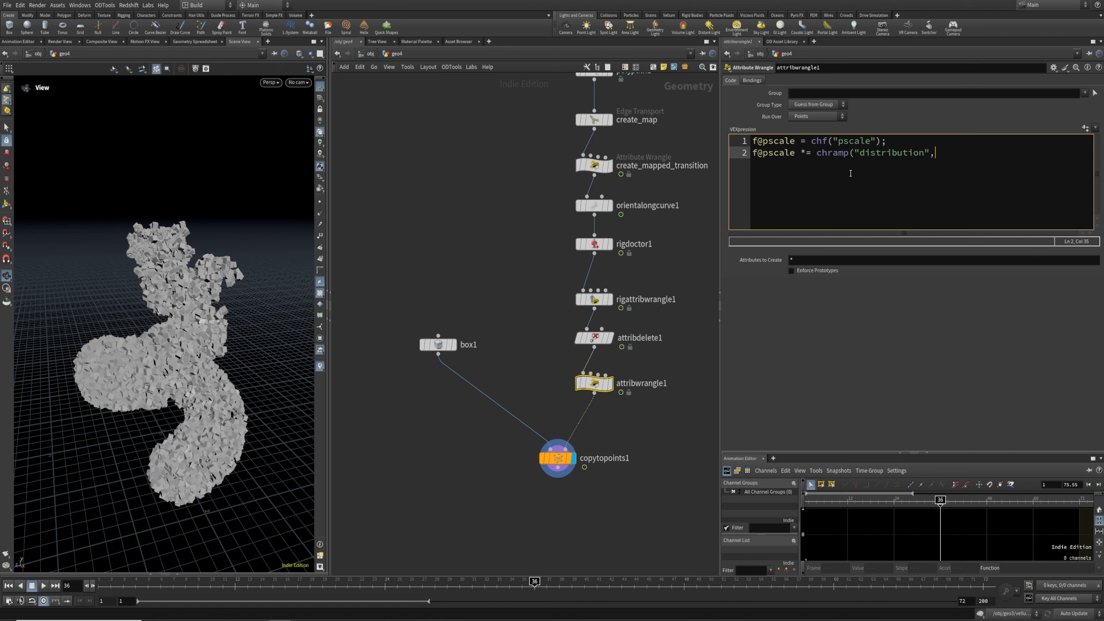
{"action": "type", "text": " rand(@ptnum));"}
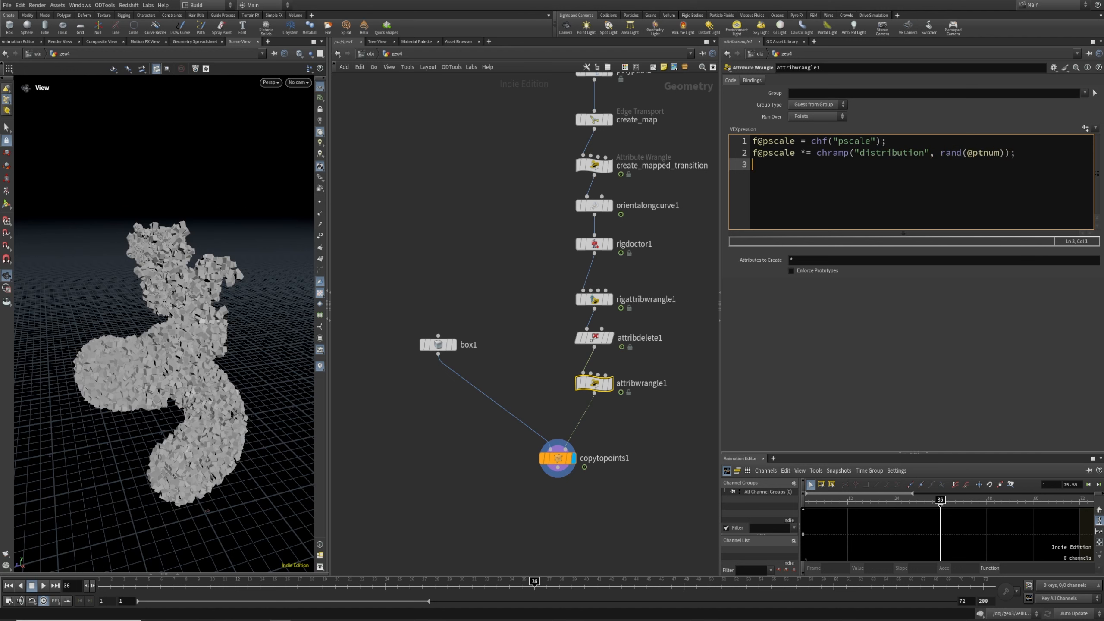
Create the Pscale and Distribution controls; shape the ramp: first key about 0.2, second near 0.92
{"action": "left_click", "coordinate": [1085, 128]}
{"action": "left_click_drag", "start_coordinate": [1075, 162], "coordinate": [1084, 164]}
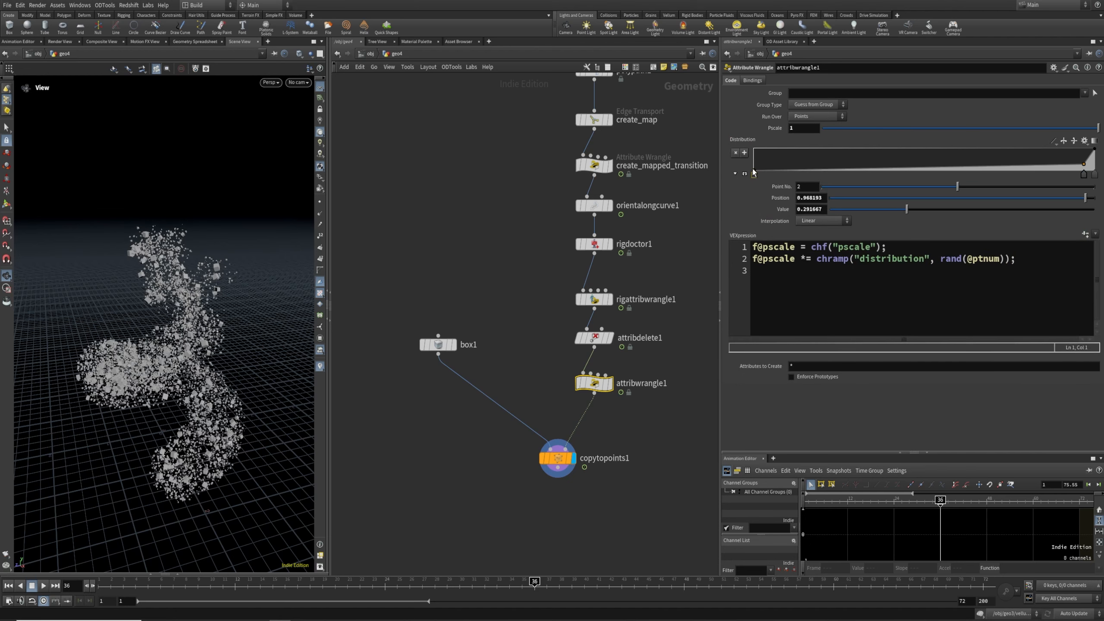
{"action": "left_click_drag", "start_coordinate": [754, 173], "coordinate": [753, 170]}
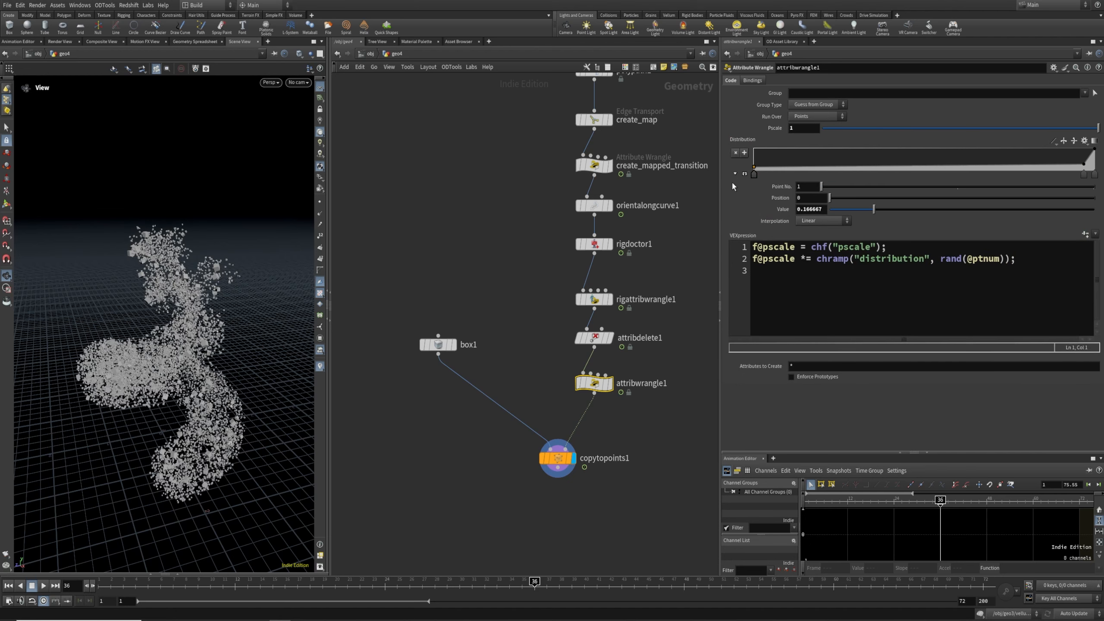
{"action": "left_click", "coordinate": [743, 173]}
{"action": "left_click_drag", "start_coordinate": [1083, 249], "coordinate": [1065, 251]}
{"action": "left_click_drag", "start_coordinate": [755, 223], "coordinate": [755, 219]}
Play the animation from the first frame, viewed closer to the rocks
{"action": "left_click_drag", "start_coordinate": [144, 382], "coordinate": [152, 408]}
{"action": "scroll", "coordinate": [159, 355], "scroll_direction": "up", "scroll_amount": 3}
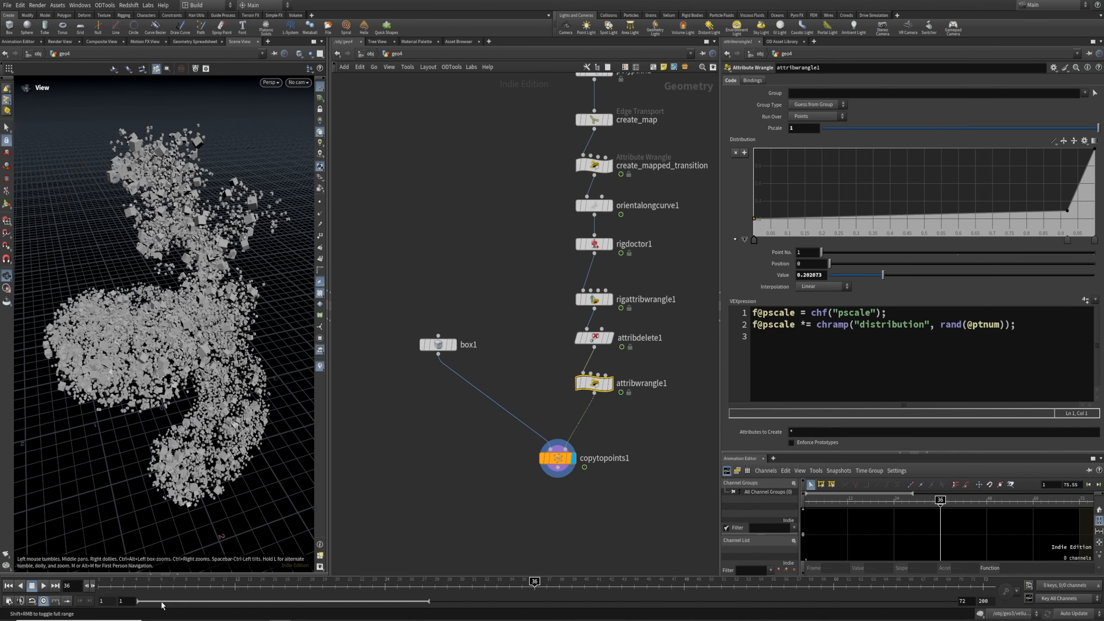
{"action": "left_click", "coordinate": [8, 585]}
{"action": "left_click", "coordinate": [43, 585]}
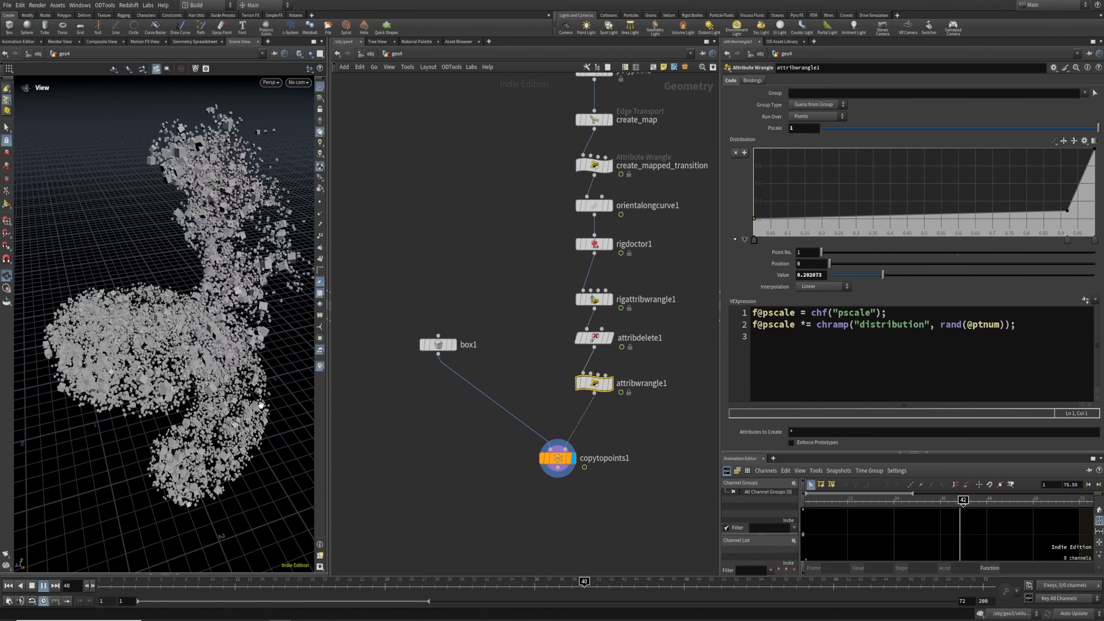
Move copytopoints1, box1 and attribwrangle1 lower and pan up toward the start nodes
{"action": "left_click_drag", "start_coordinate": [565, 462], "coordinate": [593, 490]}
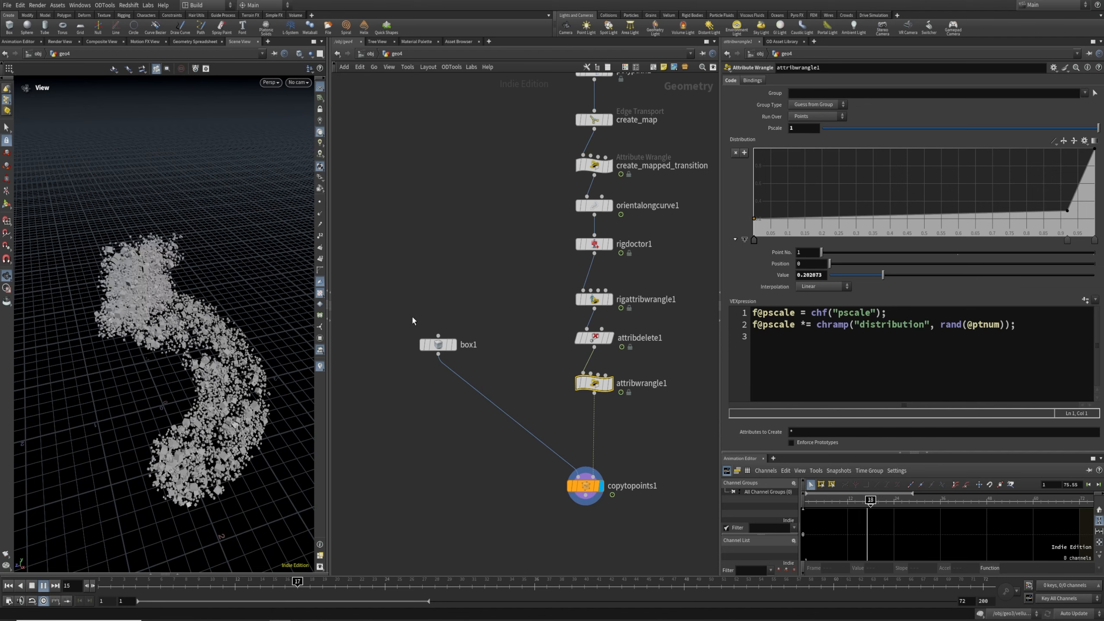
{"action": "left_click_drag", "start_coordinate": [438, 345], "coordinate": [449, 454]}
{"action": "left_click_drag", "start_coordinate": [599, 384], "coordinate": [599, 423]}
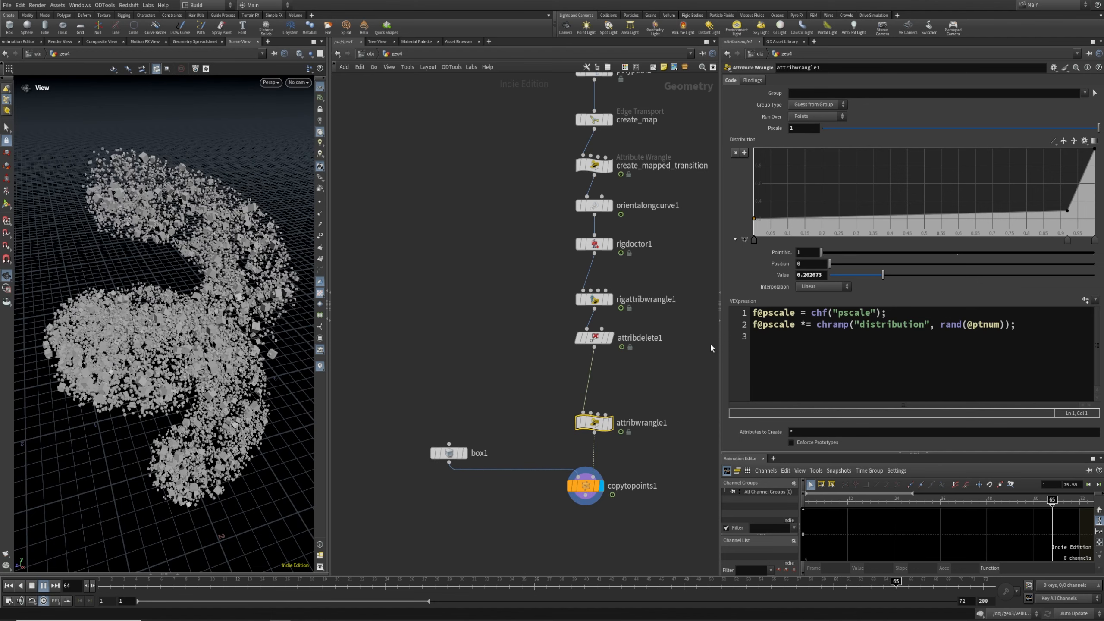
{"action": "left_click_drag", "start_coordinate": [570, 339], "coordinate": [570, 343]}
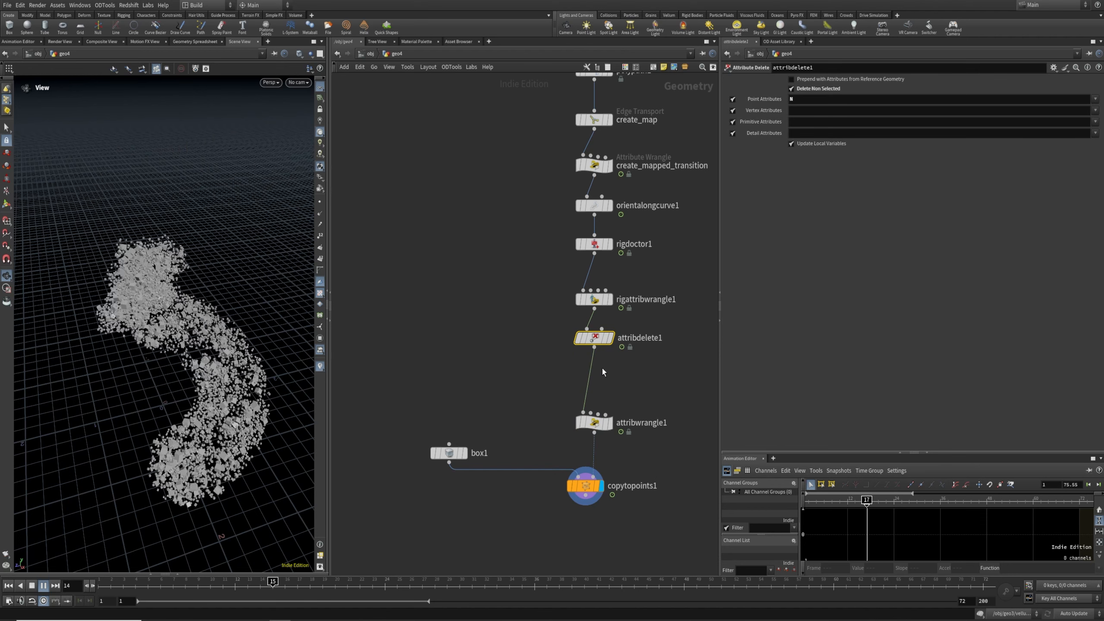
{"action": "middle_click_drag", "start_coordinate": [663, 276], "coordinate": [647, 347]}
{"action": "scroll", "coordinate": [647, 347], "scroll_direction": "down", "scroll_amount": 1}
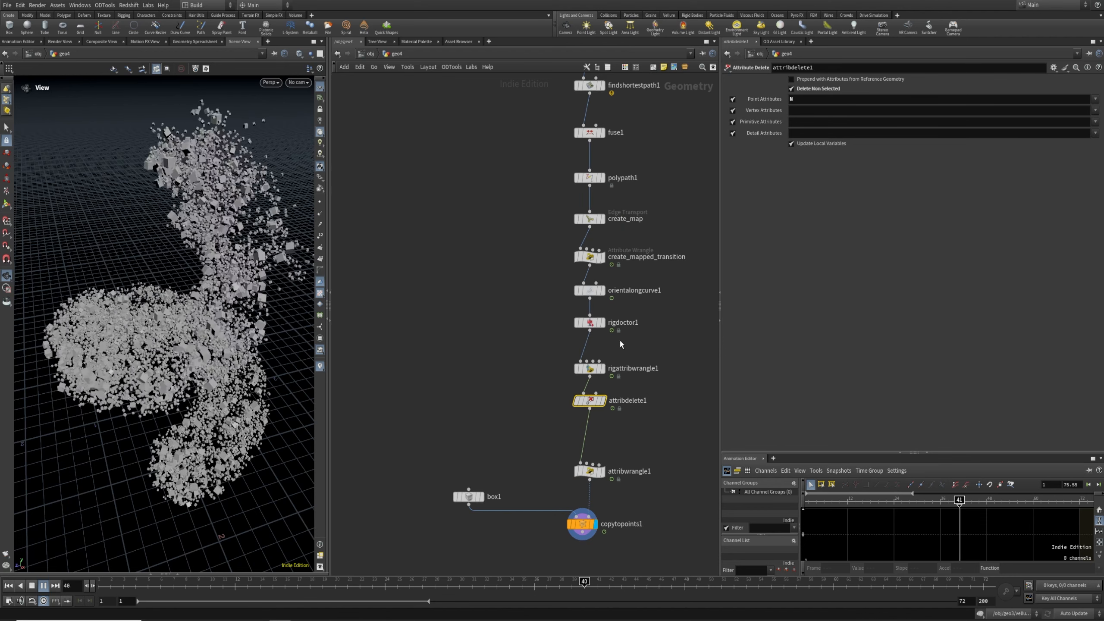
{"action": "middle_click_drag", "start_coordinate": [617, 267], "coordinate": [619, 360]}
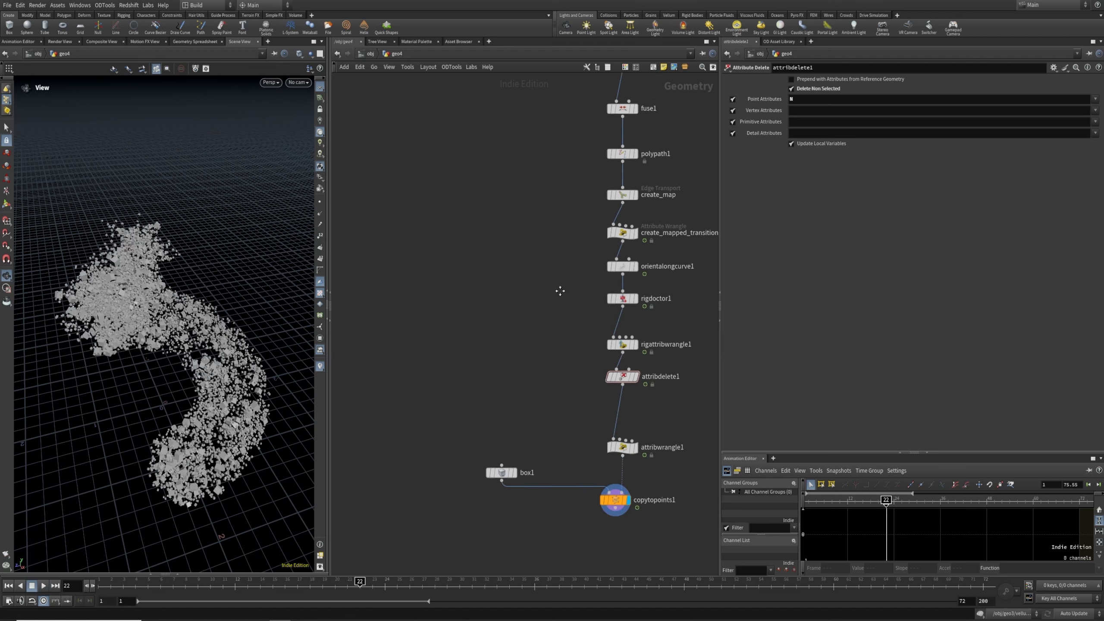
Add scatter1 from create_map's output, displayed, with Prim Num and Prim UVW outputs enabled
{"action": "middle_click_drag", "start_coordinate": [560, 291], "coordinate": [566, 394]}
{"action": "left_click", "coordinate": [640, 298]}
{"action": "left_click", "coordinate": [629, 311]}
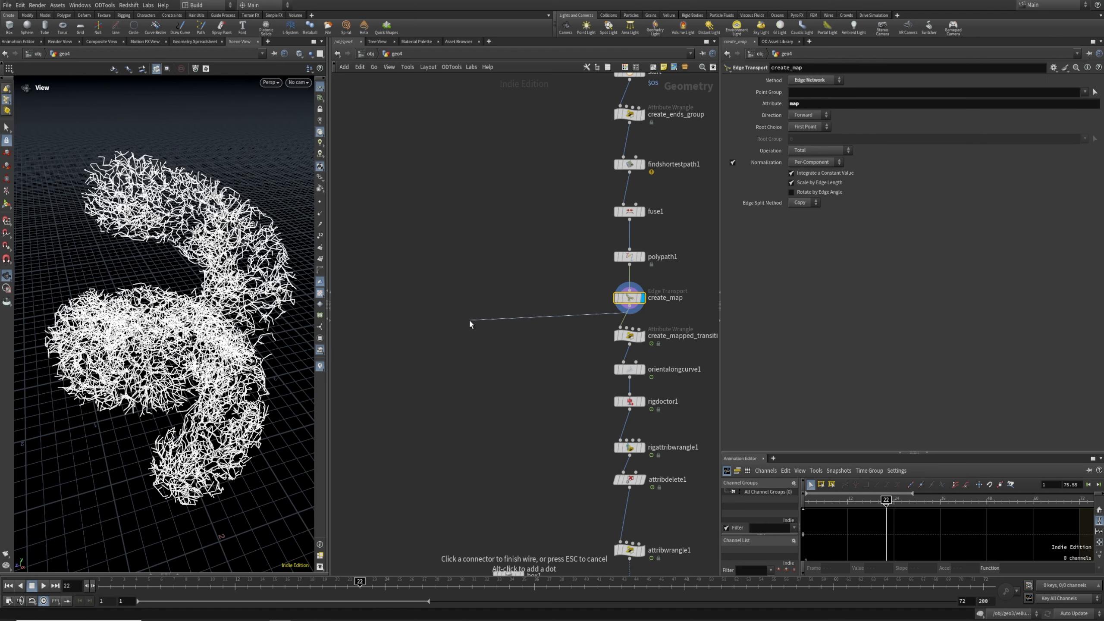
{"action": "left_click", "coordinate": [471, 321]}
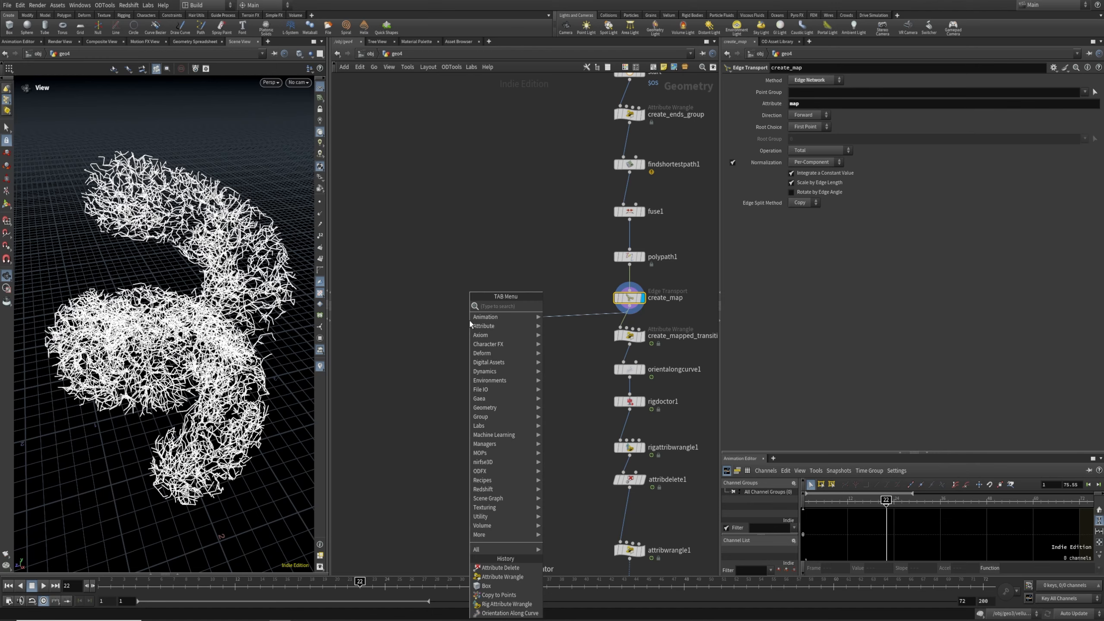
{"action": "type", "text": "scatte"}
{"action": "key", "text": "Return"}
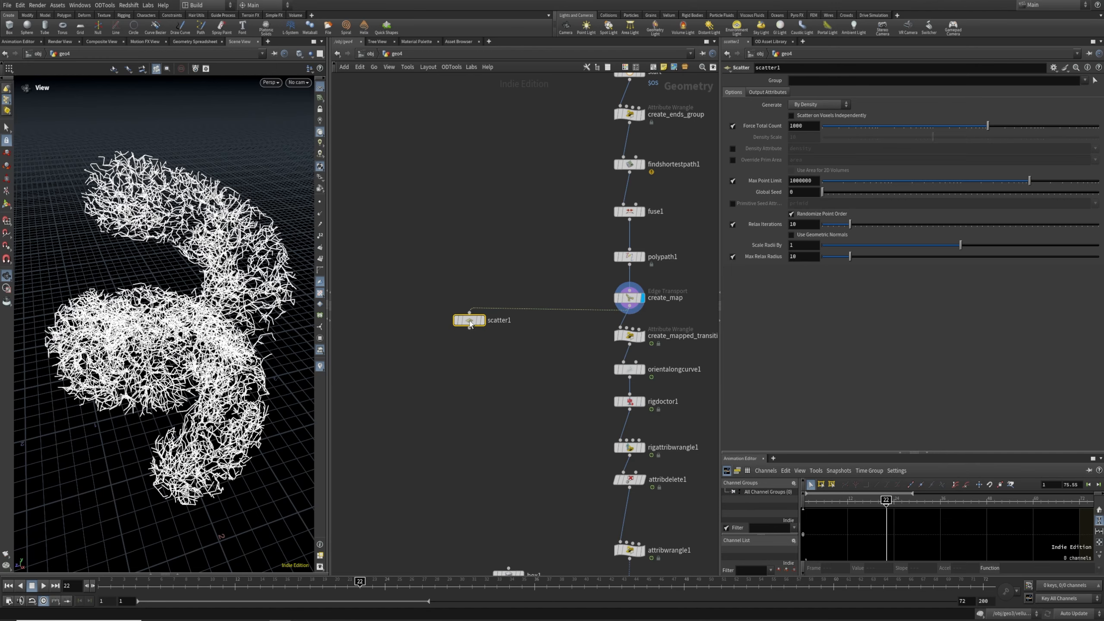
{"action": "key", "text": "r"}
{"action": "left_click", "coordinate": [775, 93]}
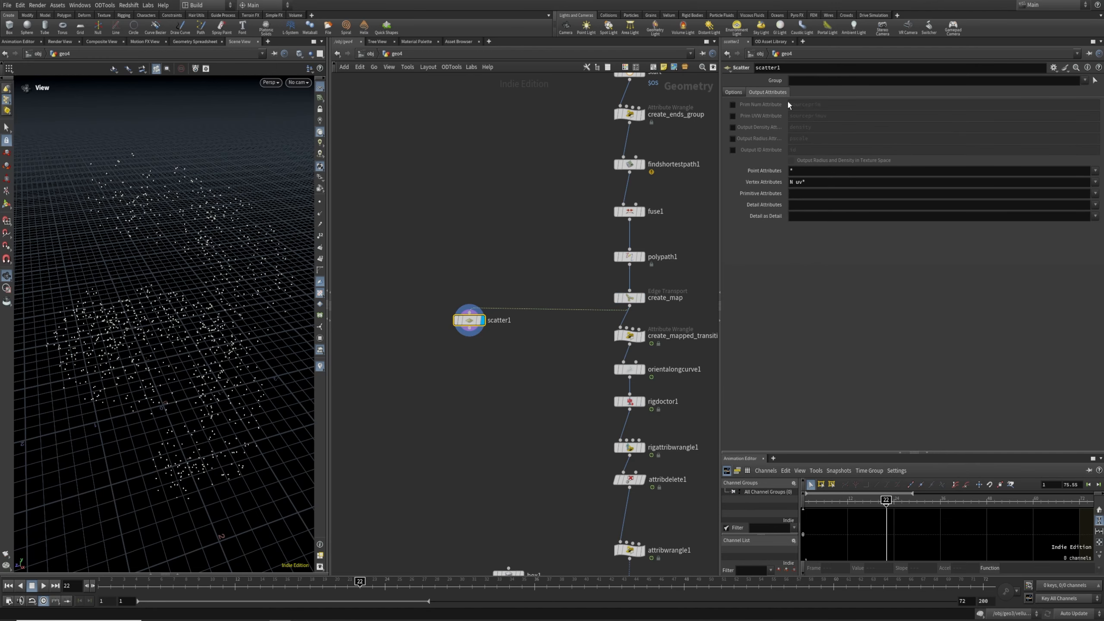
{"action": "left_click", "coordinate": [732, 105]}
{"action": "left_click", "coordinate": [733, 116]}
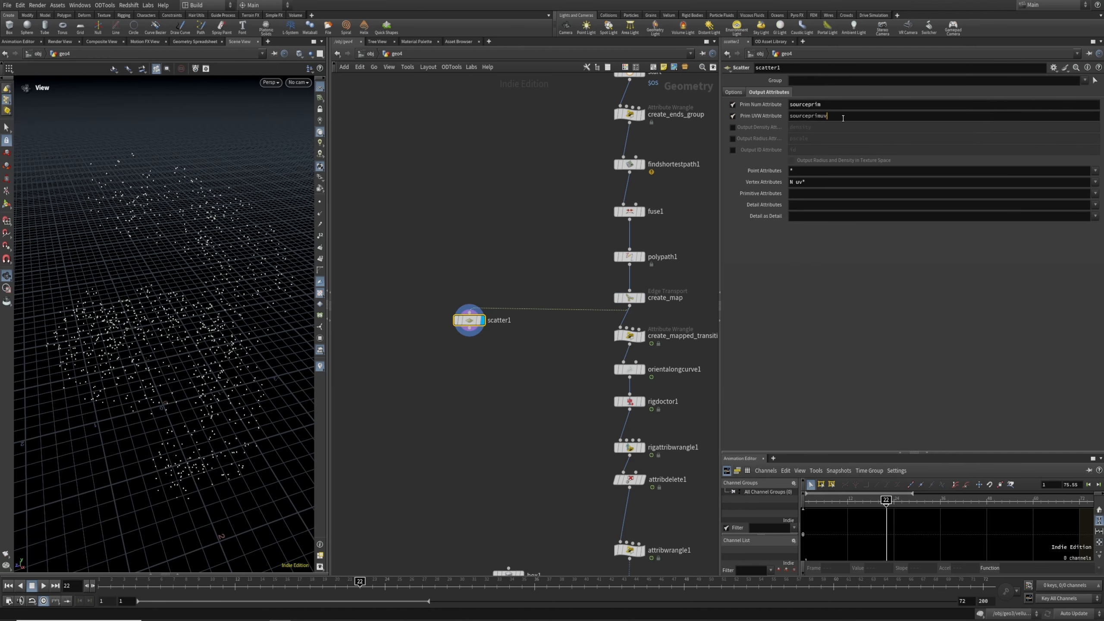
Add attribinterpolate1 wired from scatter1 and create_map, displayed, with its inputs swapped
{"action": "key", "text": "Tab"}
{"action": "type", "text": "at"}
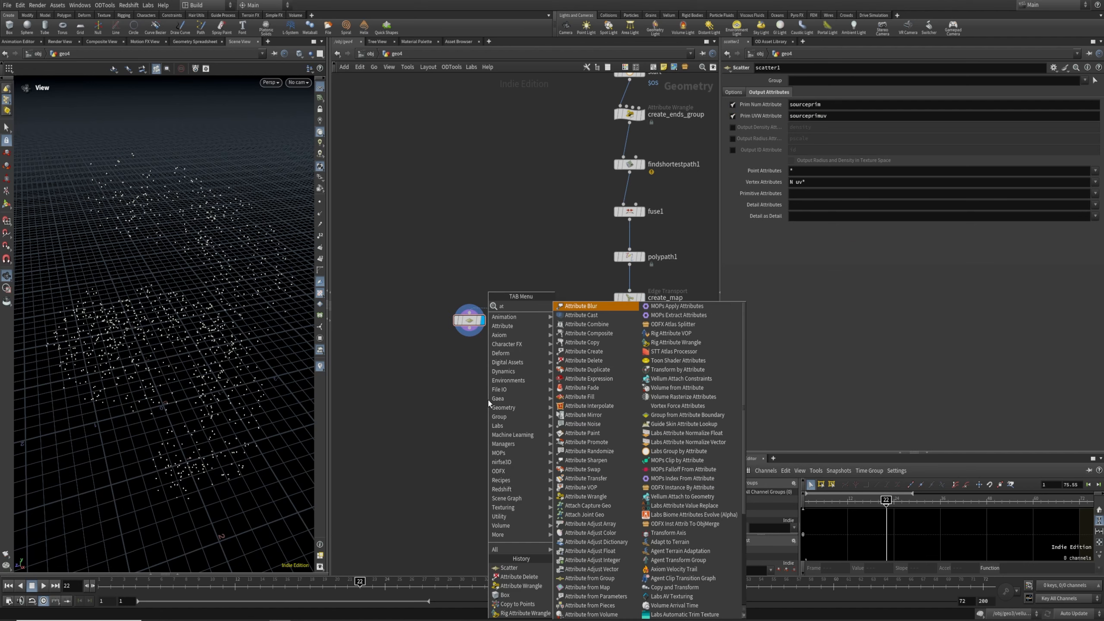
{"action": "type", "text": "tribint"}
{"action": "key", "text": "Return"}
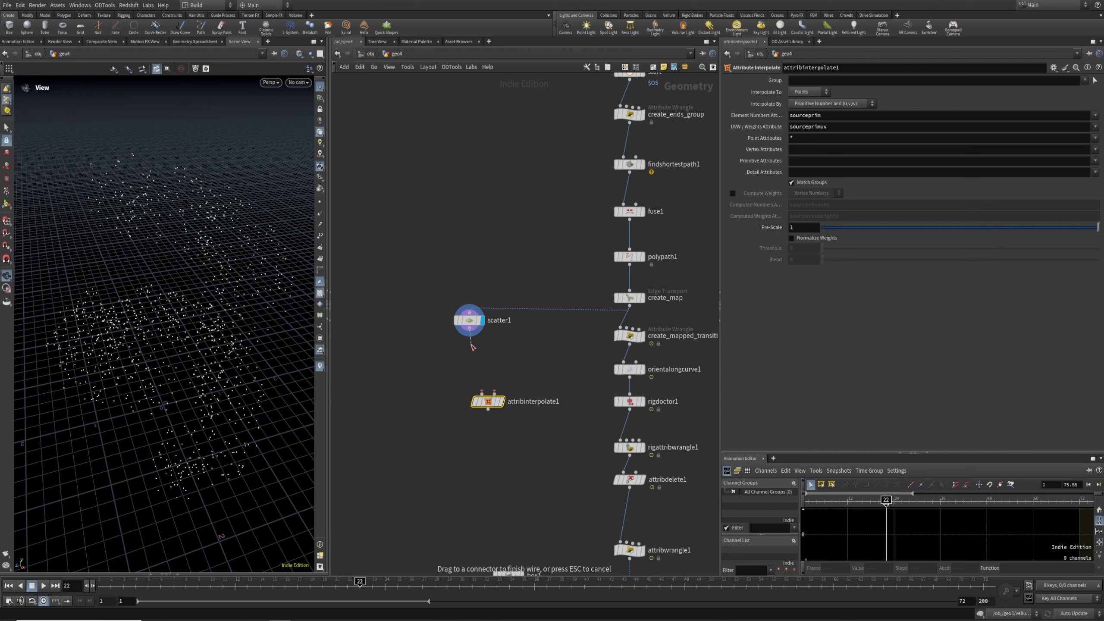
{"action": "left_click", "coordinate": [517, 393]}
{"action": "left_click", "coordinate": [629, 305]}
{"action": "left_click_drag", "start_coordinate": [452, 383], "coordinate": [462, 408]}
{"action": "left_click", "coordinate": [502, 402]}
{"action": "key", "text": "shift+r"}
{"action": "key", "text": "shift+e"}
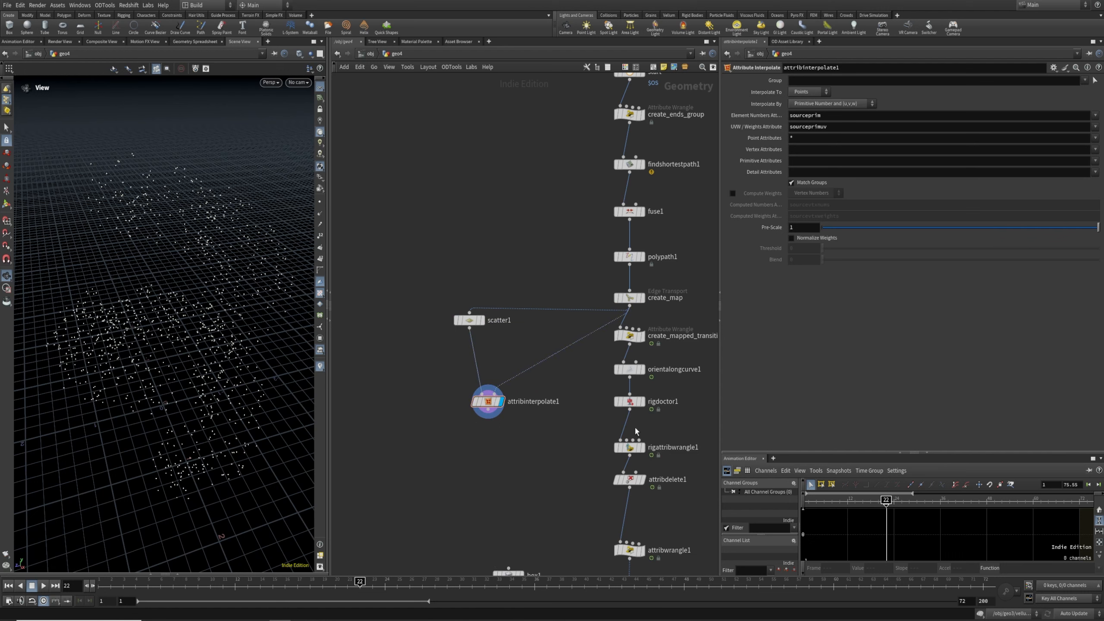
Feed rigattribwrangle1 into attribinterpolate1's second input and move the node beside the chain
{"action": "middle_click_drag", "start_coordinate": [574, 429], "coordinate": [582, 344]}
{"action": "middle_click_drag", "start_coordinate": [596, 424], "coordinate": [588, 404]}
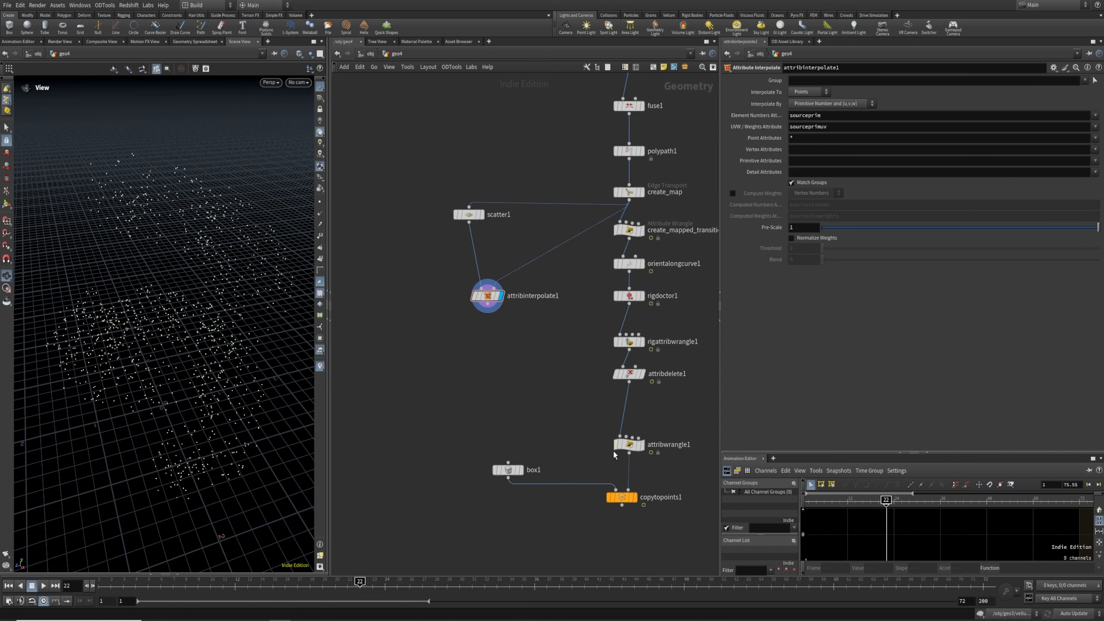
{"action": "left_click_drag", "start_coordinate": [634, 352], "coordinate": [504, 367]}
{"action": "left_click_drag", "start_coordinate": [447, 338], "coordinate": [539, 408]}
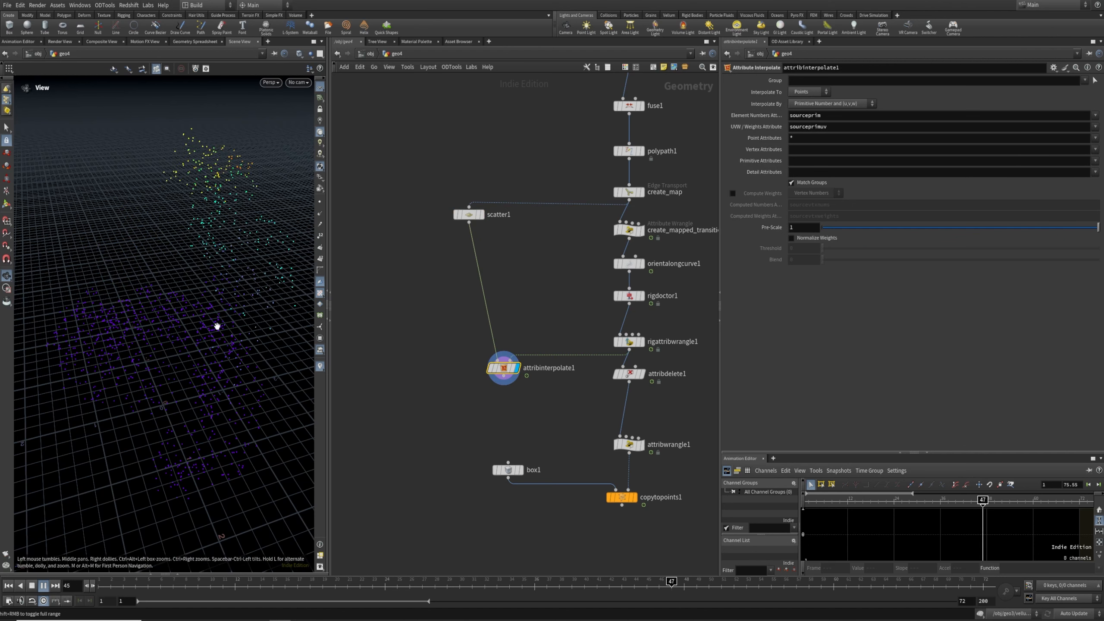
{"action": "left_click", "coordinate": [468, 215]}
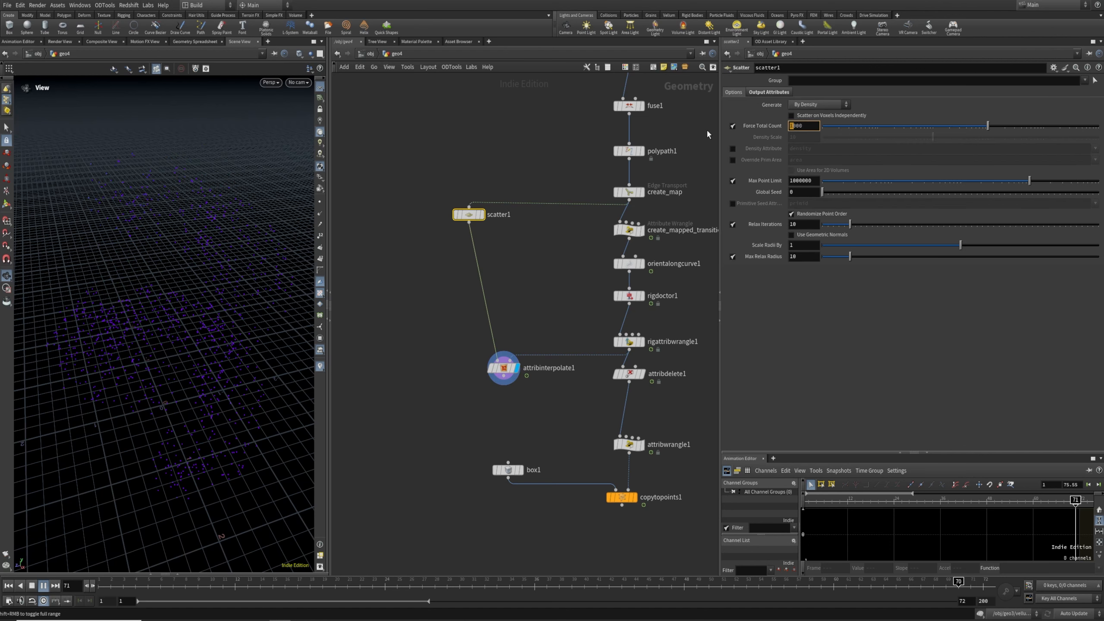
Try scatter1 counts of 10000 and then 50000, displaying copytopoints1's copied boxes
{"action": "type", "text": "10"}
{"action": "key", "text": "Return"}
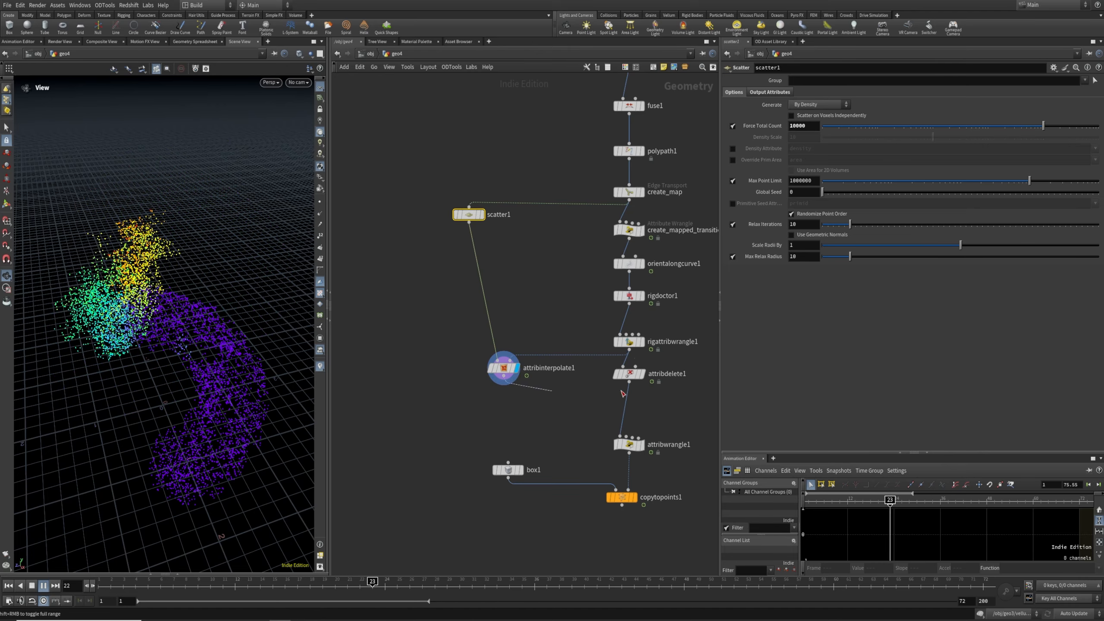
{"action": "left_click", "coordinate": [633, 498]}
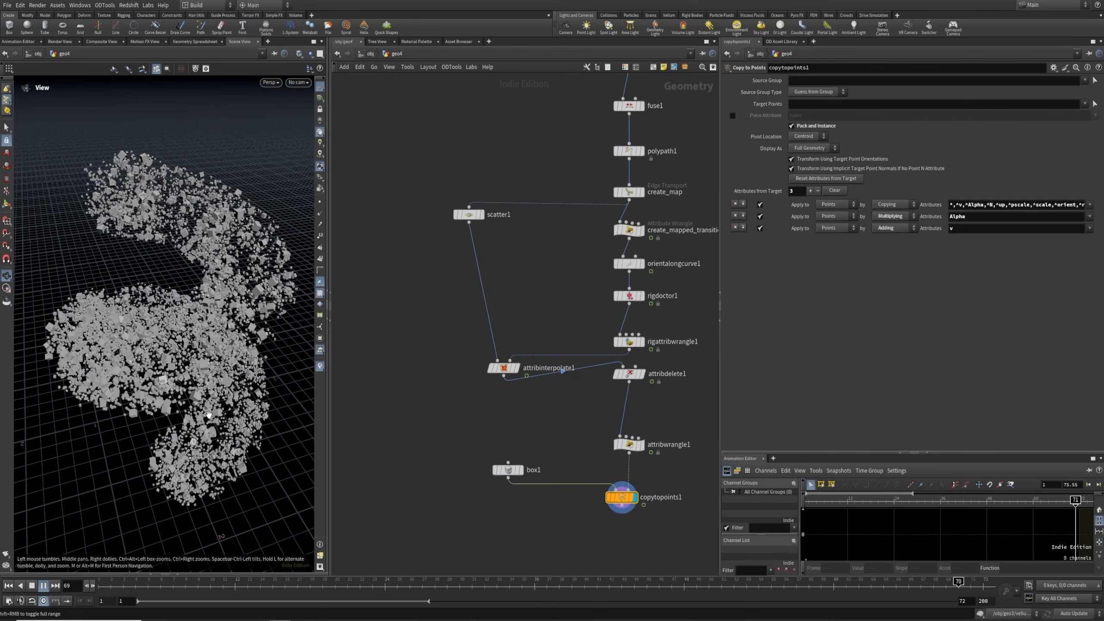
{"action": "left_click", "coordinate": [468, 215]}
{"action": "left_click", "coordinate": [791, 126]}
{"action": "key", "text": "Return"}
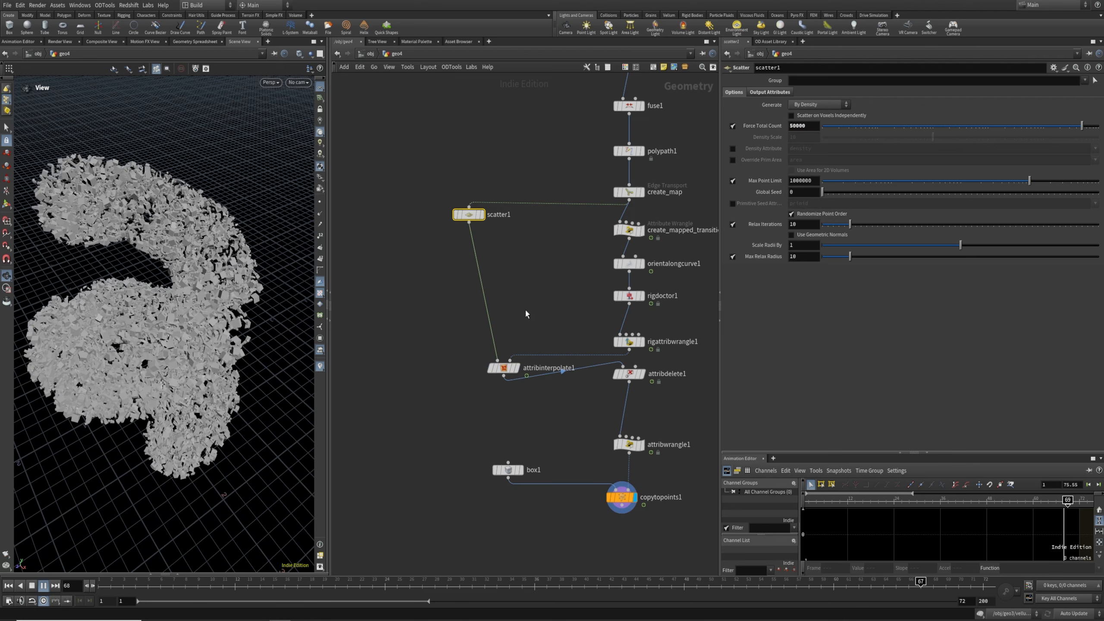
Move attribdelete1 lower in the chain and set scatter1's point count to 25000
{"action": "middle_click_drag", "start_coordinate": [616, 401], "coordinate": [628, 334]}
{"action": "left_click_drag", "start_coordinate": [639, 307], "coordinate": [640, 335]}
{"action": "left_click", "coordinate": [515, 302]}
{"action": "left_click_drag", "start_coordinate": [517, 167], "coordinate": [412, 108]}
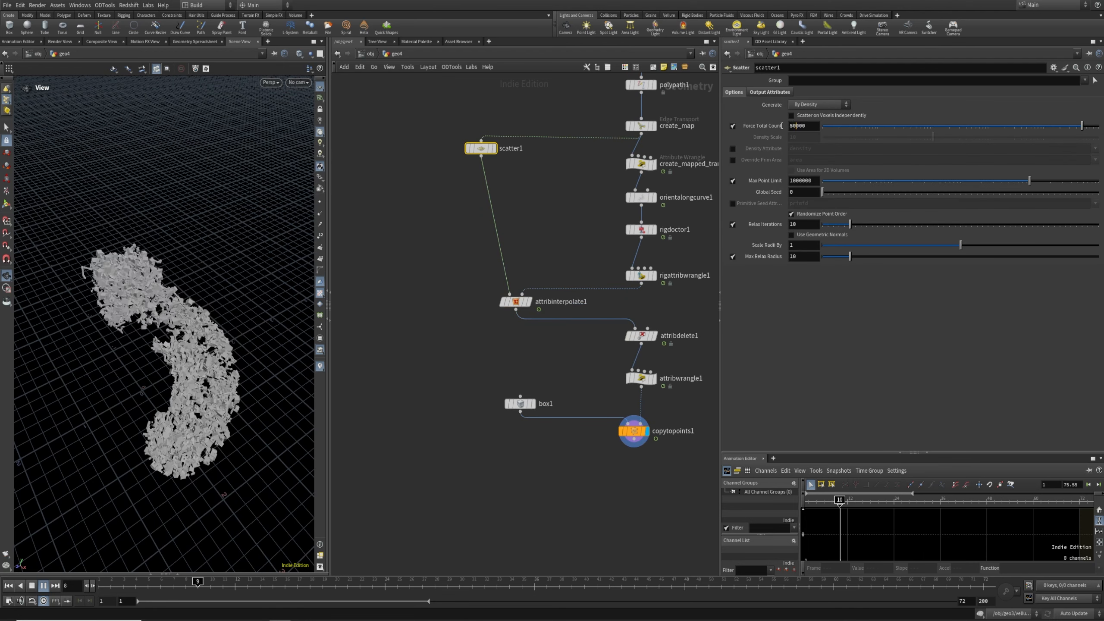
{"action": "left_click_drag", "start_coordinate": [807, 125], "coordinate": [701, 131]}
{"action": "type", "text": "25000"}
{"action": "key", "text": "Return"}
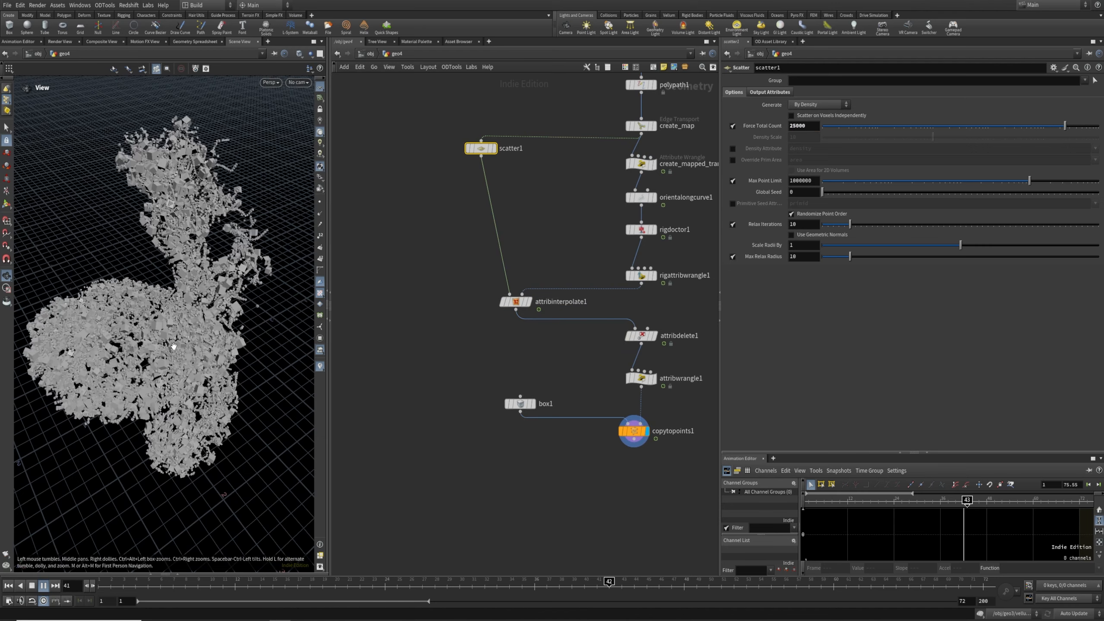
Move copytopoints1 further down and stop playback at frame 27, viewing the boxes up close
{"action": "mouse_move", "coordinate": [646, 441]}
{"action": "left_click_drag", "start_coordinate": [646, 441], "coordinate": [653, 468]}
{"action": "left_click_drag", "start_coordinate": [191, 344], "coordinate": [183, 301]}
{"action": "scroll", "coordinate": [197, 300], "scroll_direction": "up", "scroll_amount": 3}
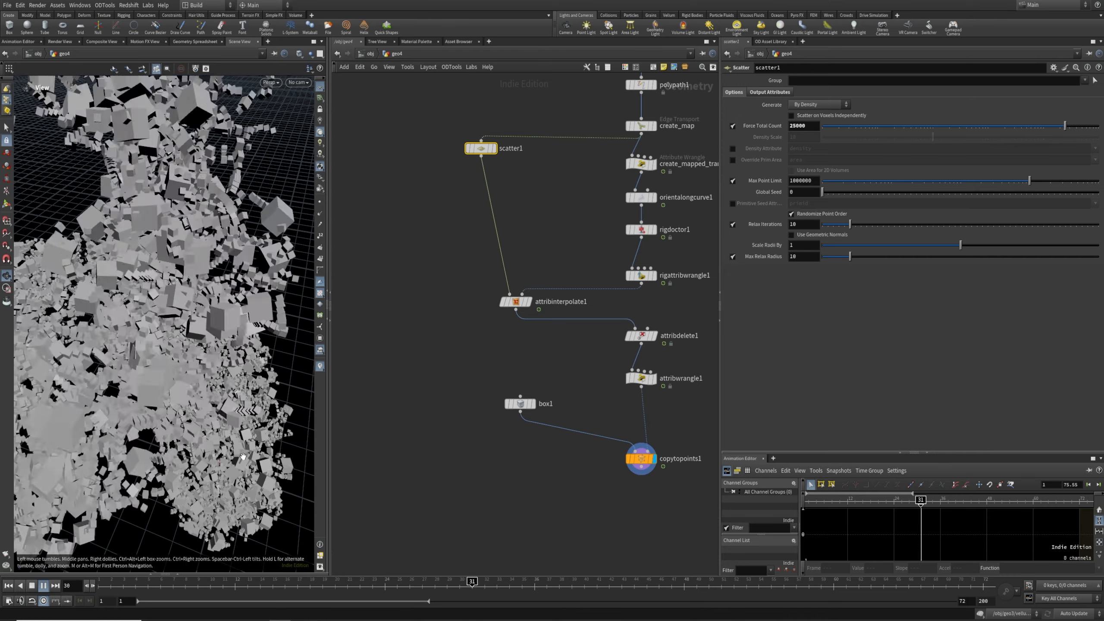
{"action": "left_click", "coordinate": [422, 586]}
{"action": "left_click_drag", "start_coordinate": [161, 376], "coordinate": [180, 333]}
{"action": "middle_click_drag", "start_coordinate": [513, 457], "coordinate": [594, 410]}
Add a new Box node, box2, and display it in the viewport
{"action": "key", "text": "Tab"}
{"action": "type", "text": "box"}
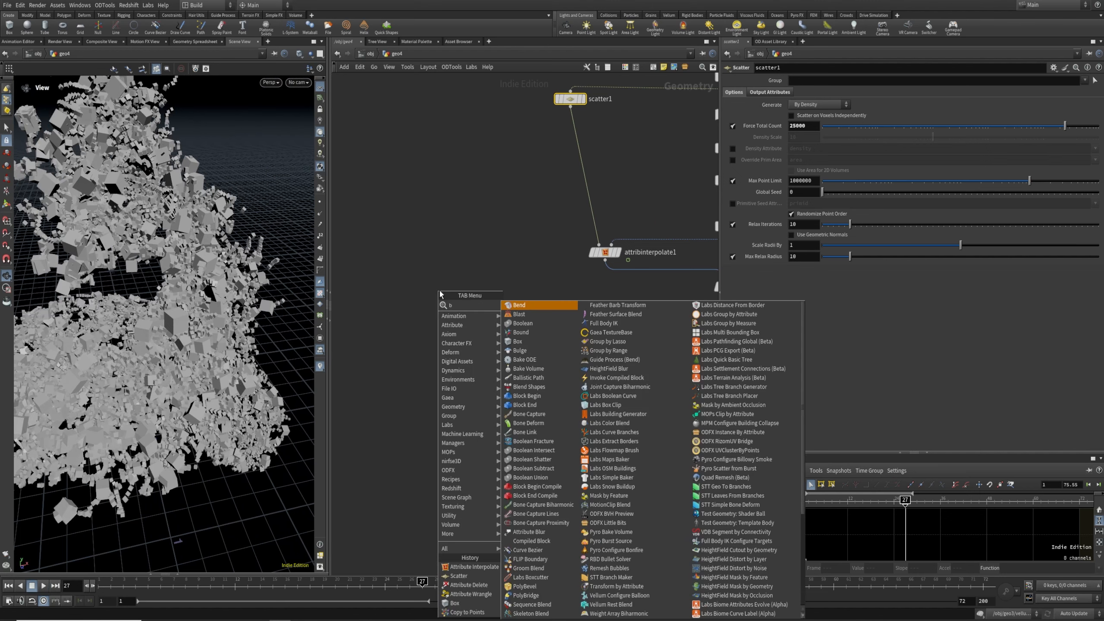
{"action": "key", "text": "Return"}
{"action": "left_click", "coordinate": [439, 290]}
{"action": "key", "text": "r"}
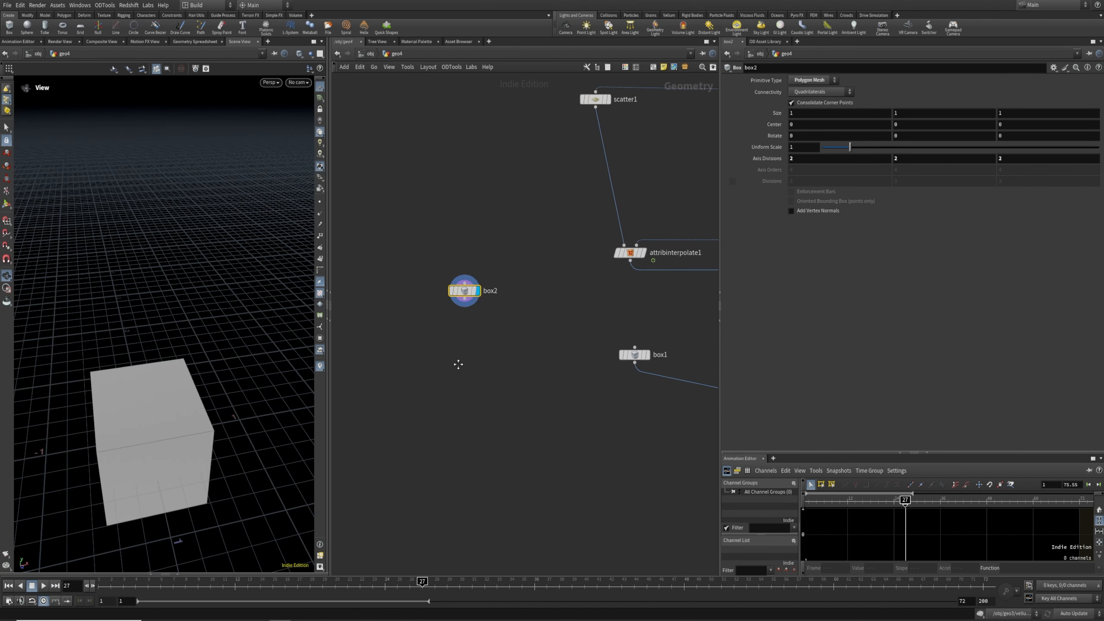
{"action": "middle_click_drag", "start_coordinate": [445, 312], "coordinate": [505, 298]}
Append an IsoOffset node, isooffset1, below box2
{"action": "key", "text": "Tab"}
{"action": "type", "text": "iso"}
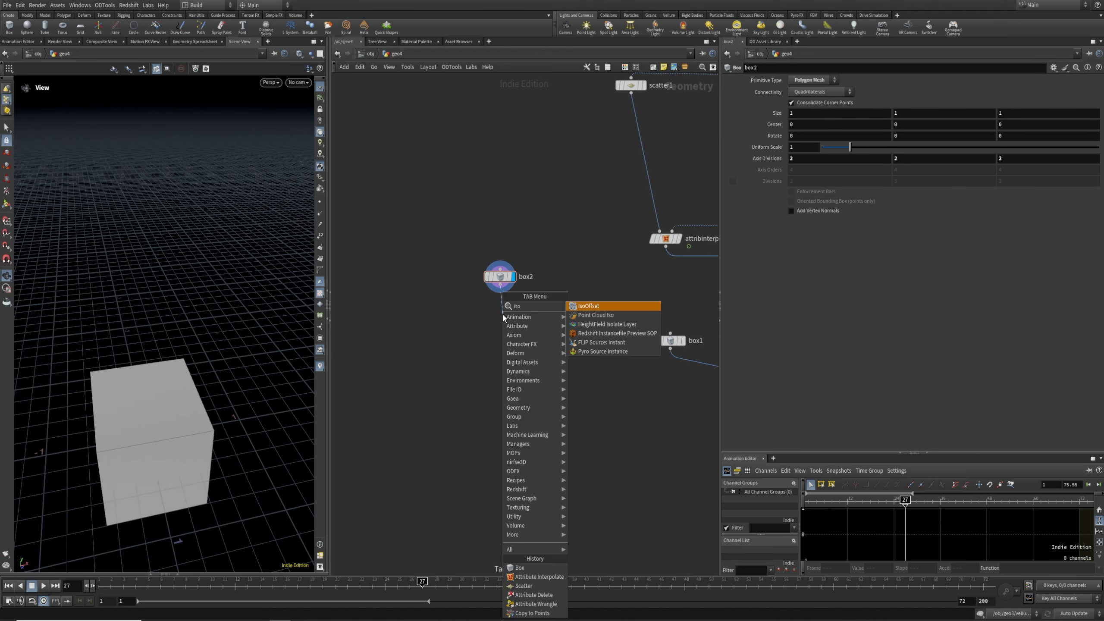
{"action": "key", "text": "Return"}
{"action": "left_click", "coordinate": [515, 315]}
{"action": "left_click_drag", "start_coordinate": [512, 318], "coordinate": [540, 316]}
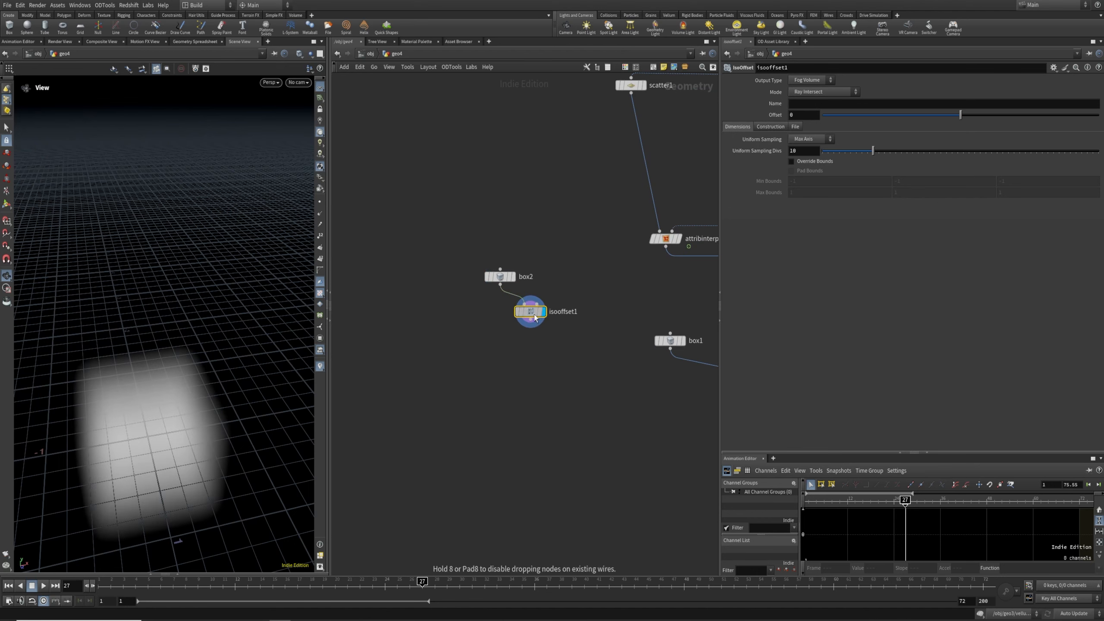
Add a Scatter node below isooffset1
{"action": "key", "text": "Tab"}
{"action": "type", "text": "scat"}
{"action": "key", "text": "Return"}
{"action": "left_click", "coordinate": [526, 359]}
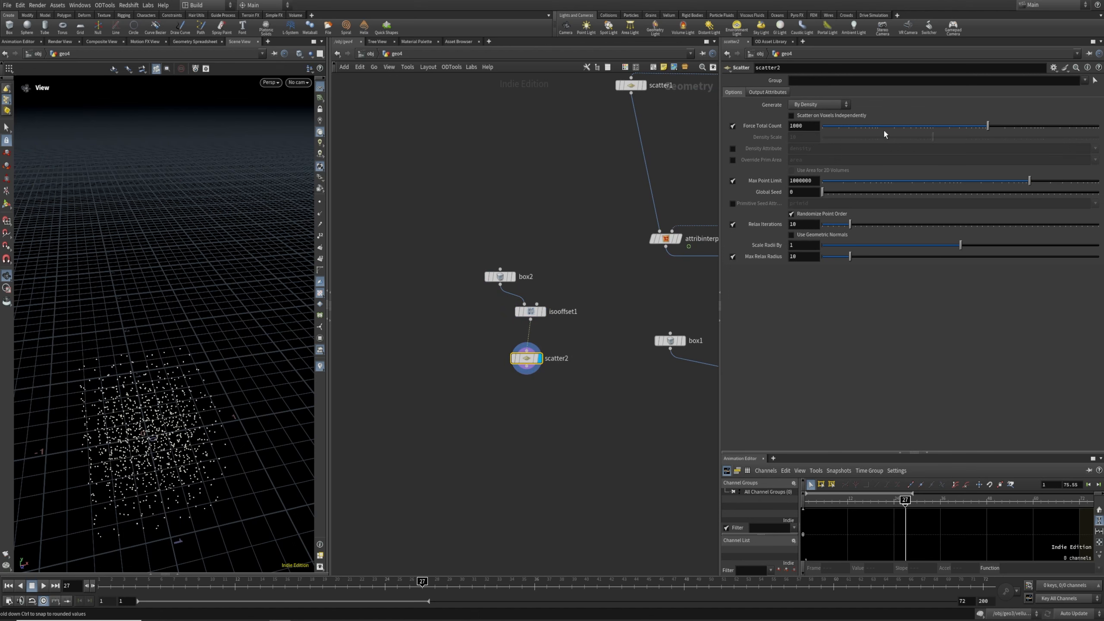
Set scatter2 to 95 points and fracture box2 with voronoifracture1 fed by scatter2
{"action": "left_click_drag", "start_coordinate": [987, 125], "coordinate": [930, 126]}
{"action": "middle_click_drag", "start_coordinate": [501, 434], "coordinate": [534, 346]}
{"action": "key", "text": "Tab"}
{"action": "type", "text": "voron"}
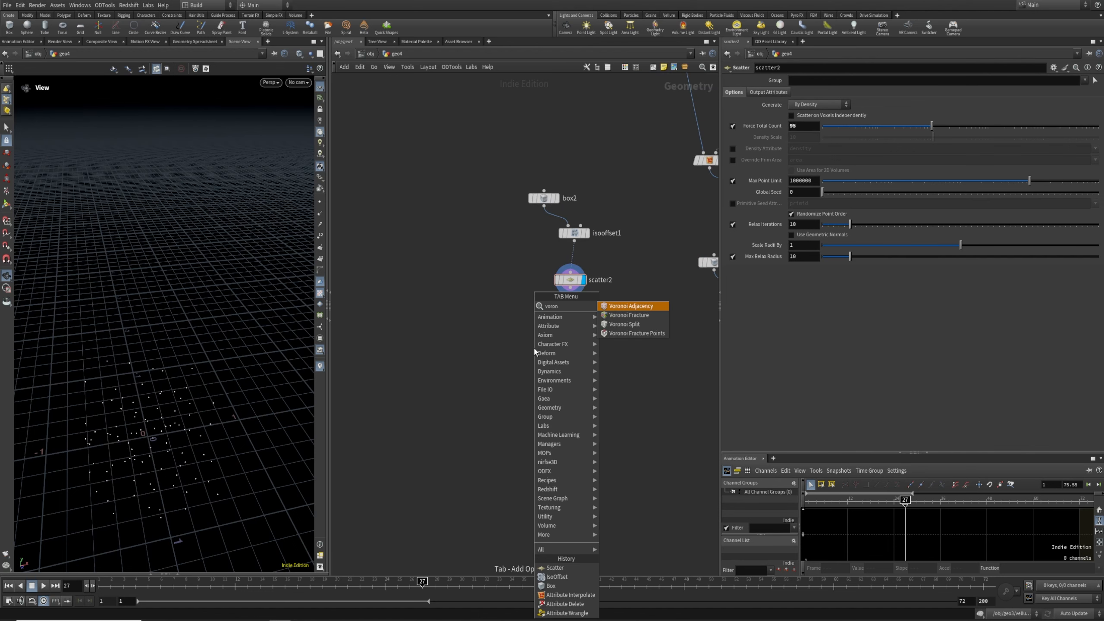
{"action": "key", "text": "Down"}
{"action": "key", "text": "Return"}
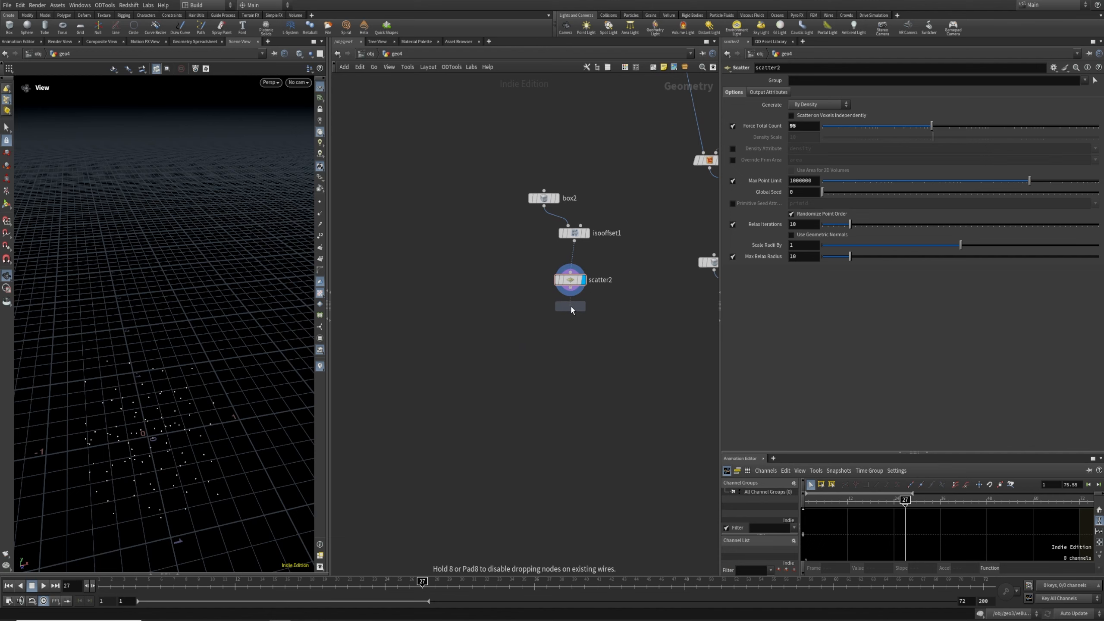
{"action": "left_click", "coordinate": [550, 313]}
{"action": "left_click_drag", "start_coordinate": [544, 206], "coordinate": [545, 306]}
{"action": "left_click_drag", "start_coordinate": [570, 288], "coordinate": [558, 305]}
{"action": "left_click", "coordinate": [564, 314]}
{"action": "middle_click_drag", "start_coordinate": [553, 371], "coordinate": [535, 385]}
Add a For-Each Connected Piece loop with matchsize1 inside, displaying the loop output
{"action": "key", "text": "Tab"}
{"action": "type", "text": "foreach conn"}
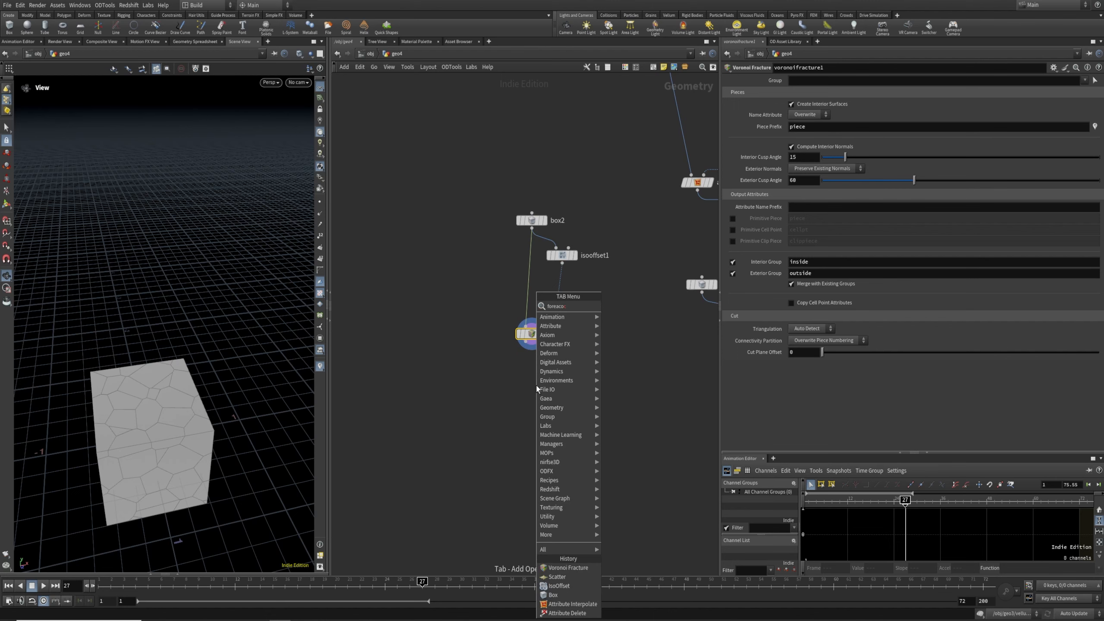
{"action": "key", "text": "Return"}
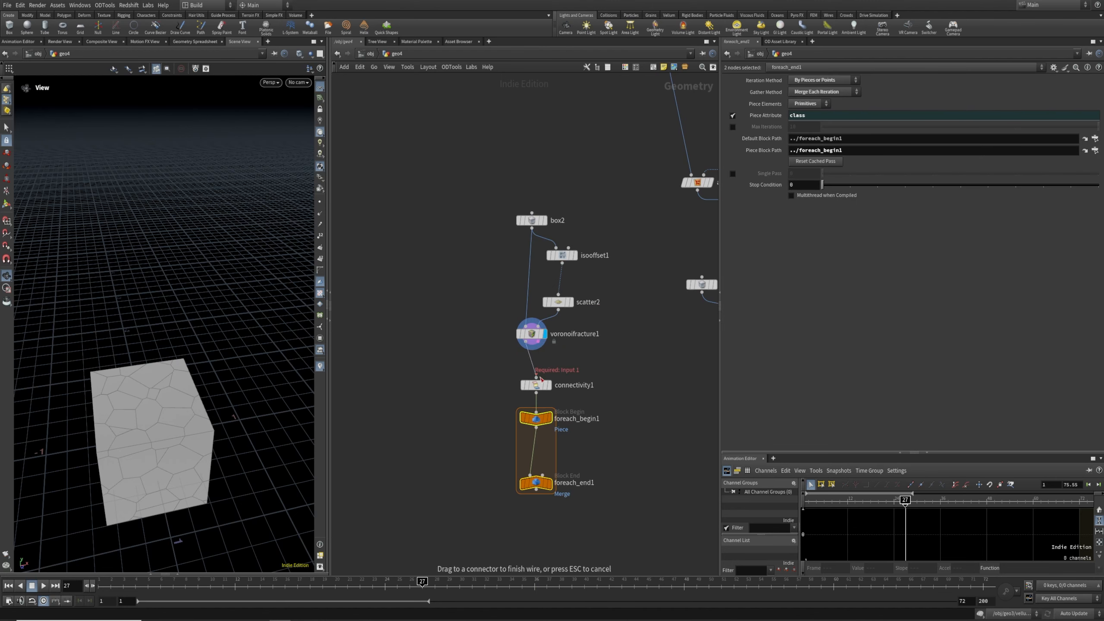
{"action": "middle_click_drag", "start_coordinate": [458, 454], "coordinate": [448, 414]}
{"action": "key", "text": "Tab"}
{"action": "type", "text": "ms"}
{"action": "key", "text": "Return"}
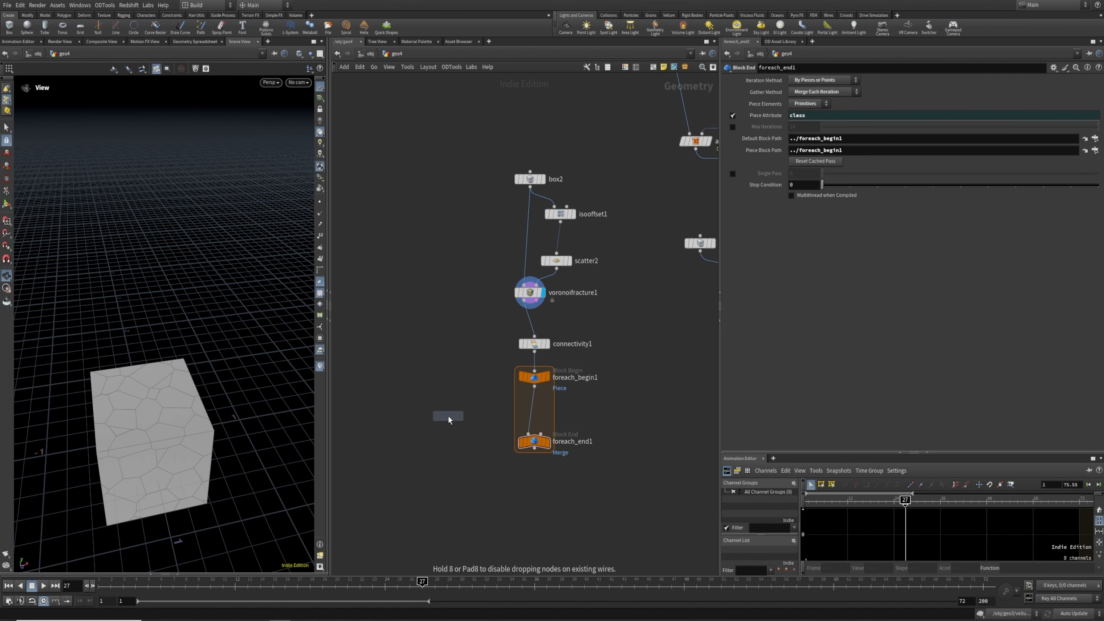
{"action": "left_click", "coordinate": [448, 415]}
{"action": "left_click_drag", "start_coordinate": [448, 414], "coordinate": [531, 413]}
{"action": "left_click", "coordinate": [547, 443]}
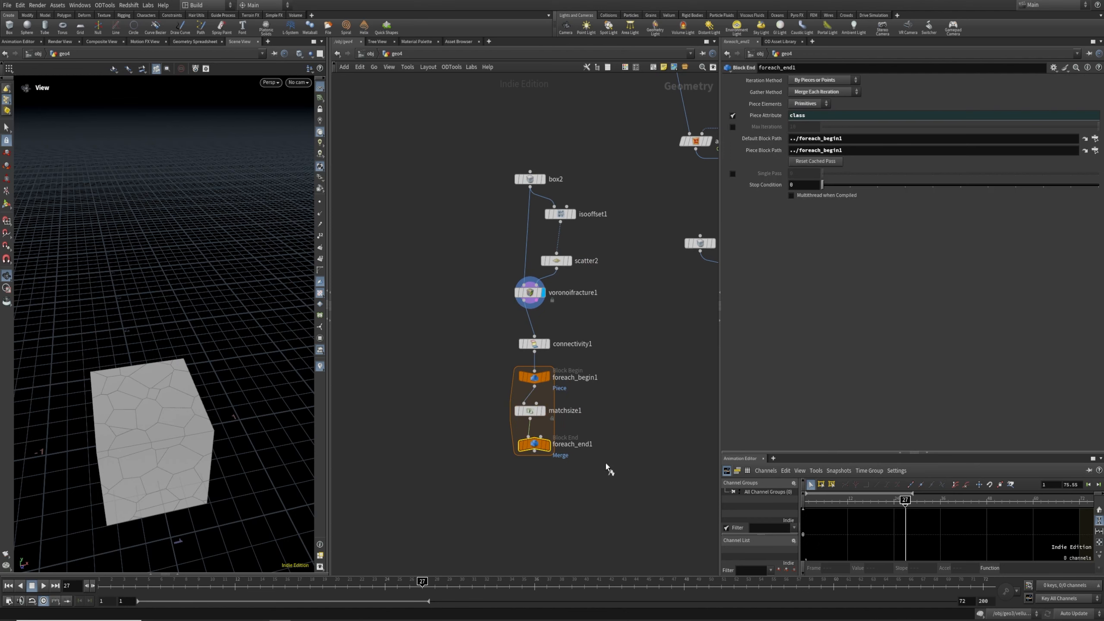
Display connectivity1 and colour the cube's pieces by the class attribute
{"action": "scroll", "coordinate": [173, 448], "scroll_direction": "up", "scroll_amount": 1}
{"action": "middle_click_drag", "start_coordinate": [625, 444], "coordinate": [492, 475]}
{"action": "left_click_drag", "start_coordinate": [653, 330], "coordinate": [653, 464]}
{"action": "middle_click_drag", "start_coordinate": [509, 431], "coordinate": [618, 366]}
{"action": "left_click", "coordinate": [471, 309]}
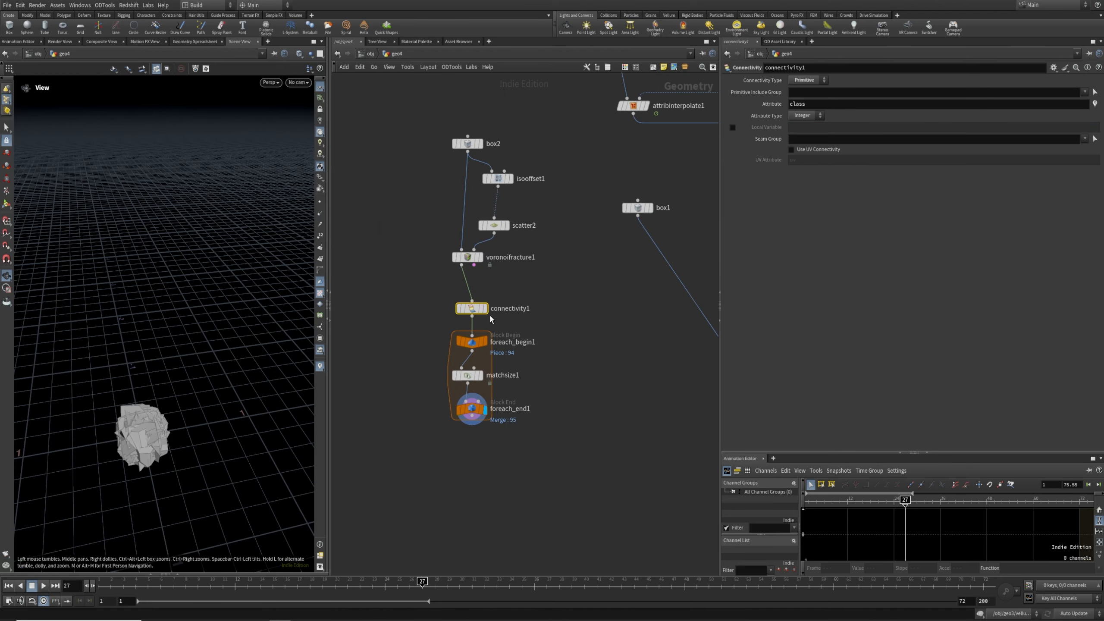
{"action": "left_click", "coordinate": [485, 309]}
{"action": "middle_click", "coordinate": [474, 309]}
{"action": "left_click", "coordinate": [260, 241]}
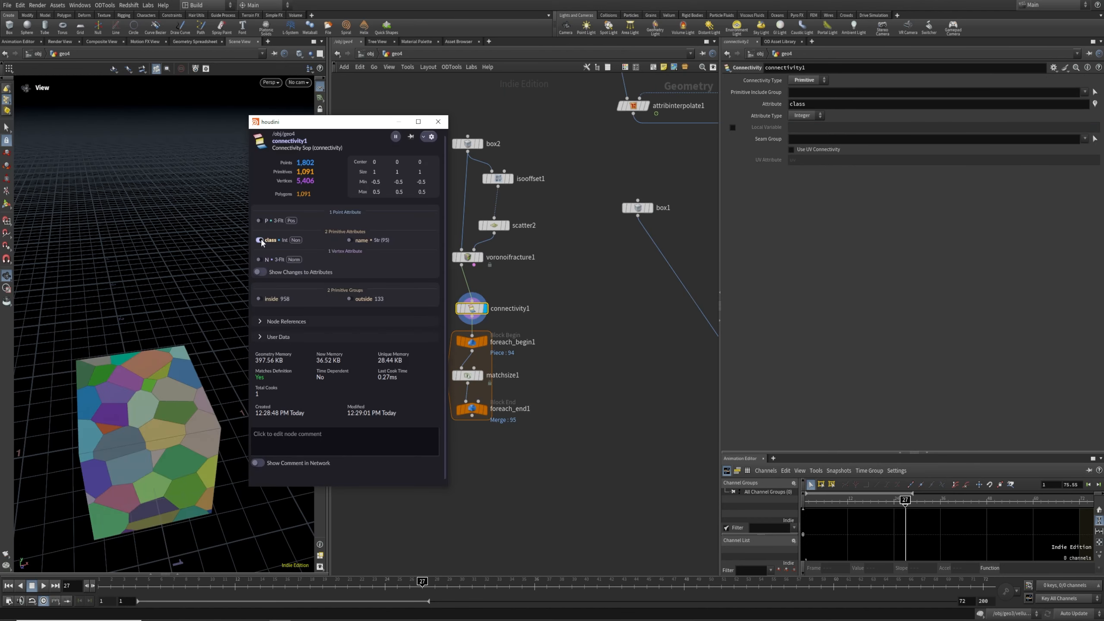
Add an Attribute Promote node (atp) below foreach_end1 and display it
{"action": "left_click", "coordinate": [582, 405]}
{"action": "middle_click_drag", "start_coordinate": [596, 390], "coordinate": [573, 407]}
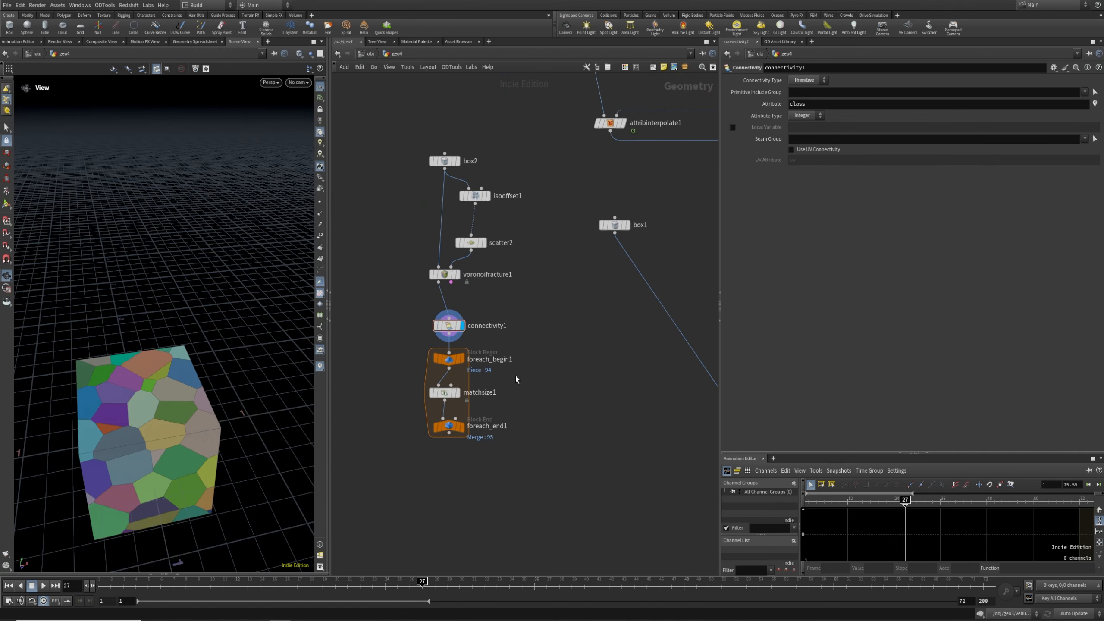
{"action": "middle_click_drag", "start_coordinate": [484, 452], "coordinate": [490, 407]}
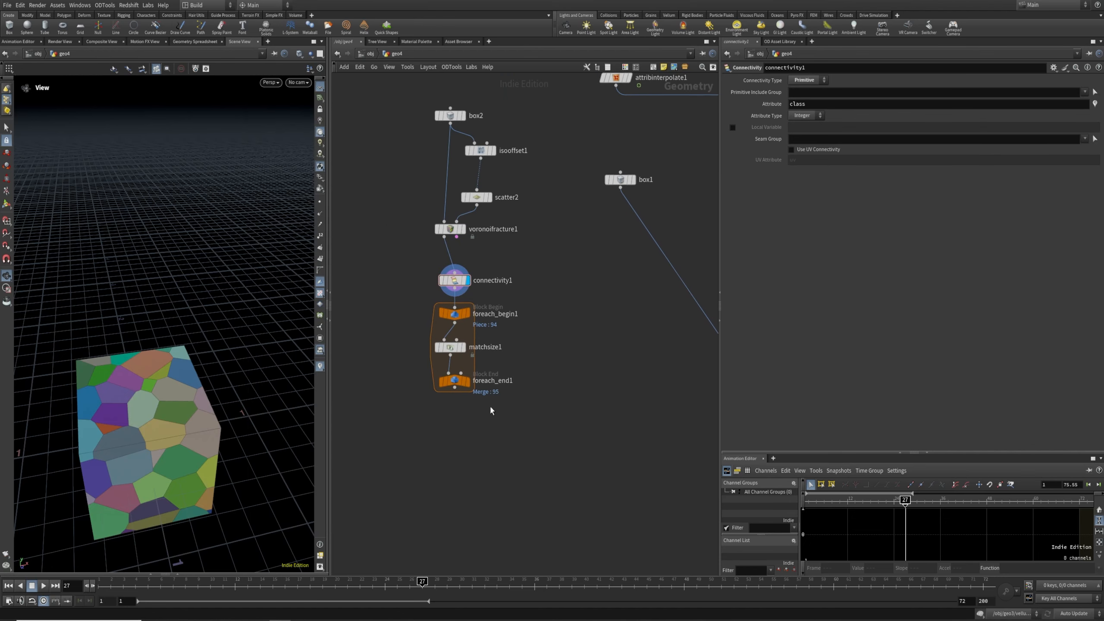
{"action": "left_click", "coordinate": [458, 425]}
{"action": "type", "text": "atp"}
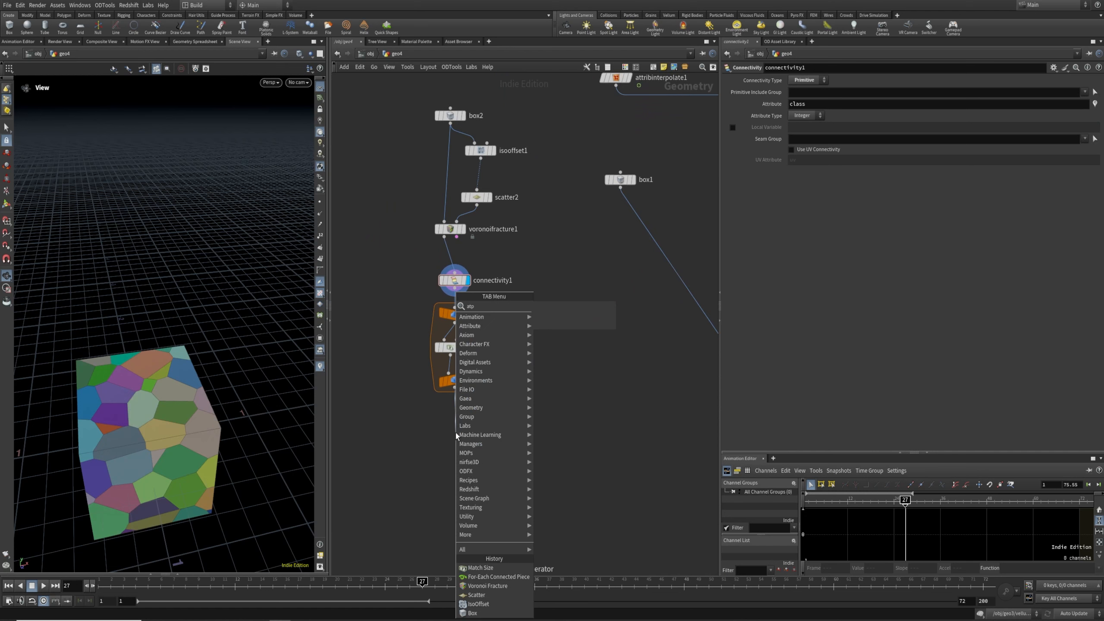
{"action": "key", "text": "Return"}
{"action": "left_click", "coordinate": [456, 436]}
{"action": "left_click", "coordinate": [468, 432]}
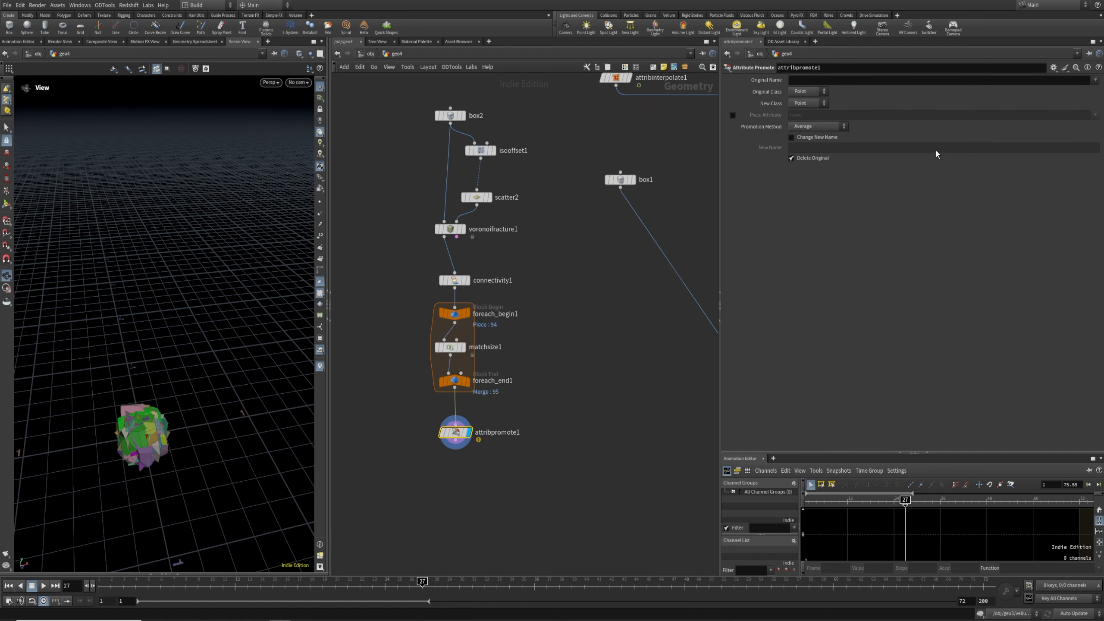
Promote the class attribute from Primitive to Point class on attribpromote1
{"action": "left_click", "coordinate": [732, 116]}
{"action": "left_click_drag", "start_coordinate": [812, 116], "coordinate": [638, 135]}
{"action": "type", "text": "class"}
{"action": "key", "text": "Return"}
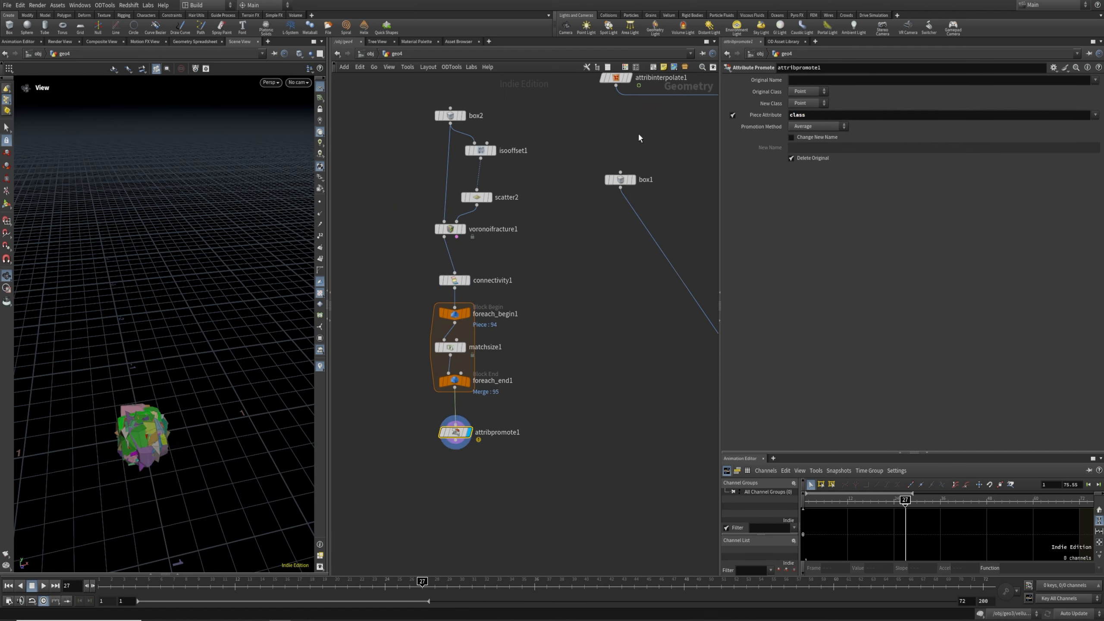
{"action": "left_click", "coordinate": [732, 115]}
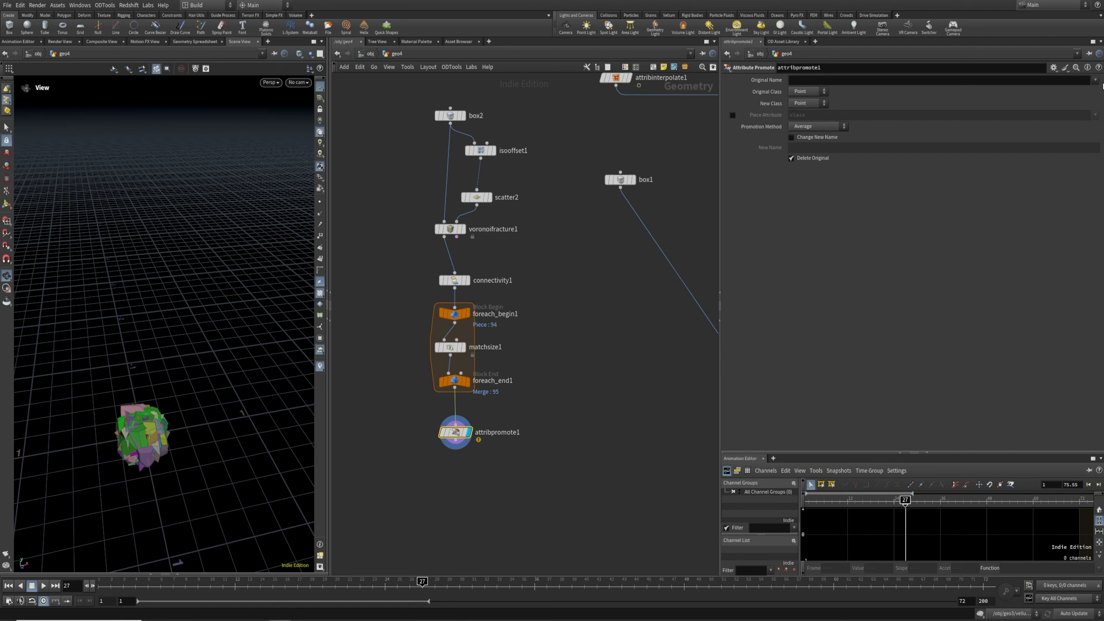
{"action": "left_click", "coordinate": [822, 91]}
{"action": "left_click", "coordinate": [804, 112]}
{"action": "left_click", "coordinate": [811, 78]}
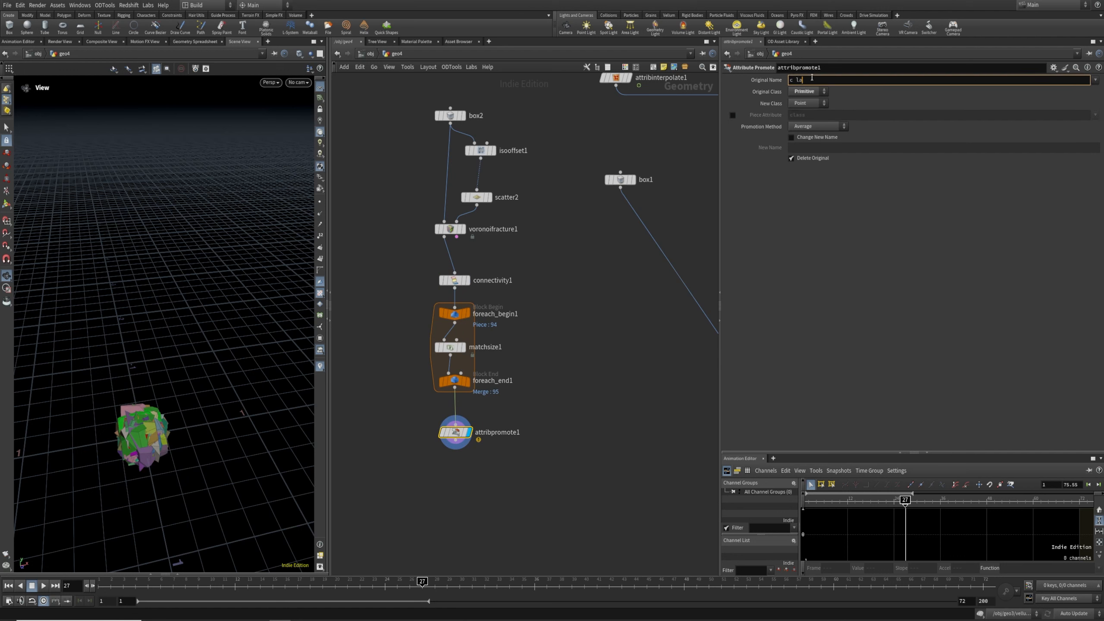
{"action": "type", "text": "class"}
{"action": "key", "text": "Return"}
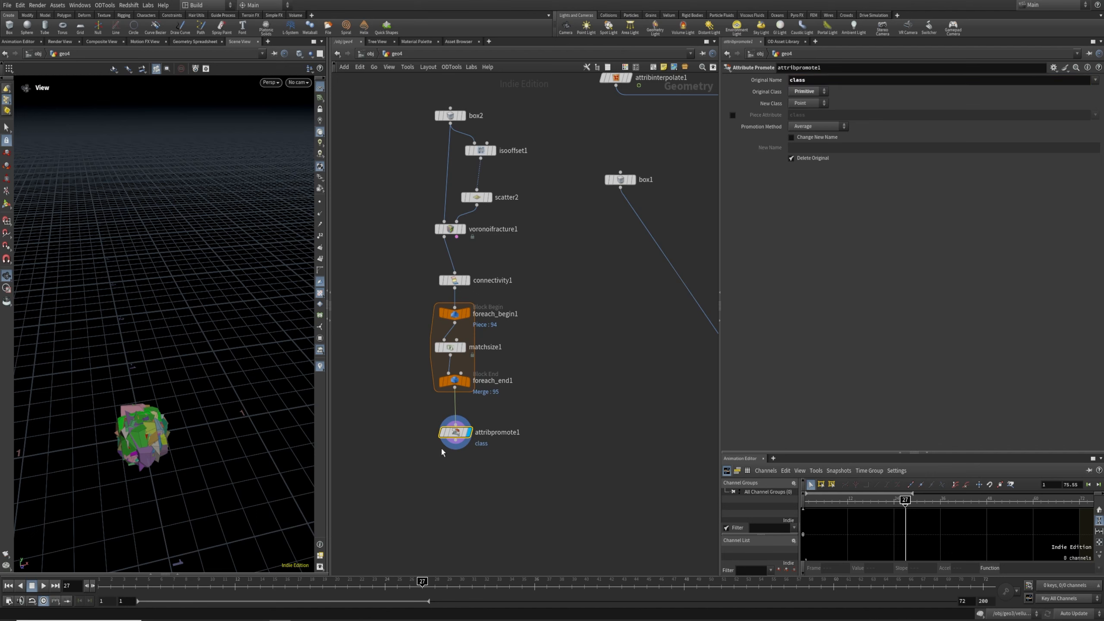
{"action": "middle_click", "coordinate": [457, 433]}
Add an Attribute Adjust Integer node beside attribwrangle1
{"action": "middle_click_drag", "start_coordinate": [620, 504], "coordinate": [505, 473]}
{"action": "scroll", "coordinate": [505, 473], "scroll_direction": "down", "scroll_amount": 3}
{"action": "left_click", "coordinate": [574, 272]}
{"action": "left_click", "coordinate": [582, 272]}
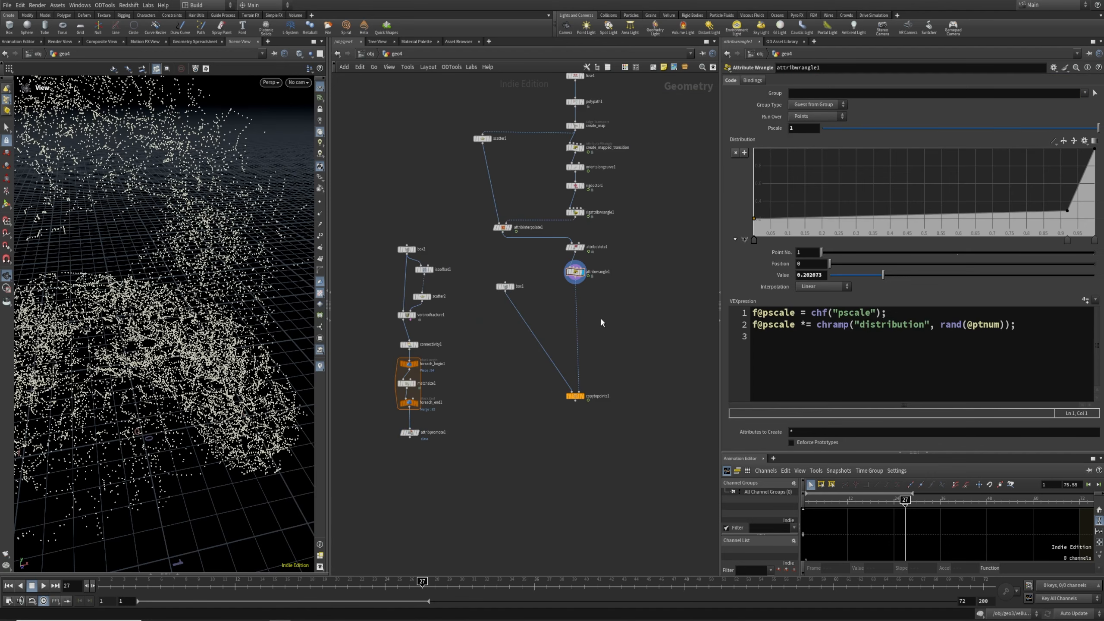
{"action": "key", "text": "Tab"}
{"action": "type", "text": "ata"}
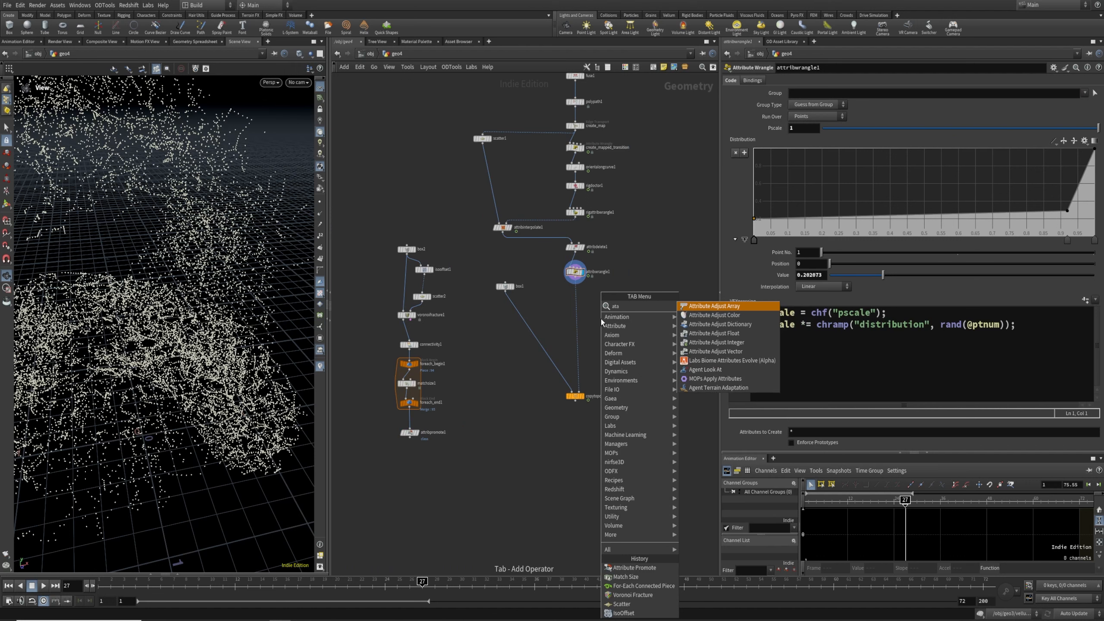
{"action": "key", "text": "Down"}
{"action": "key", "text": "Down"}
{"action": "key", "text": "Down"}
{"action": "key", "text": "Down"}
{"action": "key", "text": "Return"}
{"action": "left_click", "coordinate": [600, 319]}
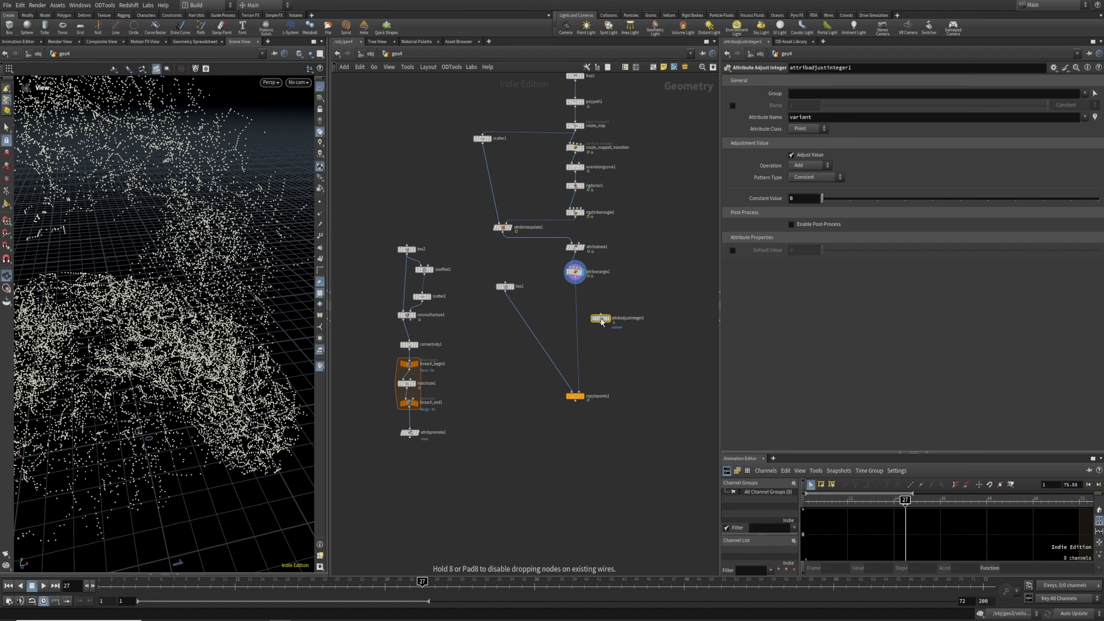
Make attribadjustinteger1 act on the class attribute with a Random pattern type
{"action": "left_click_drag", "start_coordinate": [822, 118], "coordinate": [679, 140]}
{"action": "type", "text": "class"}
{"action": "key", "text": "Return"}
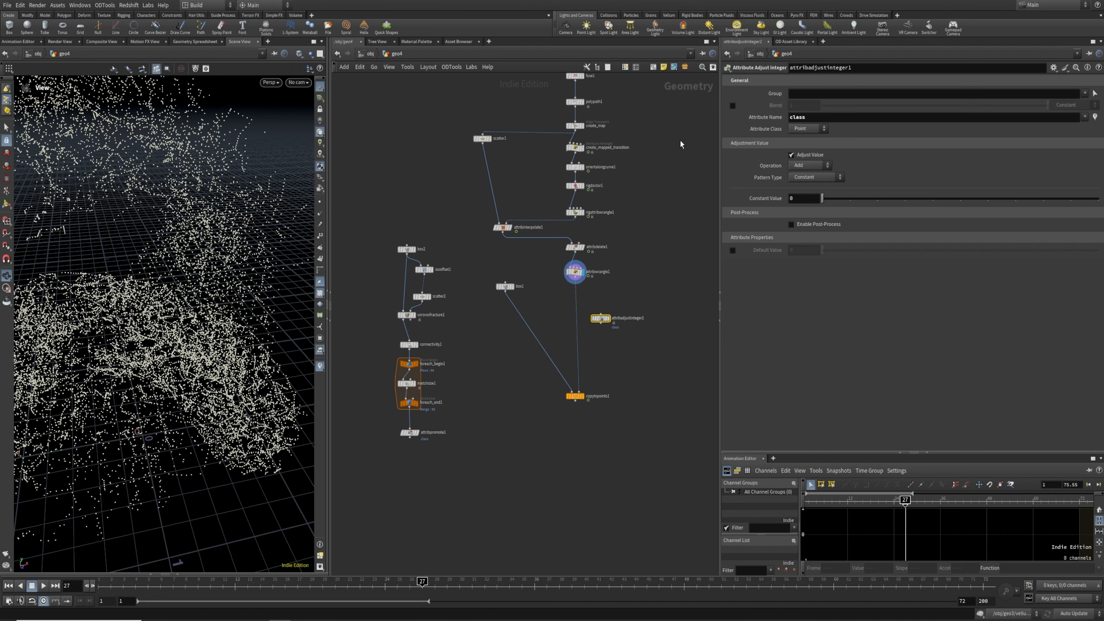
{"action": "left_click", "coordinate": [806, 176]}
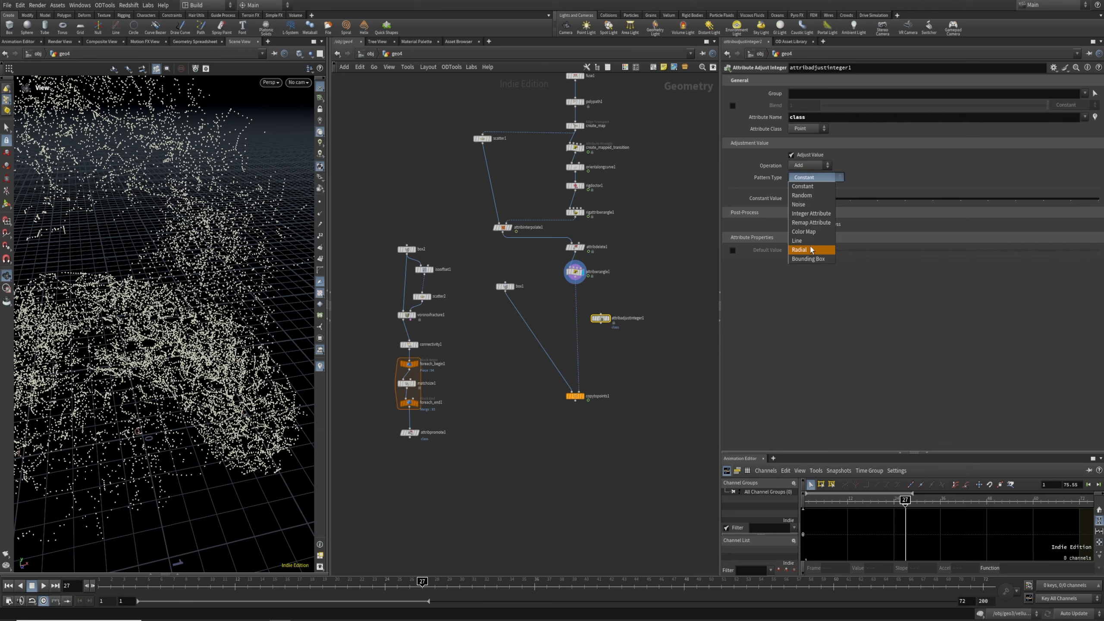
{"action": "left_click", "coordinate": [808, 195]}
Open and enlarge the Geometry Spreadsheet to inspect attribpromote1's attributes
{"action": "scroll", "coordinate": [626, 341], "scroll_direction": "up", "scroll_amount": 3}
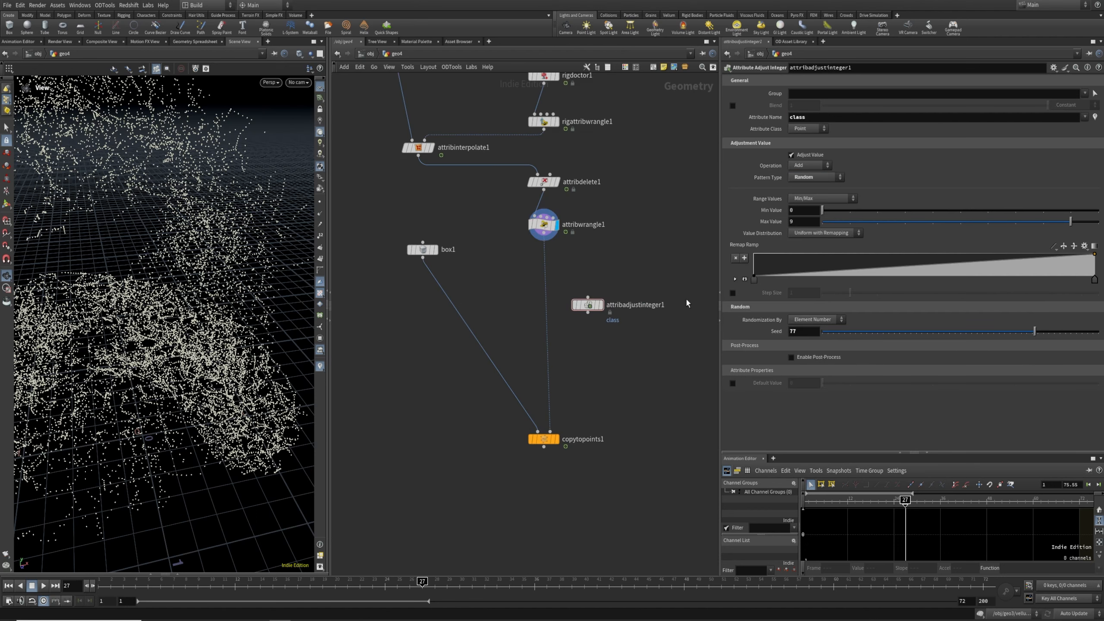
{"action": "scroll", "coordinate": [483, 383], "scroll_direction": "down", "scroll_amount": 1}
{"action": "middle_click_drag", "start_coordinate": [469, 387], "coordinate": [682, 277]}
{"action": "middle_click", "coordinate": [514, 372]}
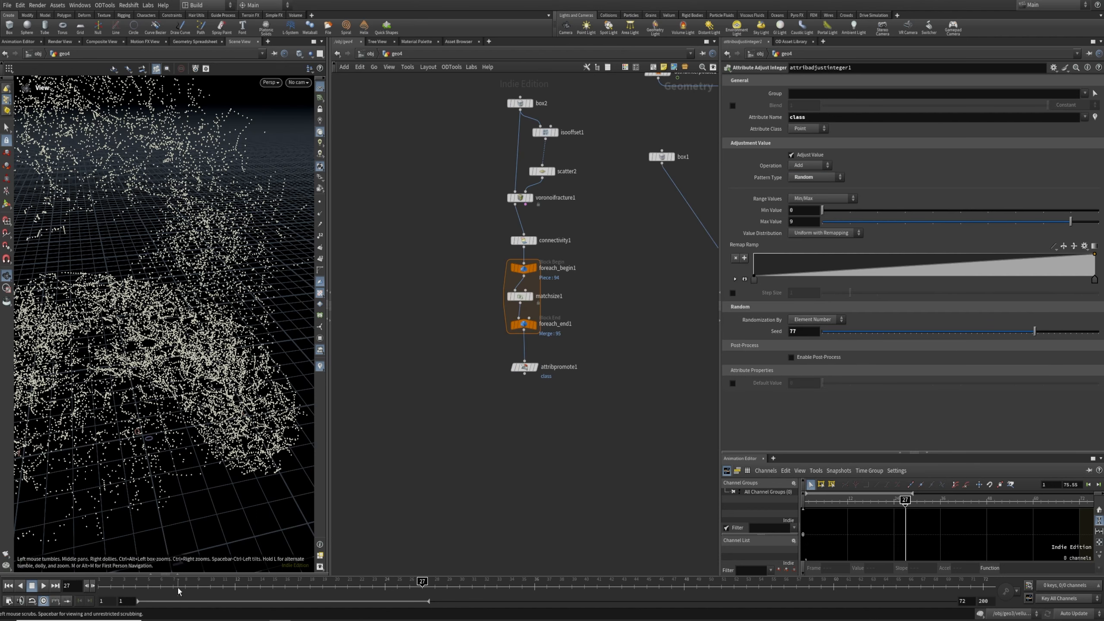
{"action": "left_click", "coordinate": [191, 574]}
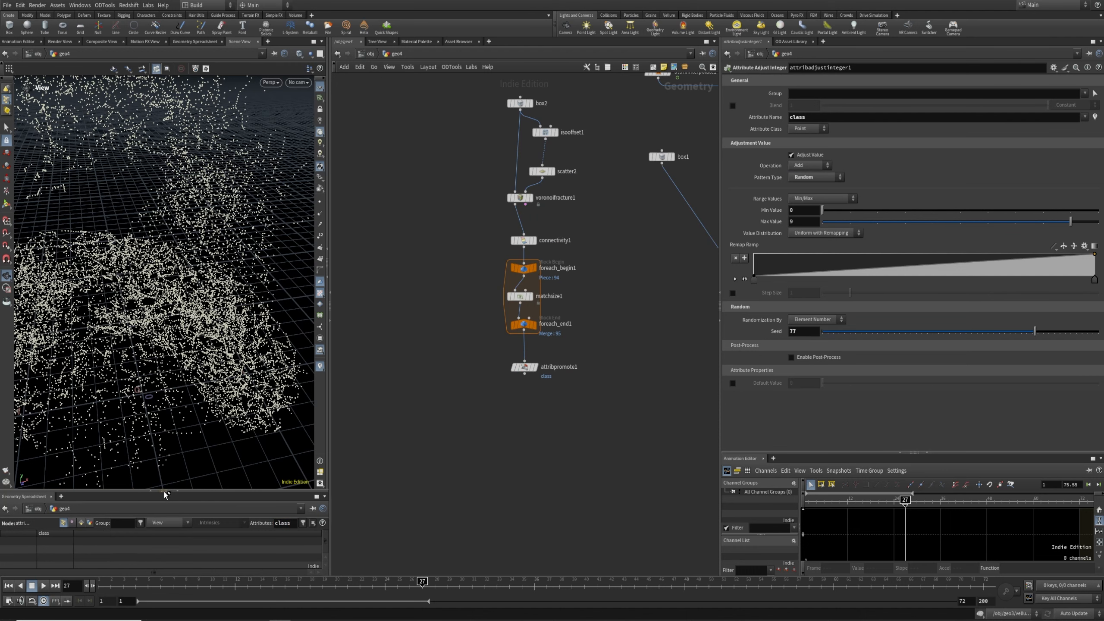
{"action": "left_click_drag", "start_coordinate": [165, 491], "coordinate": [339, 424]}
{"action": "left_click", "coordinate": [536, 367]}
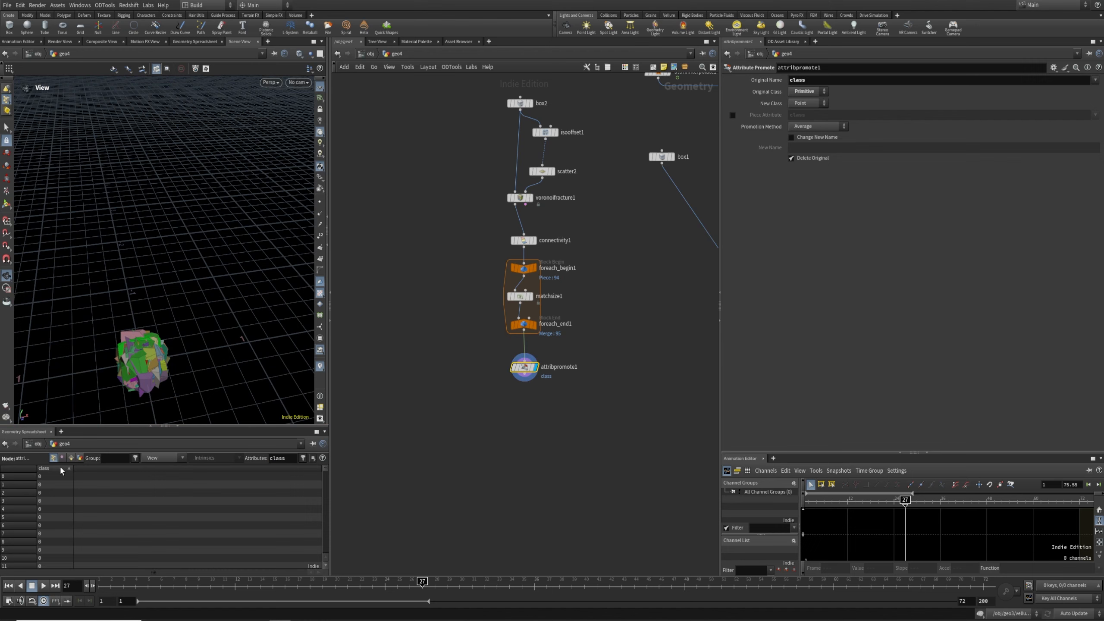
Set the maximum class value to 93 and insert attribadjustinteger1 before copytopoints1
{"action": "scroll", "coordinate": [607, 436], "scroll_direction": "down", "scroll_amount": 2}
{"action": "middle_click_drag", "start_coordinate": [606, 435], "coordinate": [448, 482]}
{"action": "scroll", "coordinate": [567, 351], "scroll_direction": "up", "scroll_amount": 4}
{"action": "left_click", "coordinate": [595, 288]}
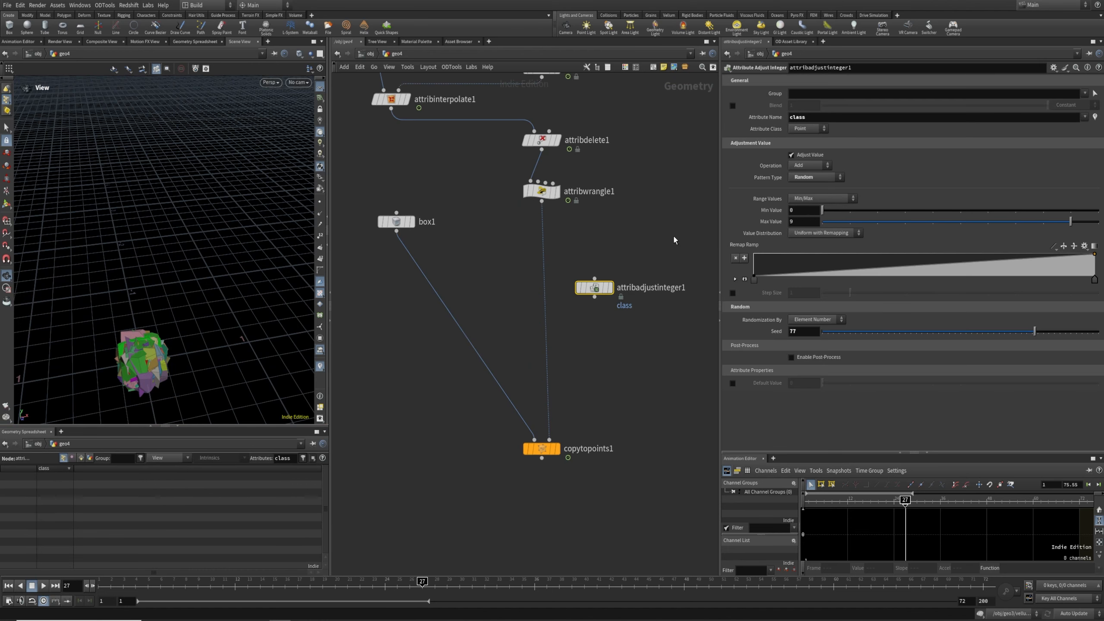
{"action": "type", "text": "93"}
{"action": "key", "text": "Return"}
{"action": "left_click_drag", "start_coordinate": [594, 288], "coordinate": [542, 296]}
{"action": "middle_click_drag", "start_coordinate": [603, 397], "coordinate": [659, 354]}
{"action": "left_click", "coordinate": [608, 405]}
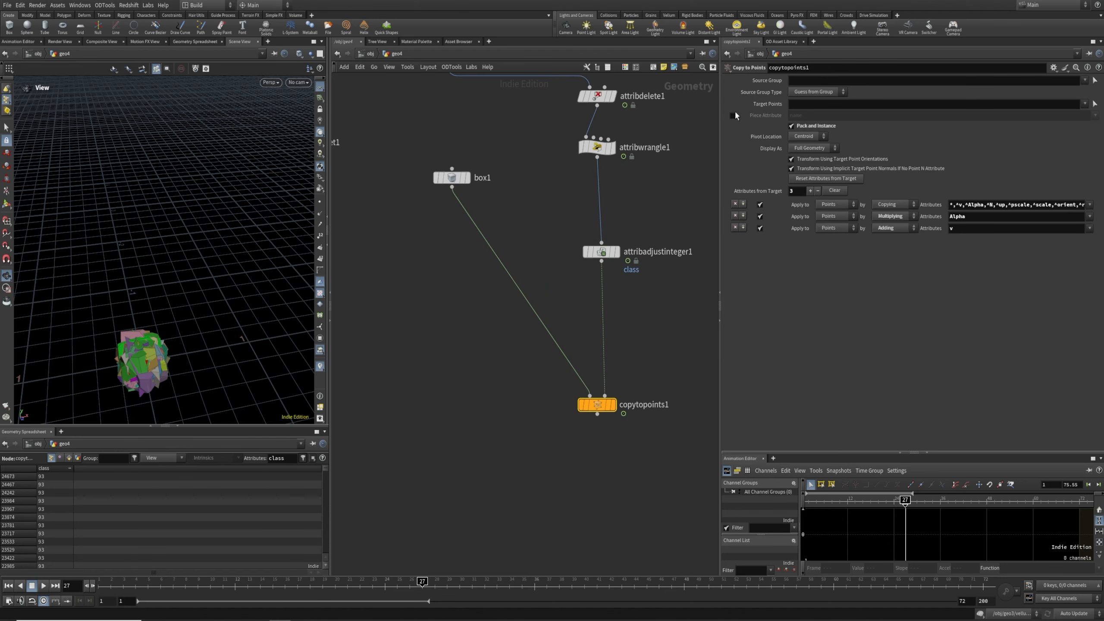
Enable Piece Attribute on copytopoints1 and set it to class
{"action": "left_click", "coordinate": [732, 116]}
{"action": "type", "text": "class"}
{"action": "key", "text": "Return"}
Wire attribpromote1's rock pieces into copytopoints1's first input and display the result
{"action": "scroll", "coordinate": [404, 415], "scroll_direction": "down", "scroll_amount": 4}
{"action": "middle_click_drag", "start_coordinate": [424, 409], "coordinate": [534, 413]}
{"action": "left_click_drag", "start_coordinate": [441, 459], "coordinate": [625, 440]}
{"action": "left_click", "coordinate": [614, 414]}
{"action": "left_click", "coordinate": [609, 344]}
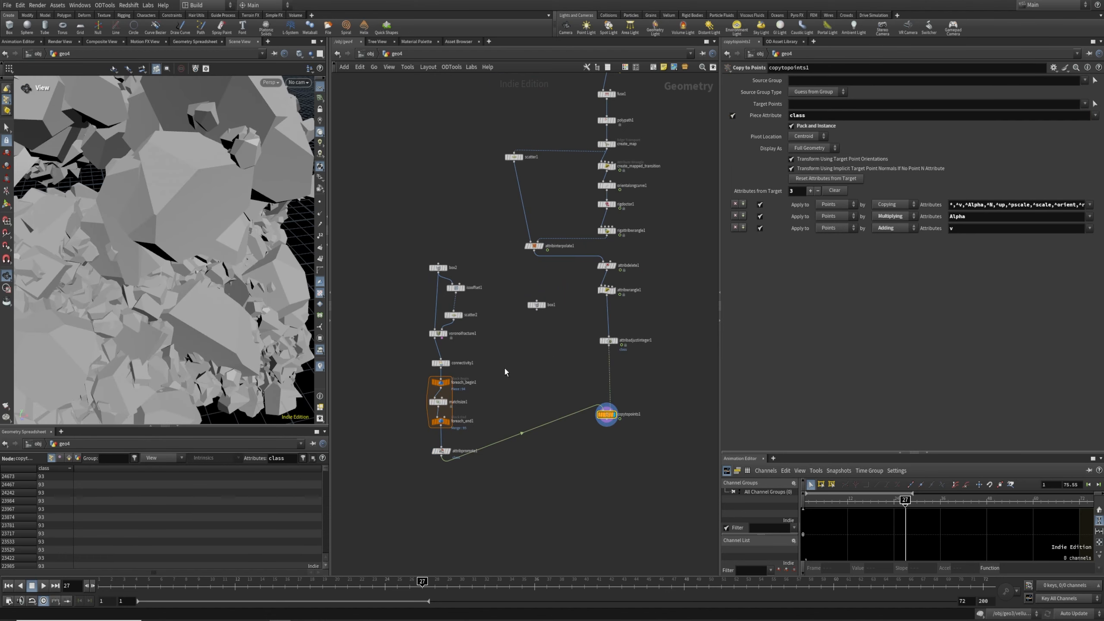
{"action": "scroll", "coordinate": [174, 272], "scroll_direction": "down", "scroll_amount": 8}
{"action": "scroll", "coordinate": [174, 272], "scroll_direction": "up", "scroll_amount": 8}
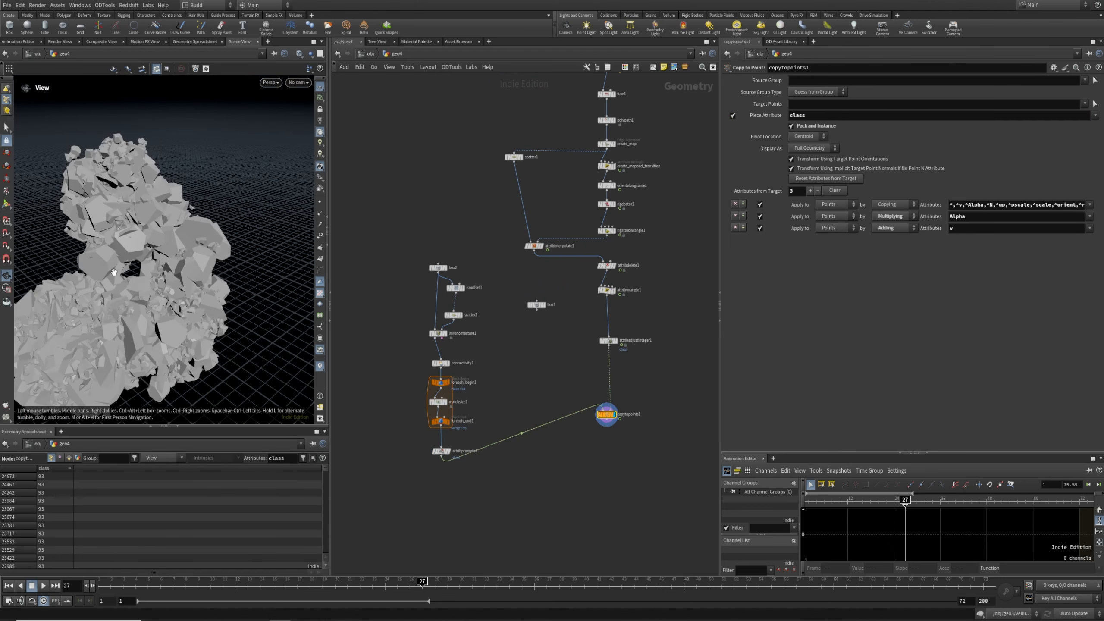
{"action": "left_click", "coordinate": [606, 290]}
{"action": "double_click", "coordinate": [628, 290]}
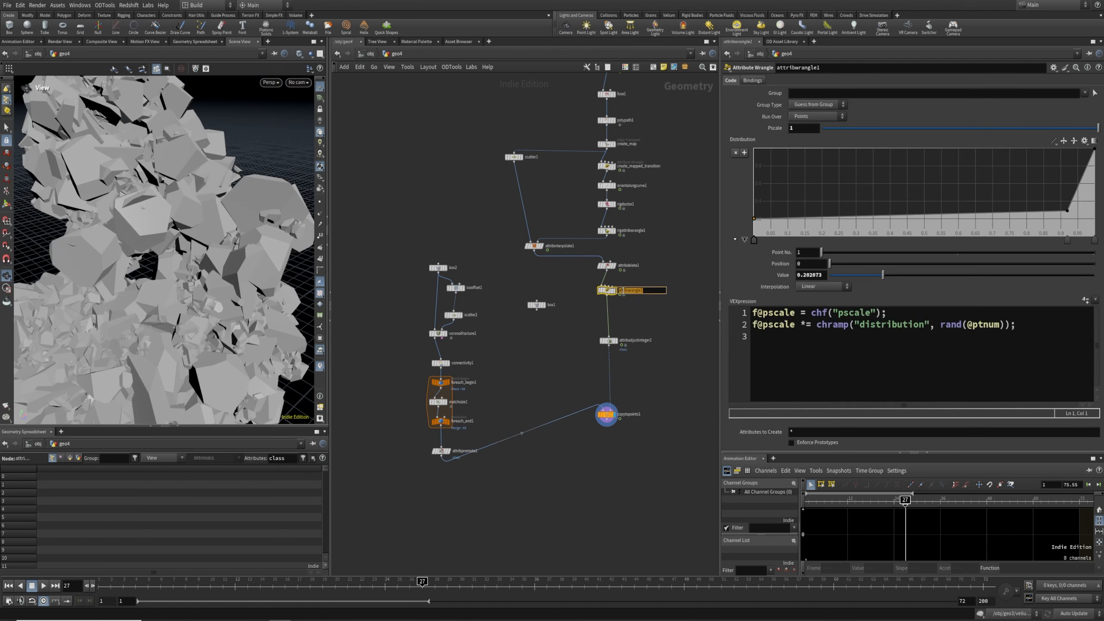
Rename attribwrangle1 to pscale
{"action": "type", "text": "pscale"}
{"action": "key", "text": "Return"}
{"action": "scroll", "coordinate": [630, 278], "scroll_direction": "up", "scroll_amount": 6}
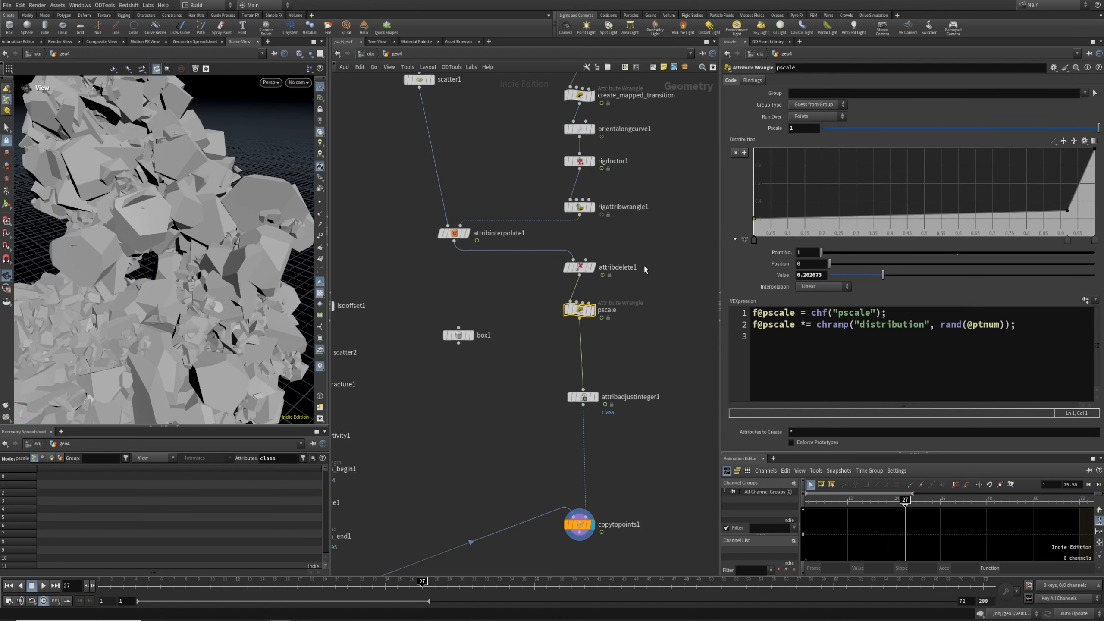
Lower Pscale to 0.278 and raise the Distribution ramp points to about 0.49 and 0.54
{"action": "left_click_drag", "start_coordinate": [1097, 128], "coordinate": [955, 142]}
{"action": "left_click_drag", "start_coordinate": [1067, 211], "coordinate": [1007, 222]}
{"action": "left_click_drag", "start_coordinate": [163, 313], "coordinate": [239, 322]}
{"action": "left_click_drag", "start_coordinate": [912, 135], "coordinate": [899, 131]}
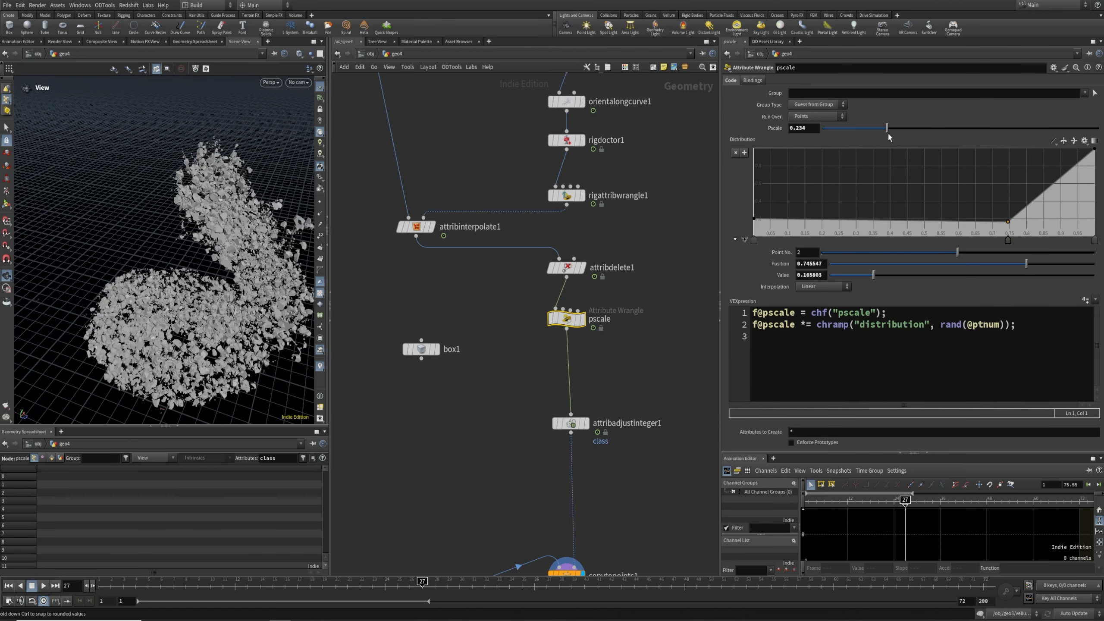
{"action": "left_click_drag", "start_coordinate": [754, 219], "coordinate": [750, 192]}
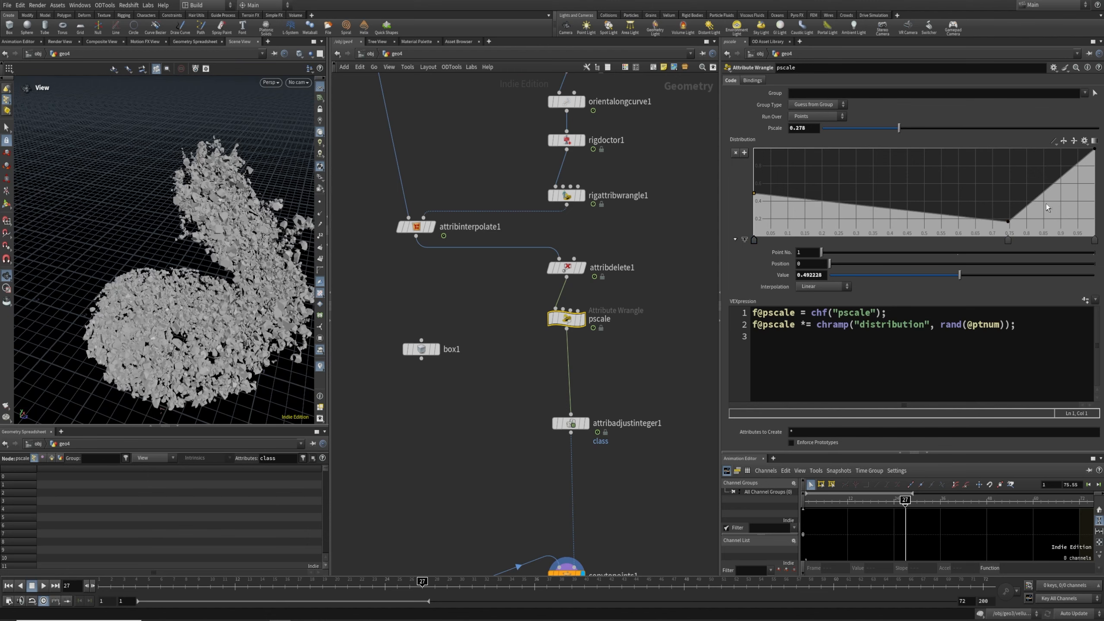
{"action": "left_click_drag", "start_coordinate": [1007, 223], "coordinate": [1014, 189]}
{"action": "scroll", "coordinate": [222, 285], "scroll_direction": "up", "scroll_amount": 5}
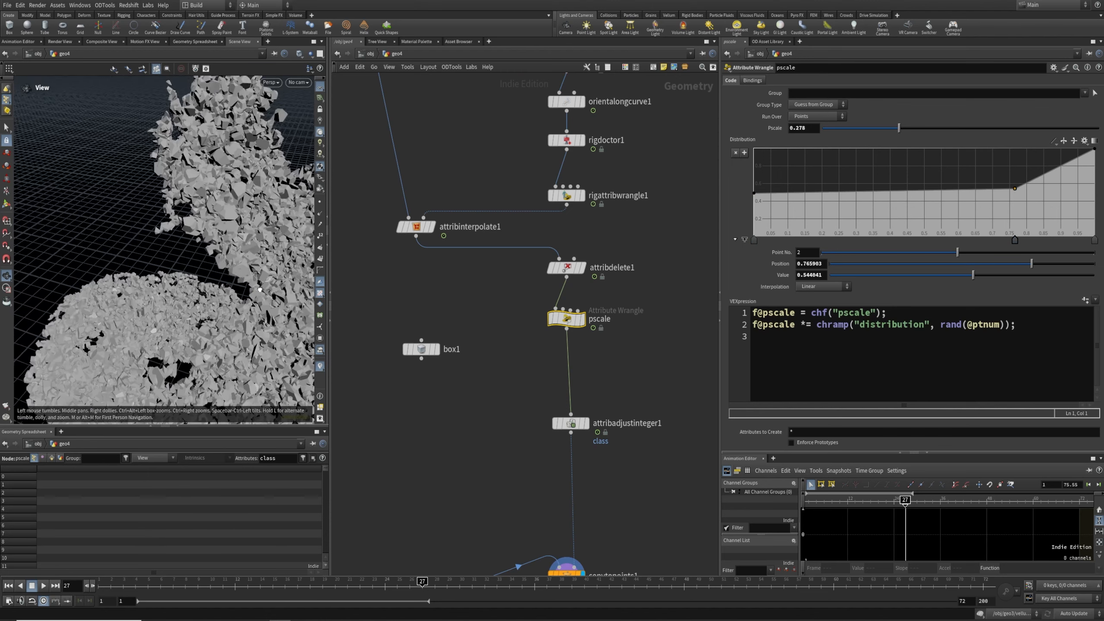
{"action": "mouse_move", "coordinate": [222, 284]}
{"action": "left_mouse_down"}
{"action": "mouse_move", "coordinate": [209, 330]}
{"action": "mouse_move", "coordinate": [196, 256]}
{"action": "mouse_move", "coordinate": [211, 287]}
{"action": "left_mouse_up"}
{"action": "scroll", "coordinate": [614, 312], "scroll_direction": "down", "scroll_amount": 2}
{"action": "middle_click_drag", "start_coordinate": [686, 226], "coordinate": [621, 461]}
{"action": "scroll", "coordinate": [621, 461], "scroll_direction": "down", "scroll_amount": 2}
{"action": "middle_click_drag", "start_coordinate": [593, 307], "coordinate": [579, 436]}
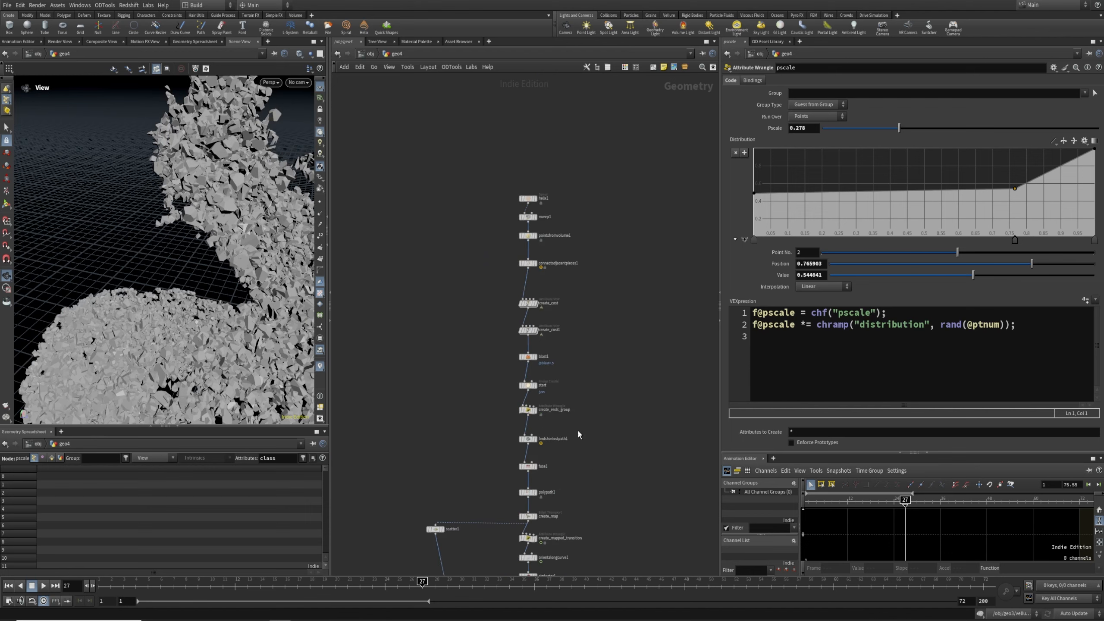
Try pointsfromvolume1 Point Separation 0.15, then set it back to 0.1
{"action": "scroll", "coordinate": [553, 390], "scroll_direction": "up", "scroll_amount": 2}
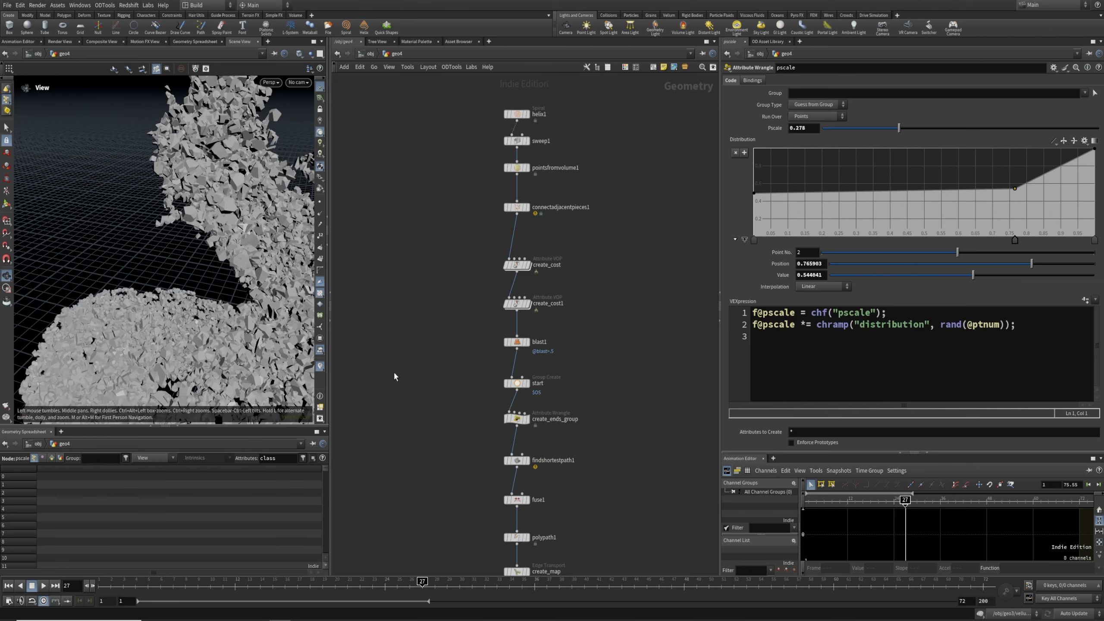
{"action": "middle_click_drag", "start_coordinate": [592, 275], "coordinate": [607, 357]}
{"action": "left_click", "coordinate": [544, 347]}
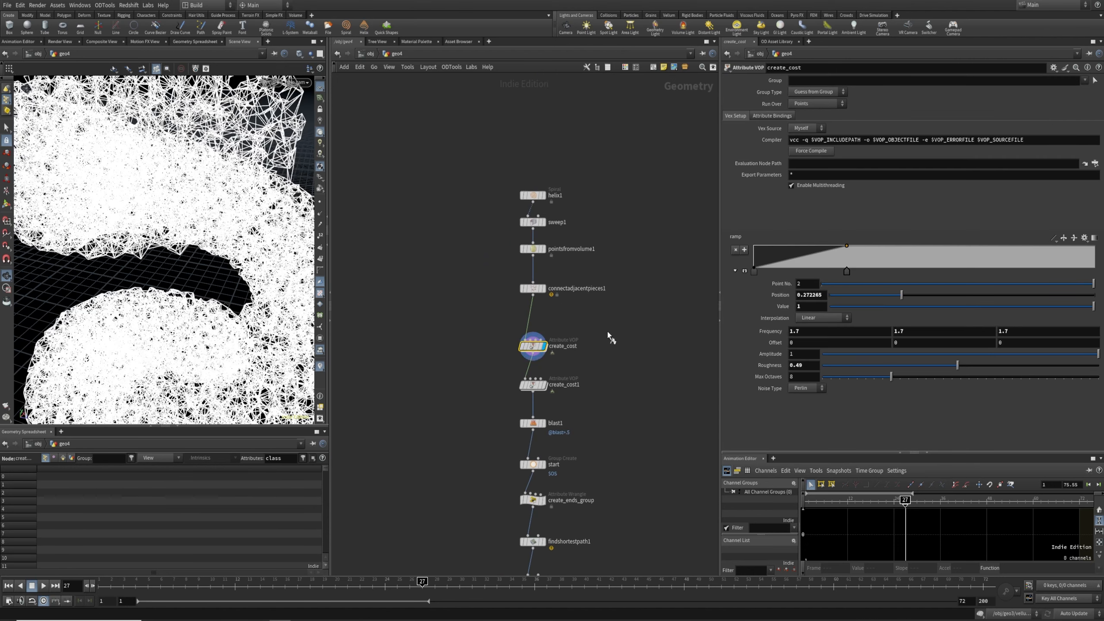
{"action": "left_click", "coordinate": [544, 249]}
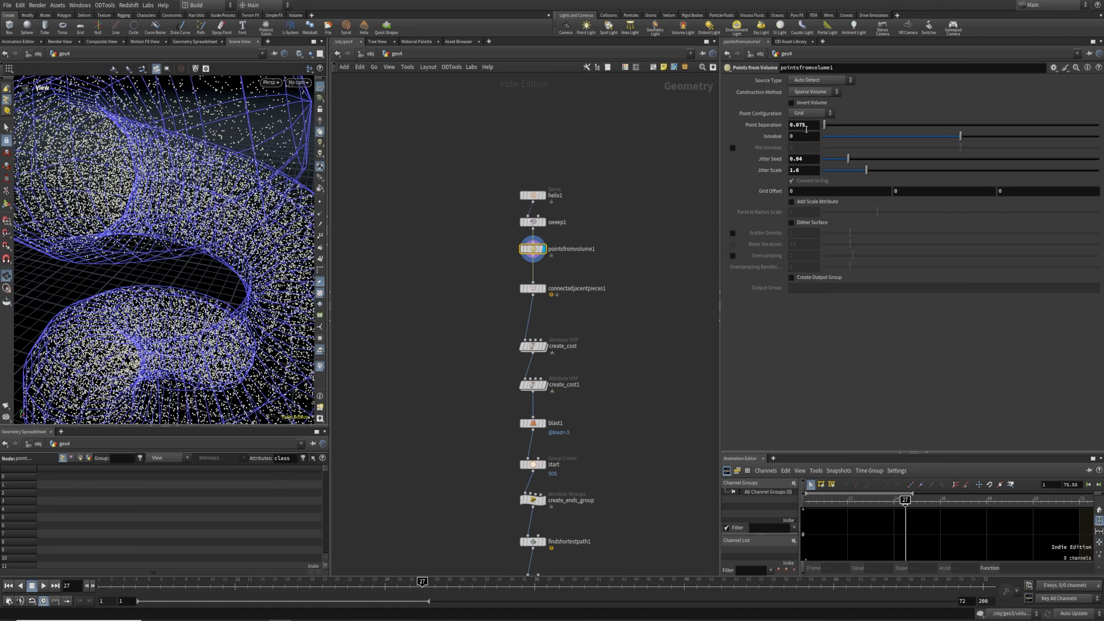
{"action": "type", "text": "5"}
{"action": "key", "text": "Return"}
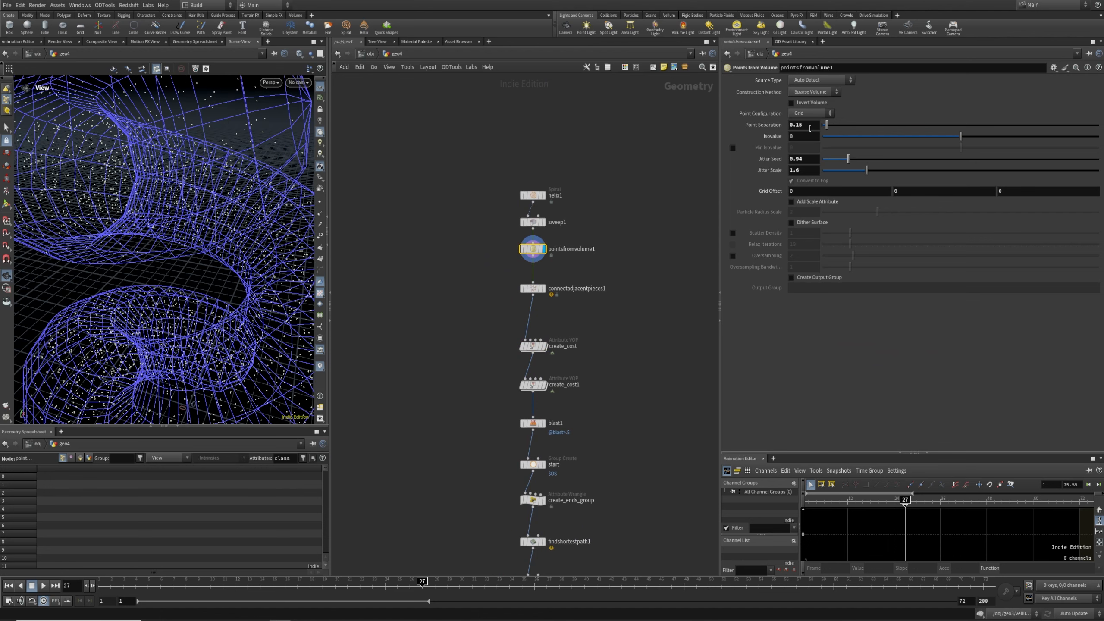
{"action": "key", "text": "Return"}
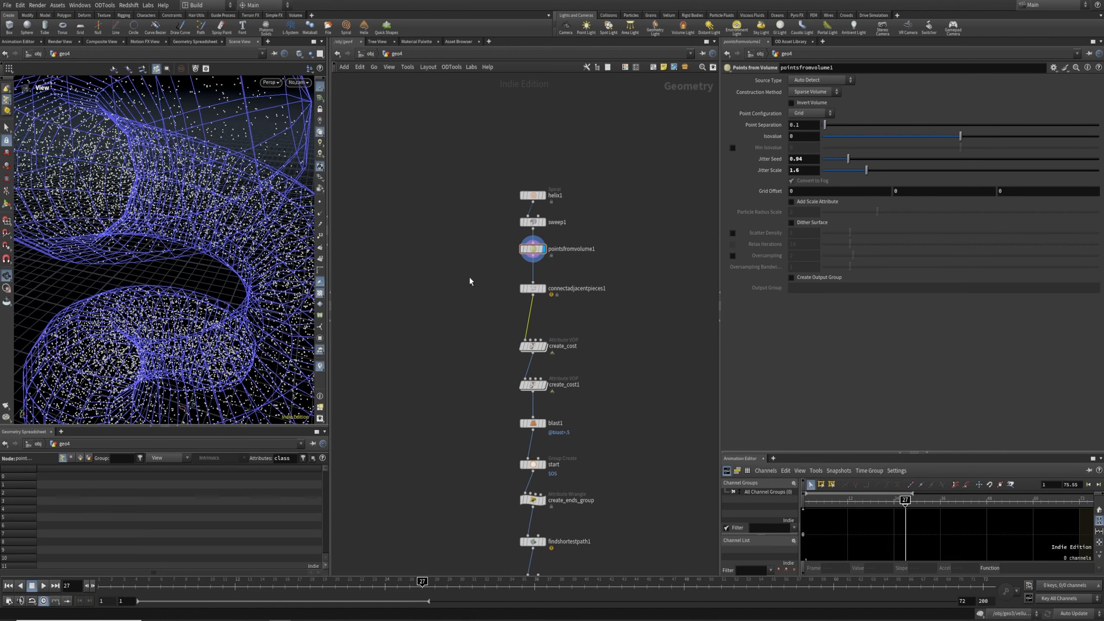
Step the display through connectadjacentpieces1, create_cost, create_cost1 and findshortestpath1
{"action": "left_click", "coordinate": [543, 289]}
{"action": "middle_click_drag", "start_coordinate": [495, 344], "coordinate": [517, 292]}
{"action": "left_click_drag", "start_coordinate": [515, 289], "coordinate": [575, 302]}
{"action": "key", "text": "r"}
{"action": "left_click_drag", "start_coordinate": [502, 321], "coordinate": [582, 337]}
{"action": "key", "text": "r"}
{"action": "middle_click_drag", "start_coordinate": [537, 383], "coordinate": [552, 327]}
{"action": "left_click_drag", "start_coordinate": [531, 448], "coordinate": [611, 426]}
{"action": "key", "text": "r"}
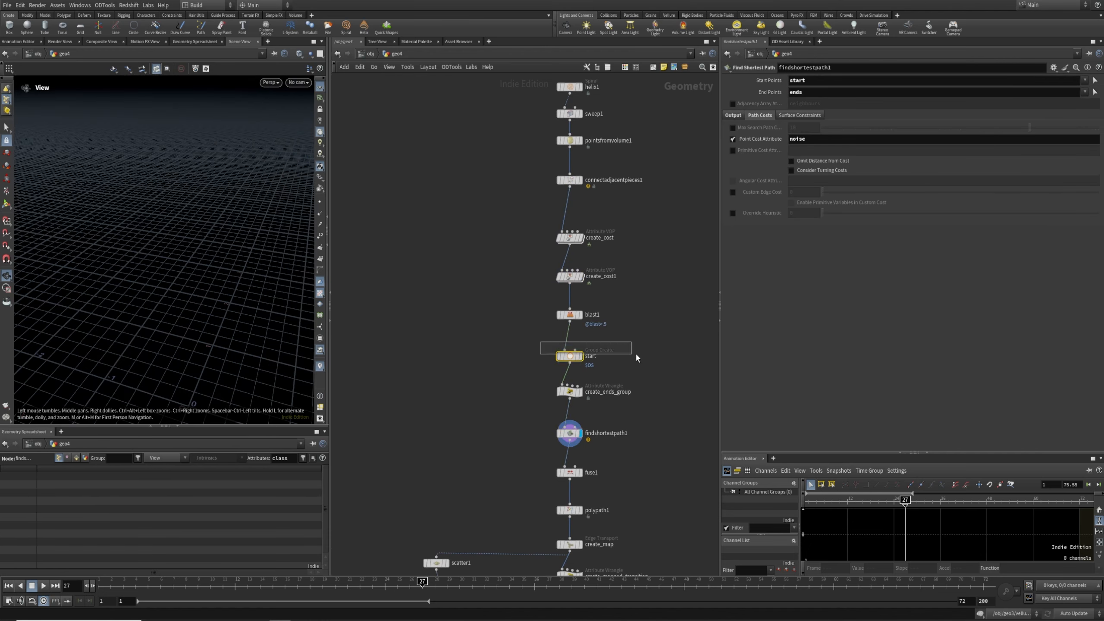
Pick a new Base Group start point (3828) on the mesh for the start node
{"action": "left_click_drag", "start_coordinate": [612, 359], "coordinate": [612, 360]}
{"action": "key", "text": "r"}
{"action": "left_click", "coordinate": [1093, 138]}
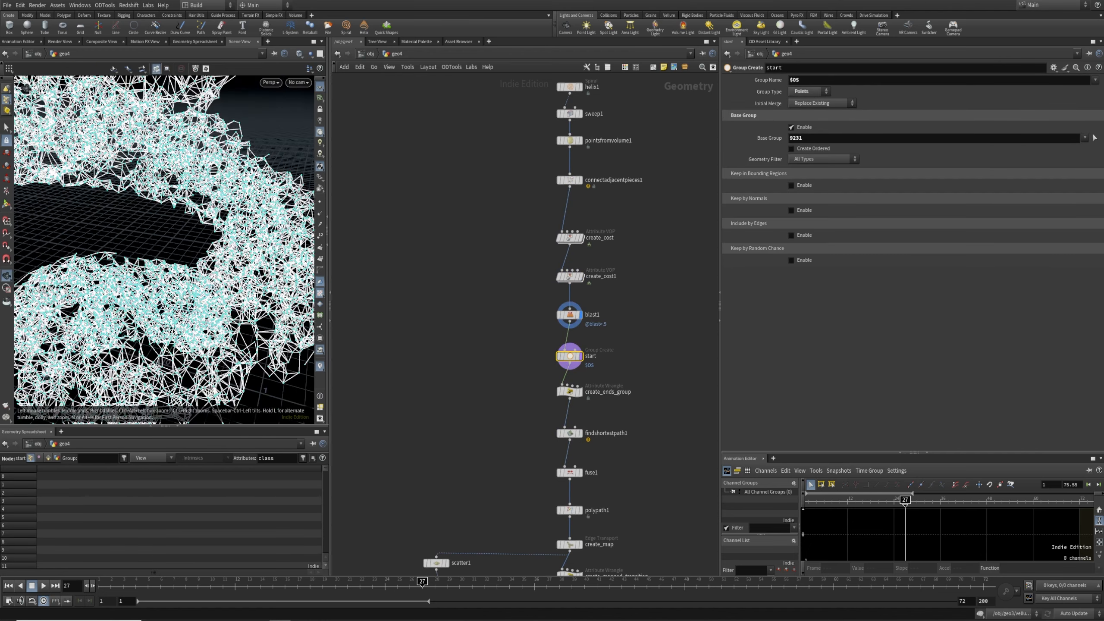
{"action": "left_click_drag", "start_coordinate": [124, 182], "coordinate": [235, 247], "text": "alt"}
{"action": "left_click", "coordinate": [232, 246]}
{"action": "key", "text": "Return"}
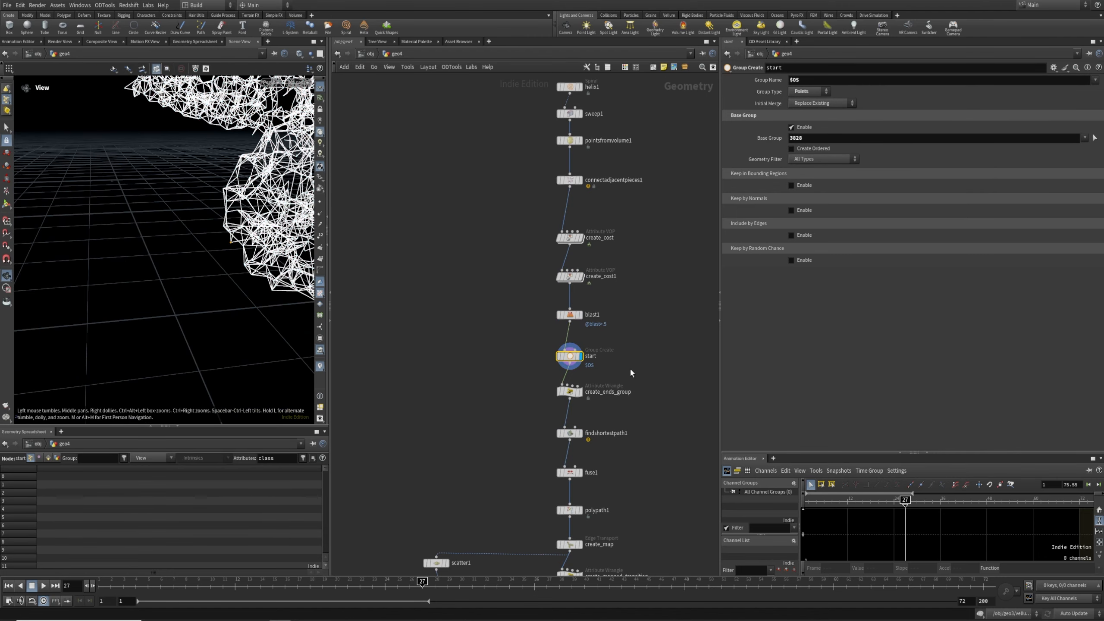
Preview create_ends_group, findshortestpath1, fuse1 and polypath1 in turn
{"action": "left_click_drag", "start_coordinate": [543, 385], "coordinate": [642, 405]}
{"action": "key", "text": "r"}
{"action": "right_click_drag", "start_coordinate": [226, 353], "coordinate": [224, 272]}
{"action": "middle_click_drag", "start_coordinate": [213, 281], "coordinate": [192, 307]}
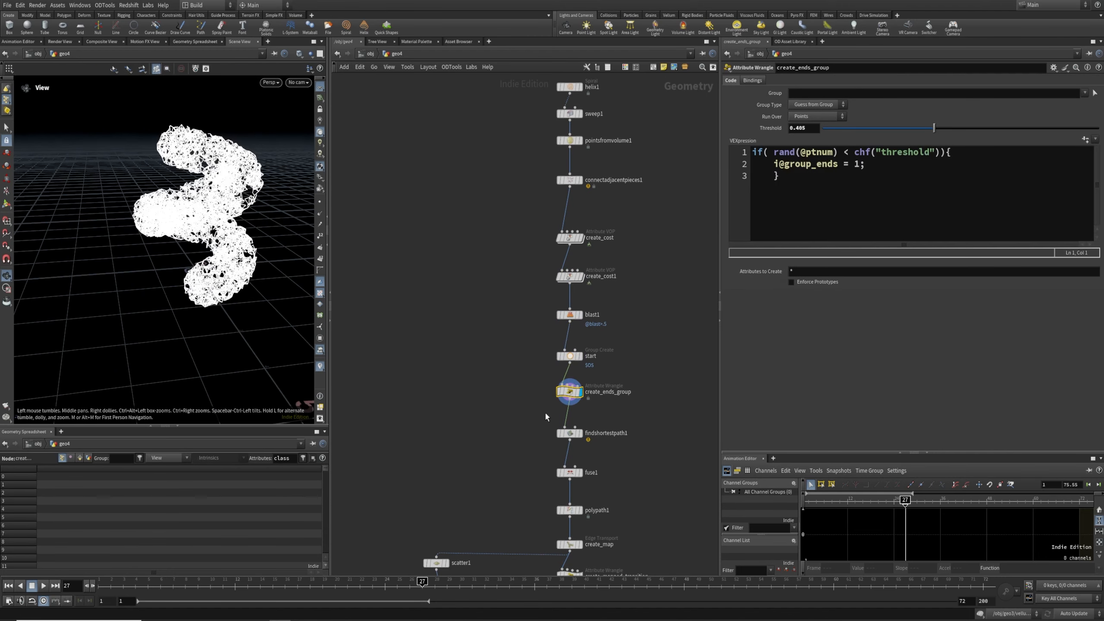
{"action": "left_click", "coordinate": [569, 433]}
{"action": "key", "text": "r"}
{"action": "left_click_drag", "start_coordinate": [527, 454], "coordinate": [638, 487]}
{"action": "key", "text": "r"}
{"action": "middle_click_drag", "start_coordinate": [636, 486], "coordinate": [632, 443]}
{"action": "left_click_drag", "start_coordinate": [521, 453], "coordinate": [587, 478]}
{"action": "key", "text": "r"}
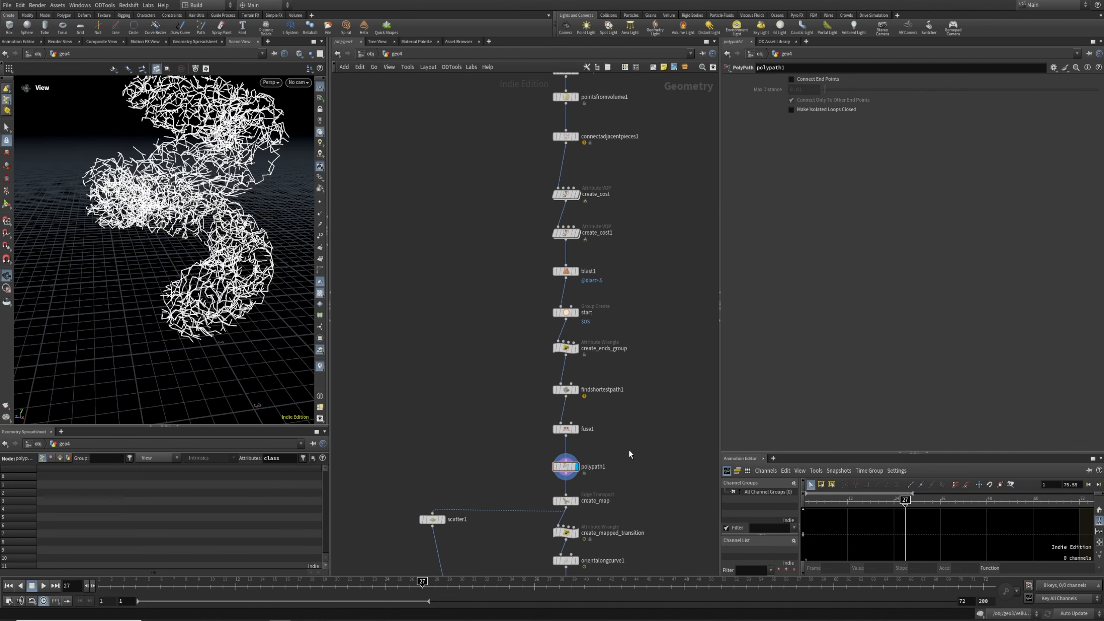
Insert a Smooth node between fuse1 and polypath1 with Strength 20.33
{"action": "key", "text": "Tab"}
{"action": "type", "text": "smooth"}
{"action": "key", "text": "Return"}
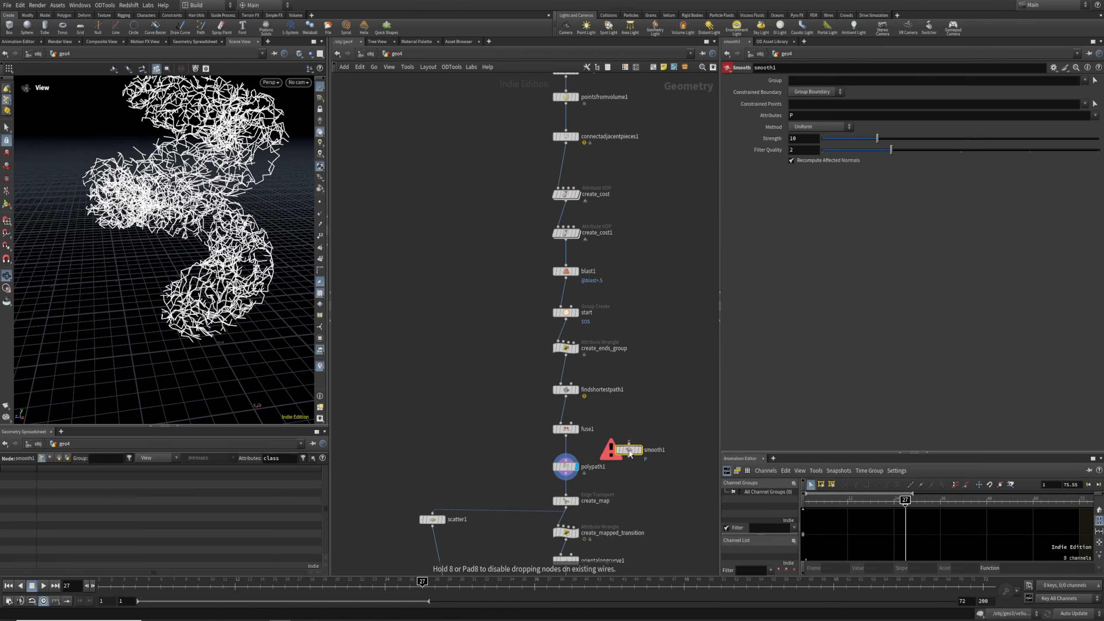
{"action": "left_click", "coordinate": [567, 457]}
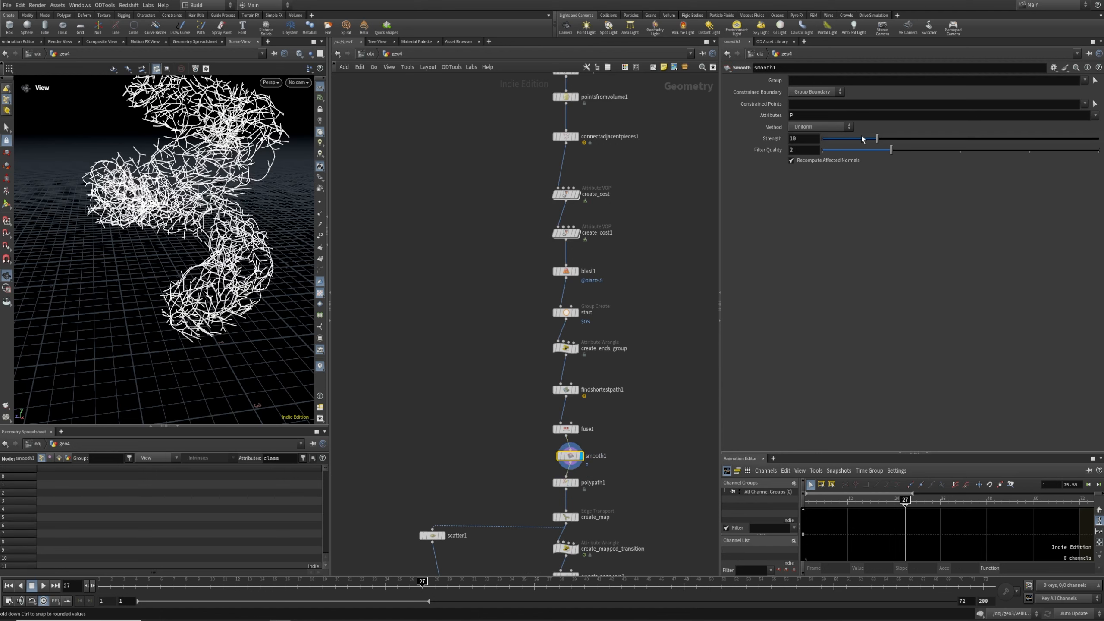
{"action": "left_click_drag", "start_coordinate": [868, 152], "coordinate": [935, 157]}
{"action": "left_click_drag", "start_coordinate": [208, 261], "coordinate": [234, 296]}
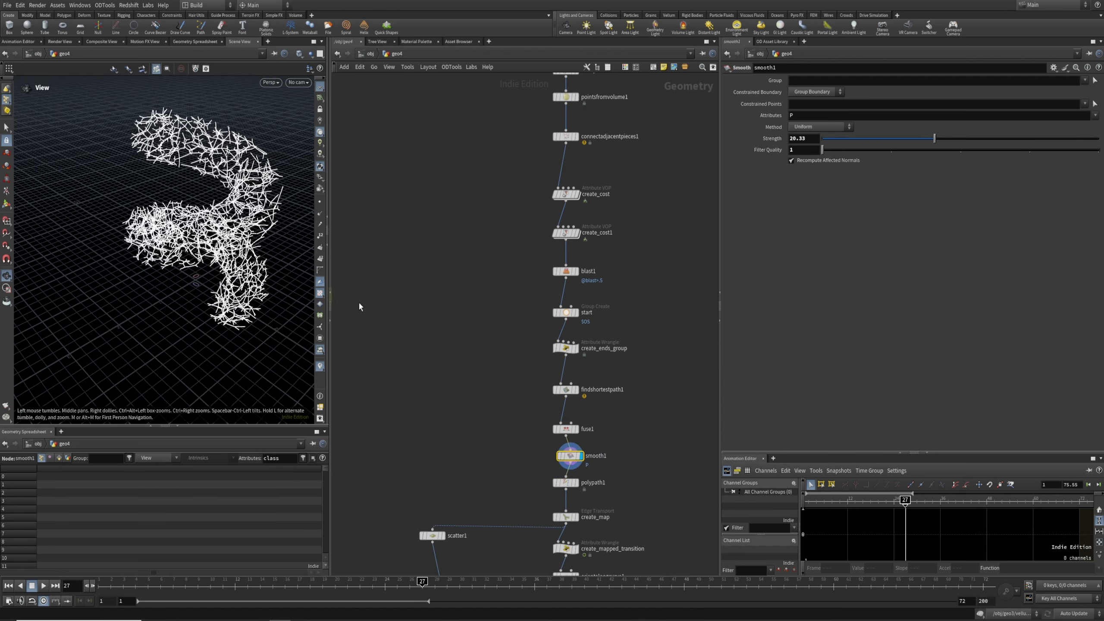
{"action": "middle_click_drag", "start_coordinate": [619, 302], "coordinate": [606, 361]}
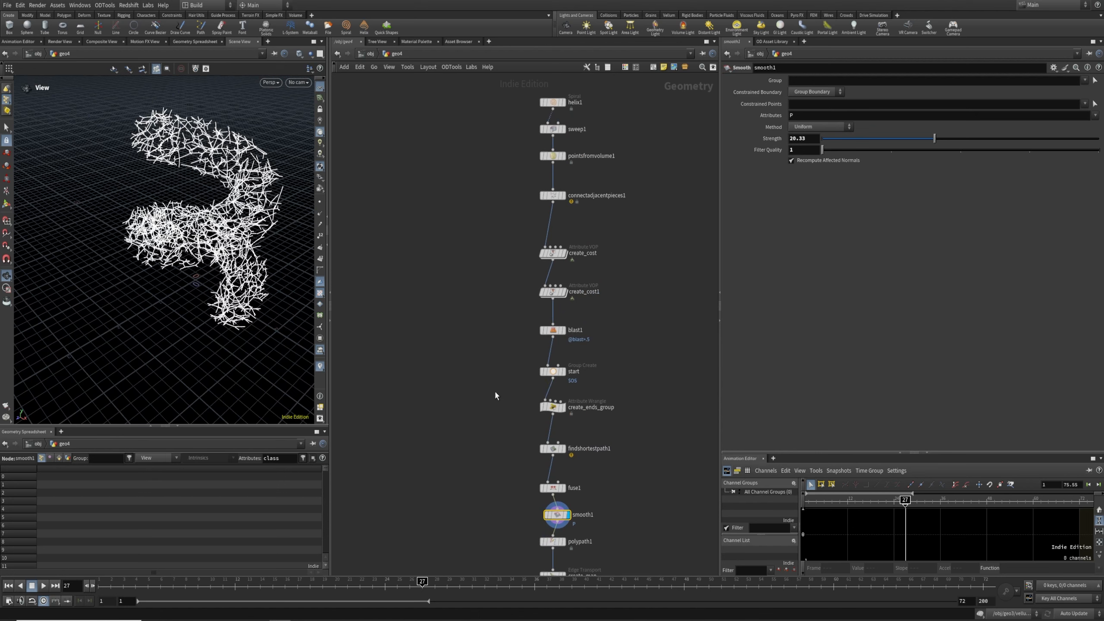
{"action": "left_click", "coordinate": [564, 408]}
{"action": "middle_click_drag", "start_coordinate": [538, 511], "coordinate": [545, 349]}
{"action": "scroll", "coordinate": [567, 478], "scroll_direction": "up", "scroll_amount": 3}
Set create_ends_group's Threshold to about 0.028 with the ends and start groups shown
{"action": "middle_click_drag", "start_coordinate": [639, 208], "coordinate": [625, 506]}
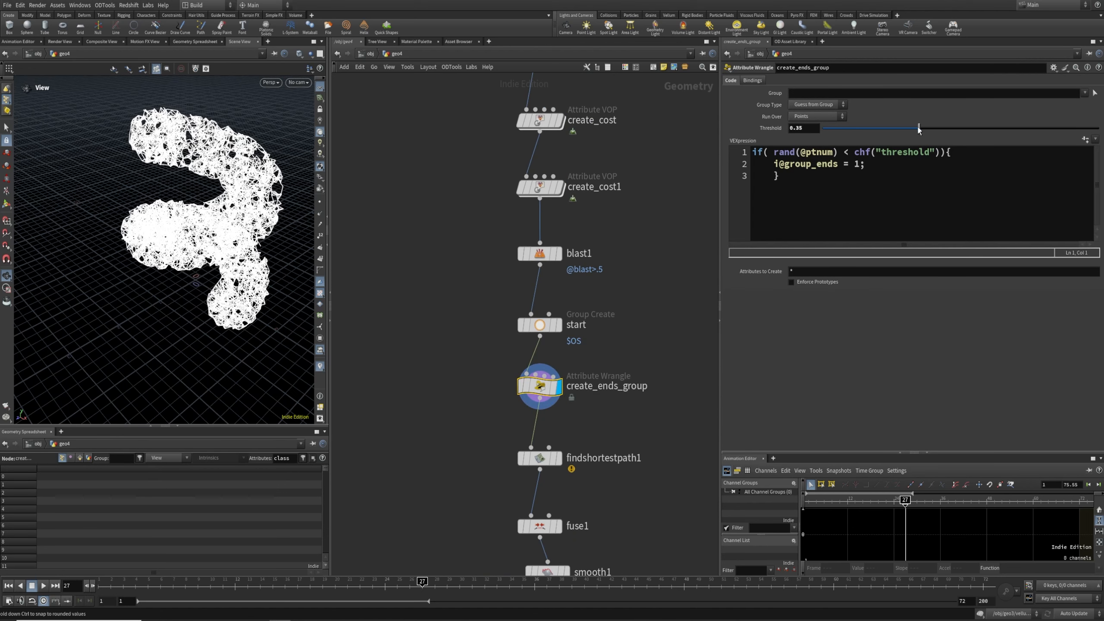
{"action": "left_click_drag", "start_coordinate": [883, 130], "coordinate": [1062, 138]}
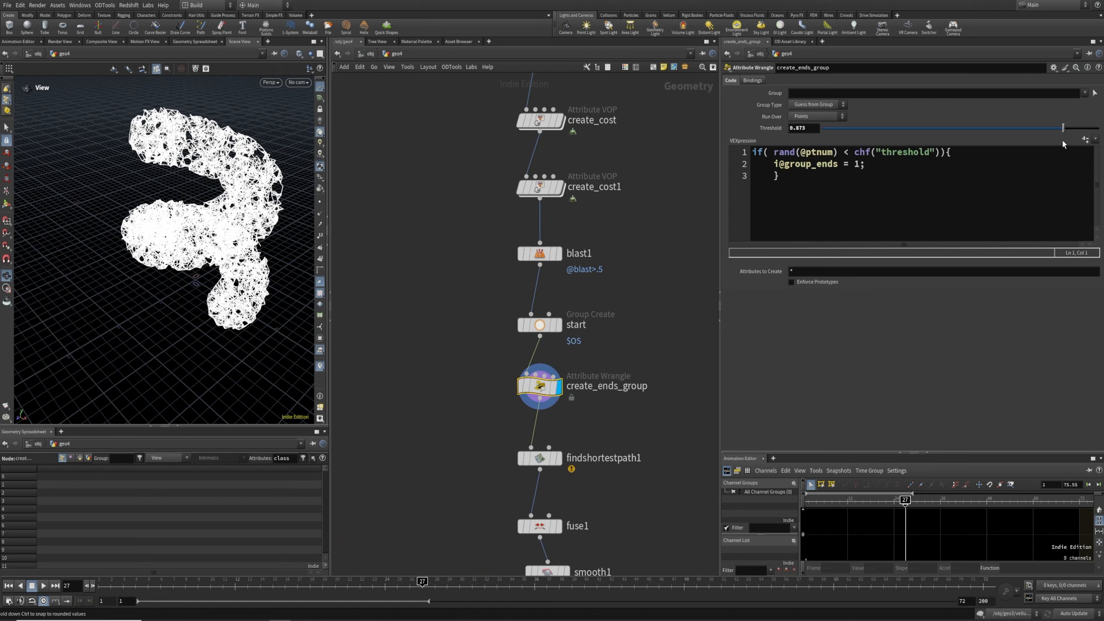
{"action": "left_click", "coordinate": [320, 341]}
{"action": "left_click_drag", "start_coordinate": [939, 130], "coordinate": [831, 136]}
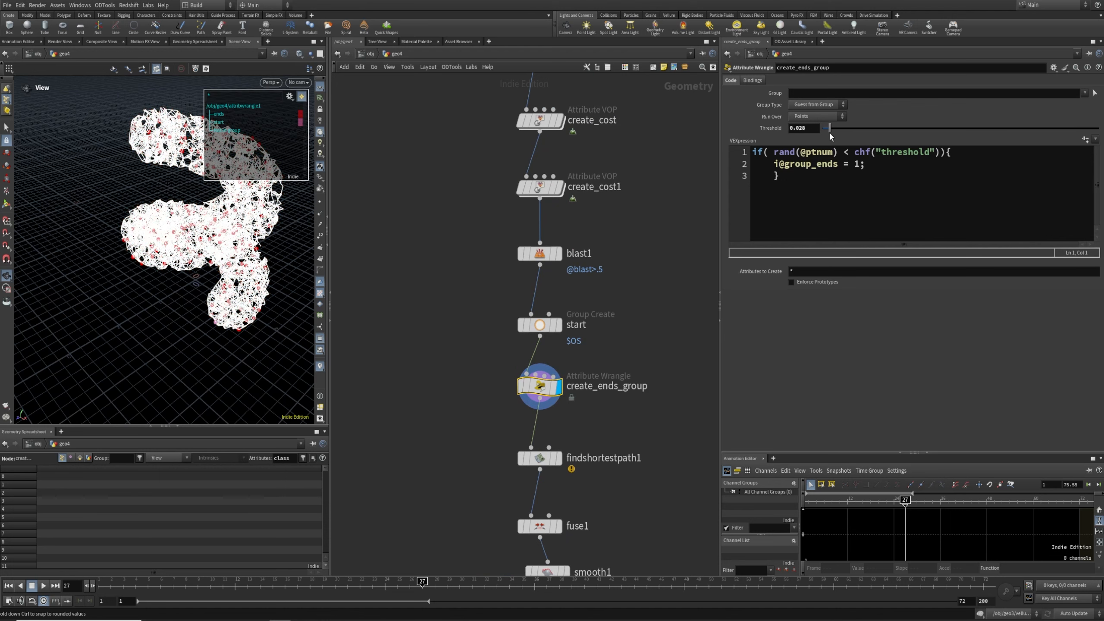
Display findshortestpath1's sparser branching paths
{"action": "middle_click_drag", "start_coordinate": [588, 411], "coordinate": [594, 276]}
{"action": "scroll", "coordinate": [593, 276], "scroll_direction": "down", "scroll_amount": 2}
{"action": "left_click", "coordinate": [621, 309]}
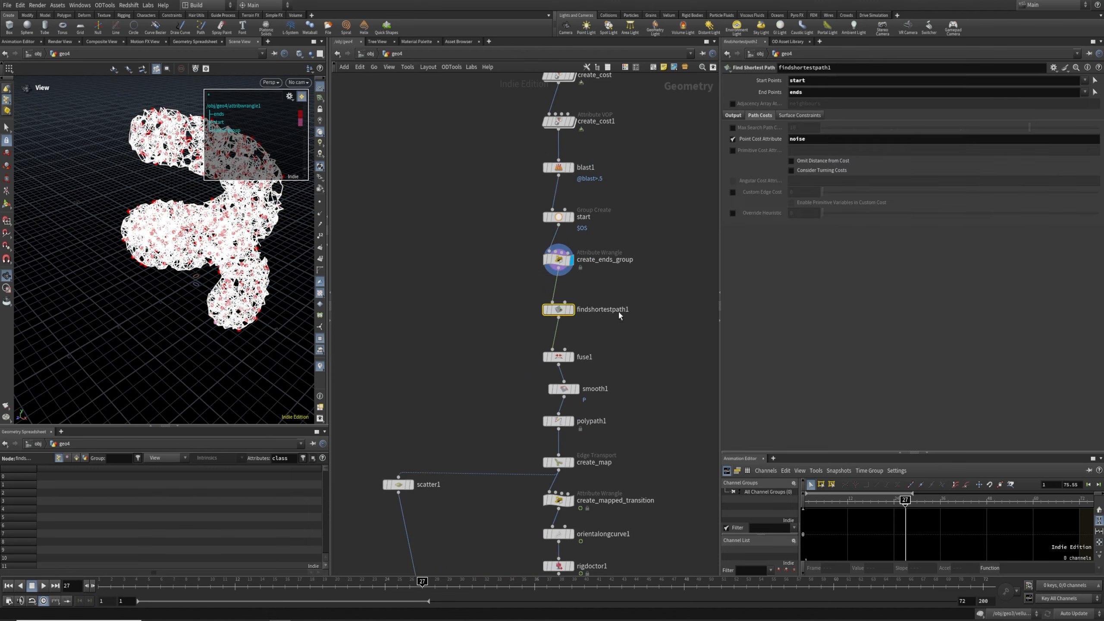
{"action": "key", "text": "r"}
{"action": "middle_click_drag", "start_coordinate": [643, 407], "coordinate": [641, 257]}
{"action": "scroll", "coordinate": [642, 257], "scroll_direction": "down", "scroll_amount": 3}
{"action": "middle_click_drag", "start_coordinate": [636, 480], "coordinate": [628, 309]}
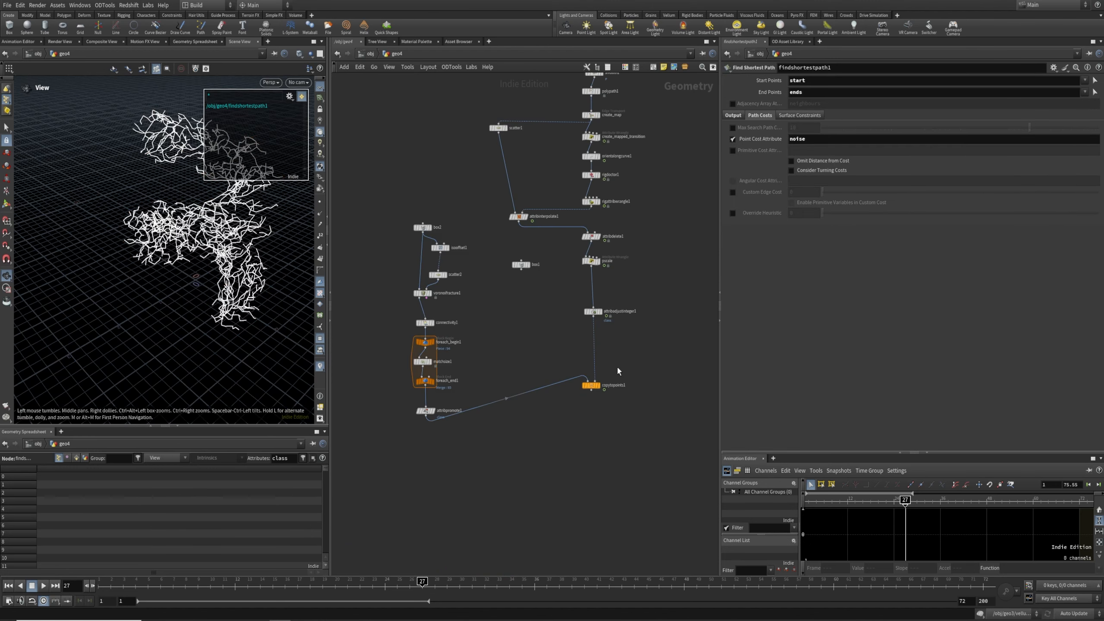
Display copytopoints1's rocks along the new branches and hide the group list overlay
{"action": "left_click", "coordinate": [612, 384]}
{"action": "scroll", "coordinate": [223, 268], "scroll_direction": "up", "scroll_amount": 4}
{"action": "left_click_drag", "start_coordinate": [222, 268], "coordinate": [404, 87]}
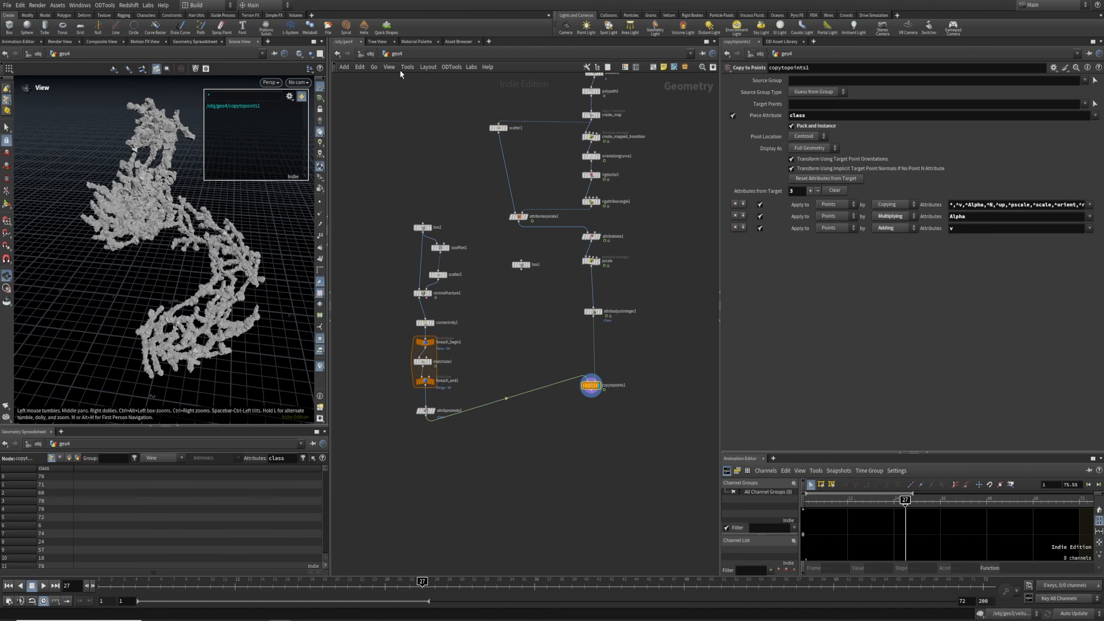
{"action": "left_click", "coordinate": [320, 339]}
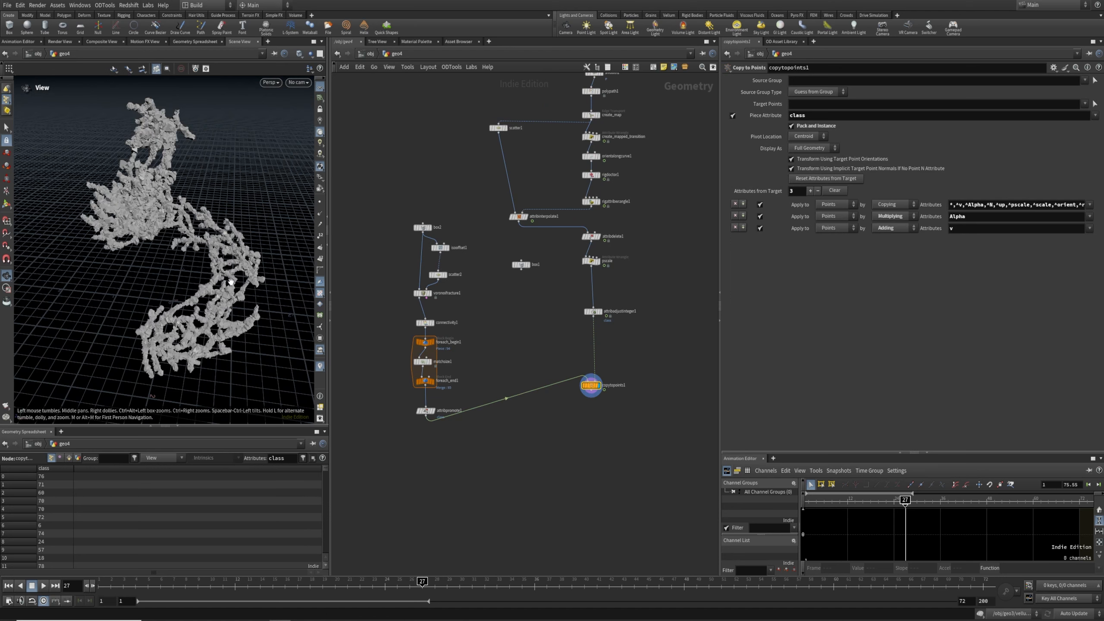
{"action": "scroll", "coordinate": [239, 279], "scroll_direction": "up", "scroll_amount": 4}
{"action": "scroll", "coordinate": [182, 297], "scroll_direction": "down", "scroll_amount": 3}
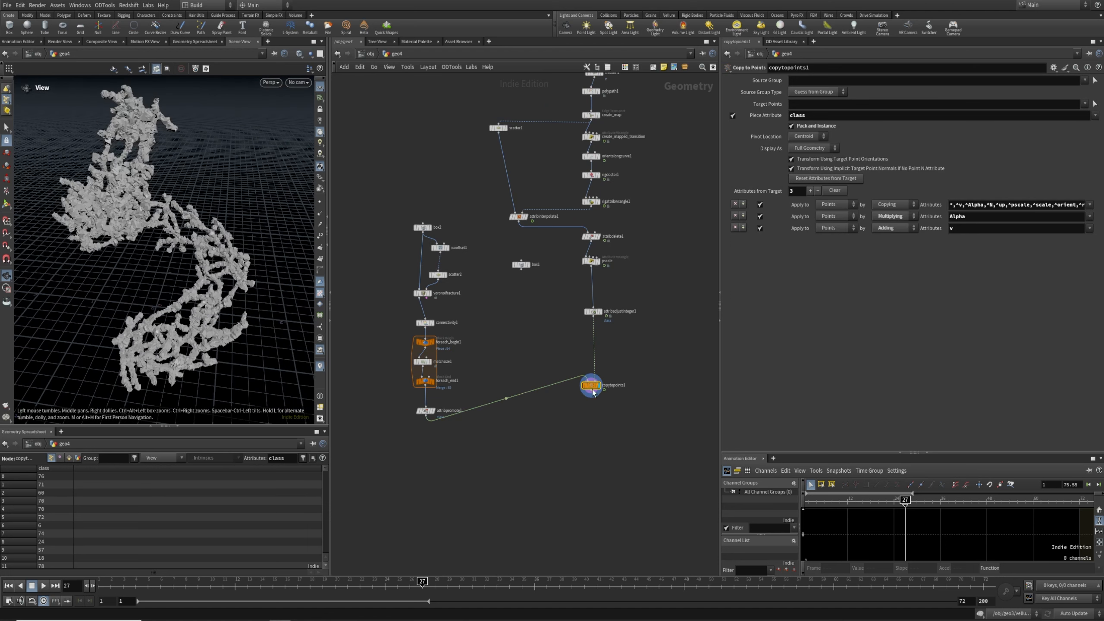
{"action": "left_click_drag", "start_coordinate": [636, 285], "coordinate": [597, 262]}
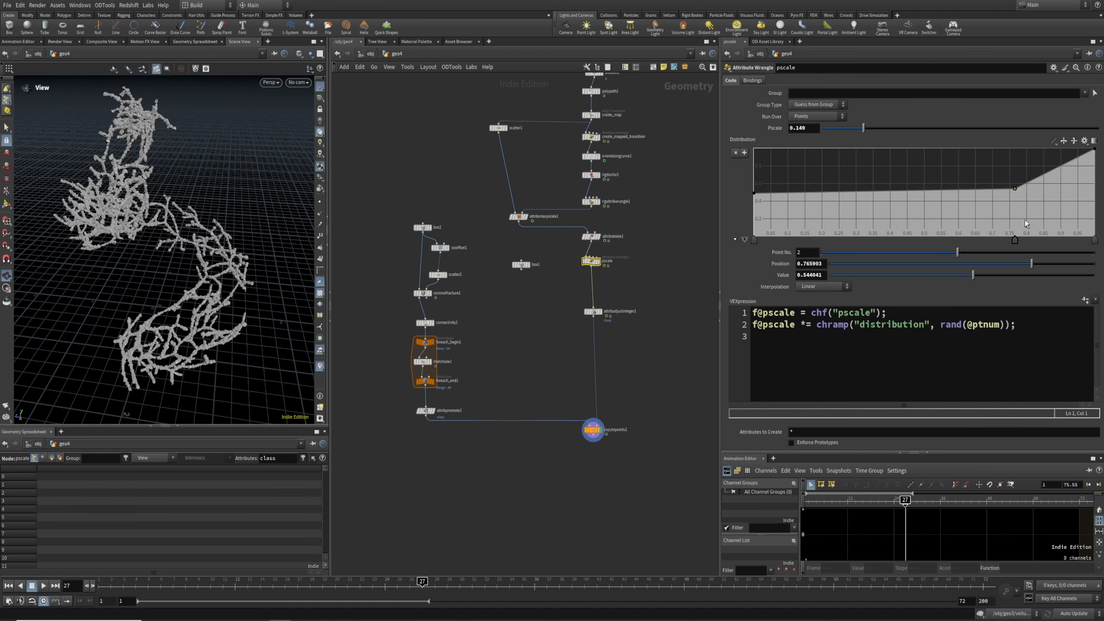
Steepen the pscale ramp (second point ~0.40, top point at 0.87) and raise Pscale to 0.408
{"action": "left_click_drag", "start_coordinate": [1012, 188], "coordinate": [1016, 201]}
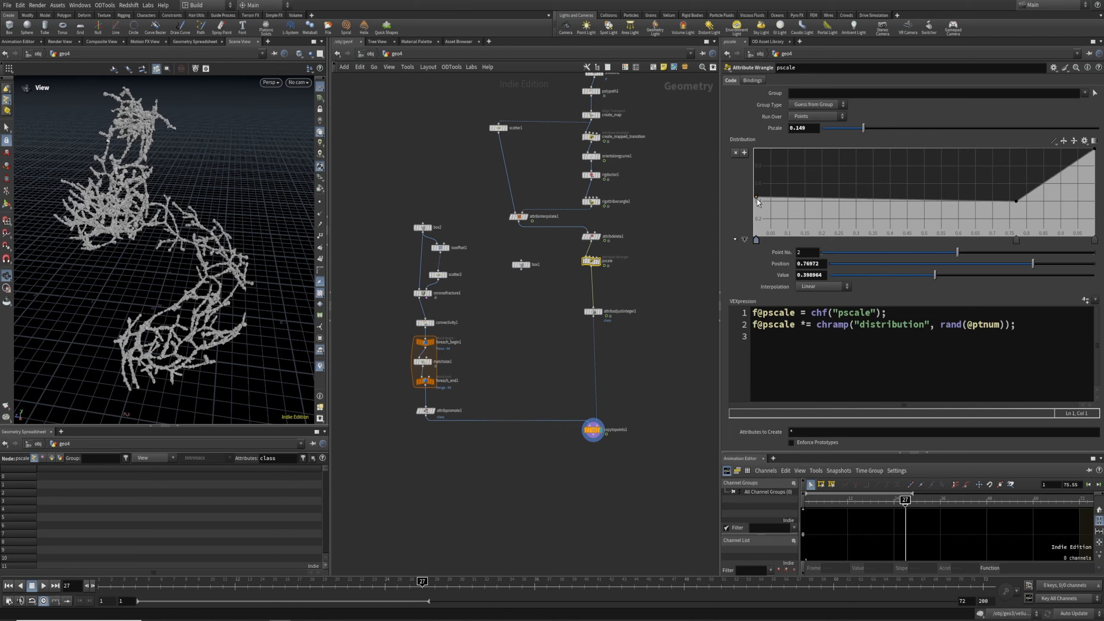
{"action": "left_click_drag", "start_coordinate": [1094, 151], "coordinate": [1049, 150]}
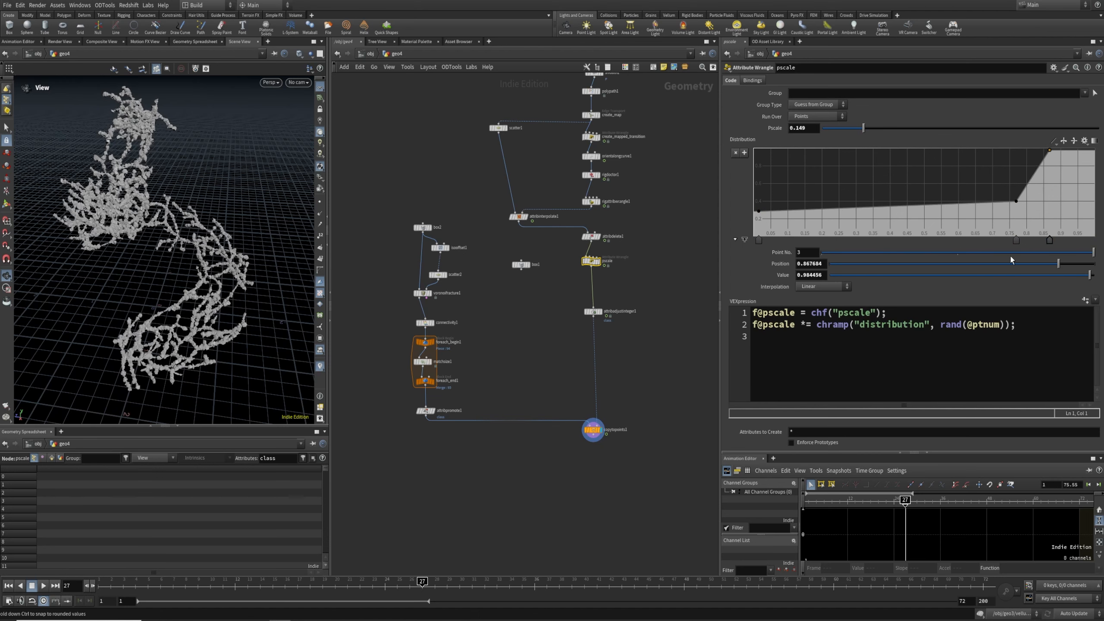
{"action": "left_click_drag", "start_coordinate": [883, 127], "coordinate": [933, 142]}
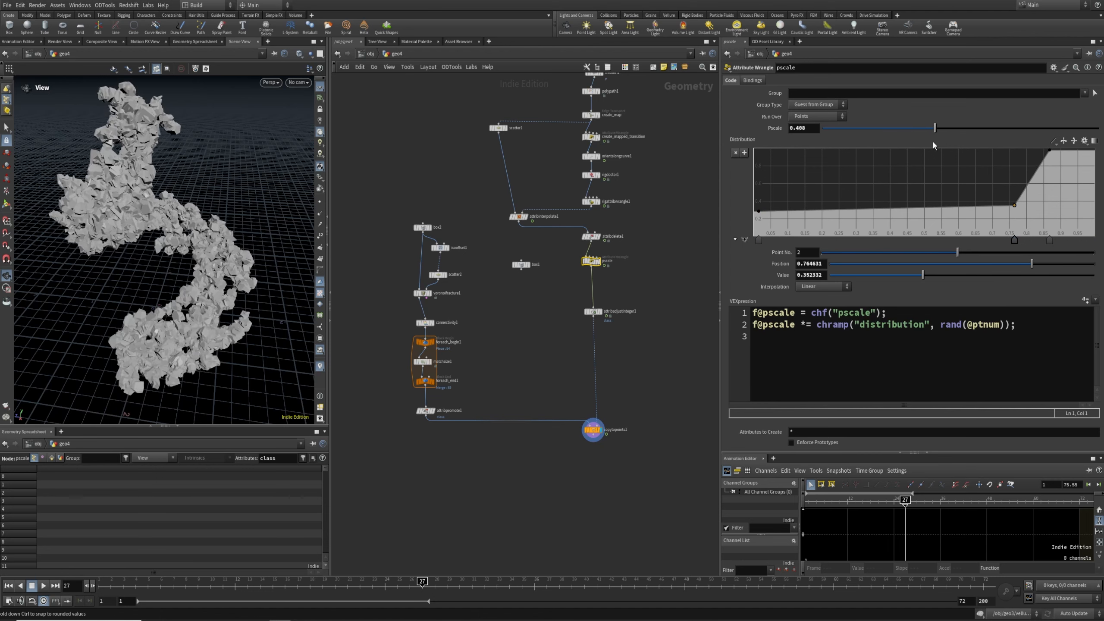
{"action": "left_click_drag", "start_coordinate": [153, 259], "coordinate": [174, 290]}
{"action": "right_click_drag", "start_coordinate": [173, 290], "coordinate": [185, 218]}
{"action": "middle_click_drag", "start_coordinate": [185, 218], "coordinate": [187, 232]}
Add a null1 node below copytopoints1
{"action": "left_click", "coordinate": [592, 429]}
{"action": "scroll", "coordinate": [549, 464], "scroll_direction": "up", "scroll_amount": 3}
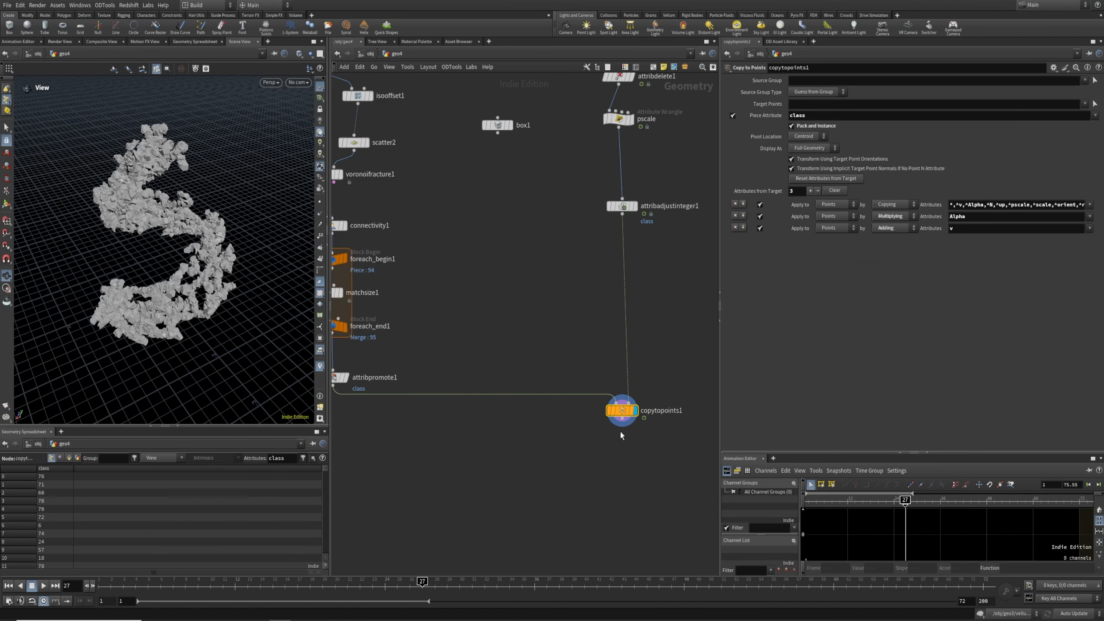
{"action": "key", "text": "Tab"}
{"action": "key", "text": "Return"}
{"action": "left_click", "coordinate": [617, 483]}
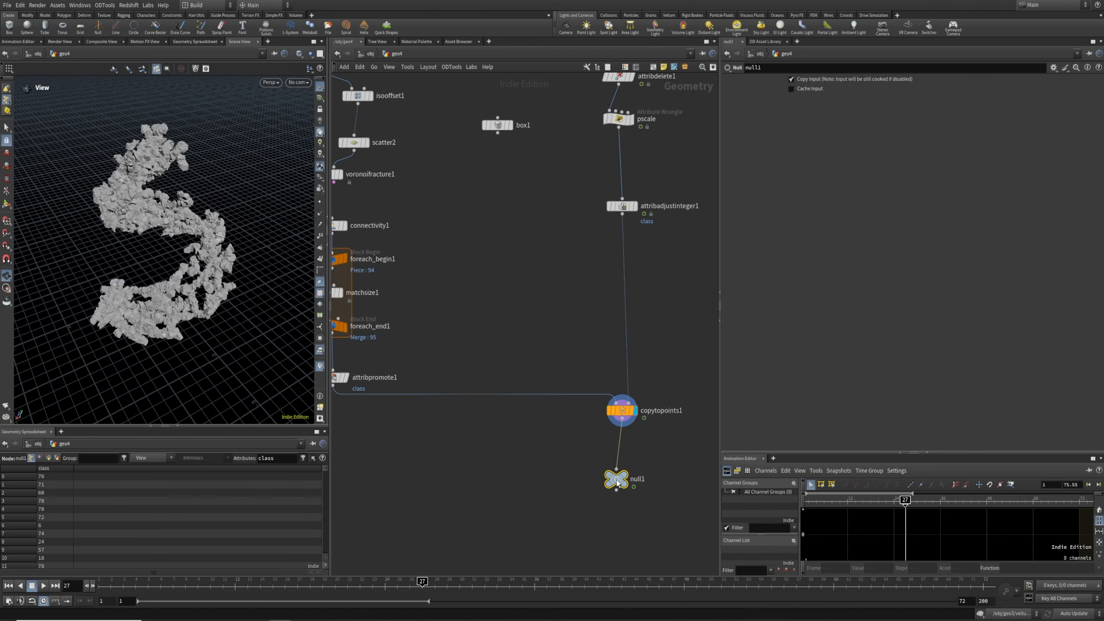
Play the rock animation and view it from a low side angle
{"action": "left_click", "coordinate": [43, 586]}
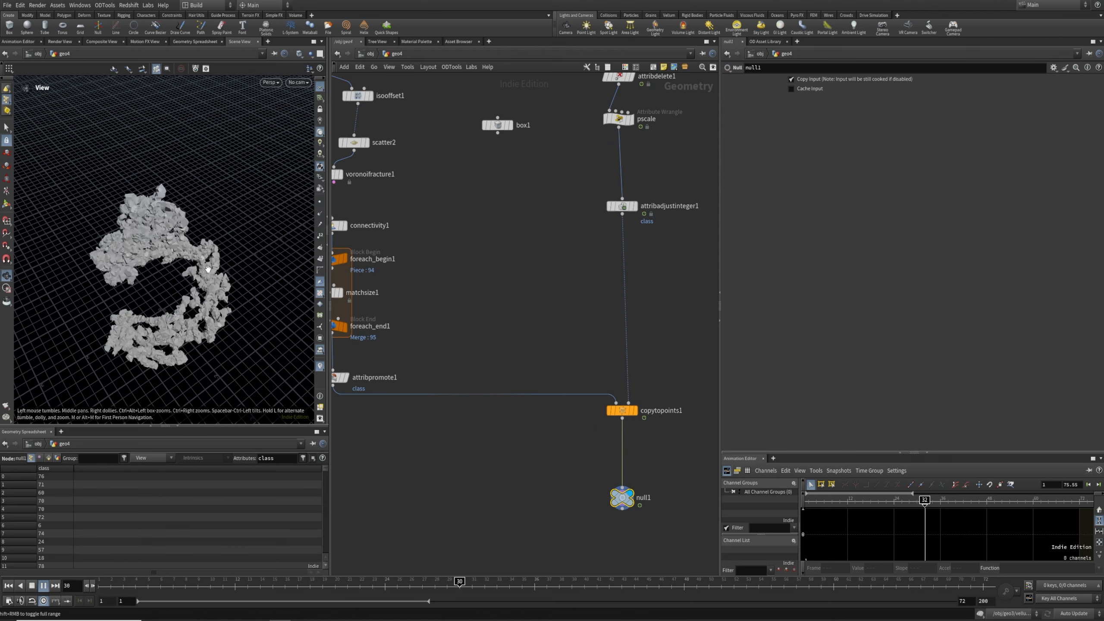
{"action": "left_click_drag", "start_coordinate": [211, 264], "coordinate": [198, 243]}
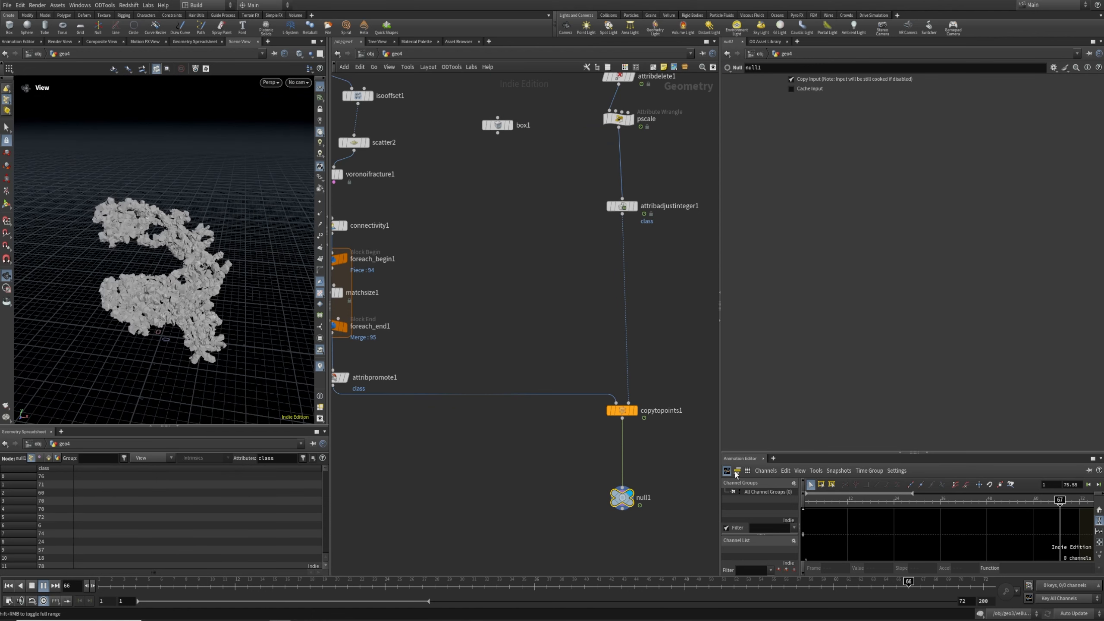
{"action": "middle_click_drag", "start_coordinate": [677, 463], "coordinate": [649, 337]}
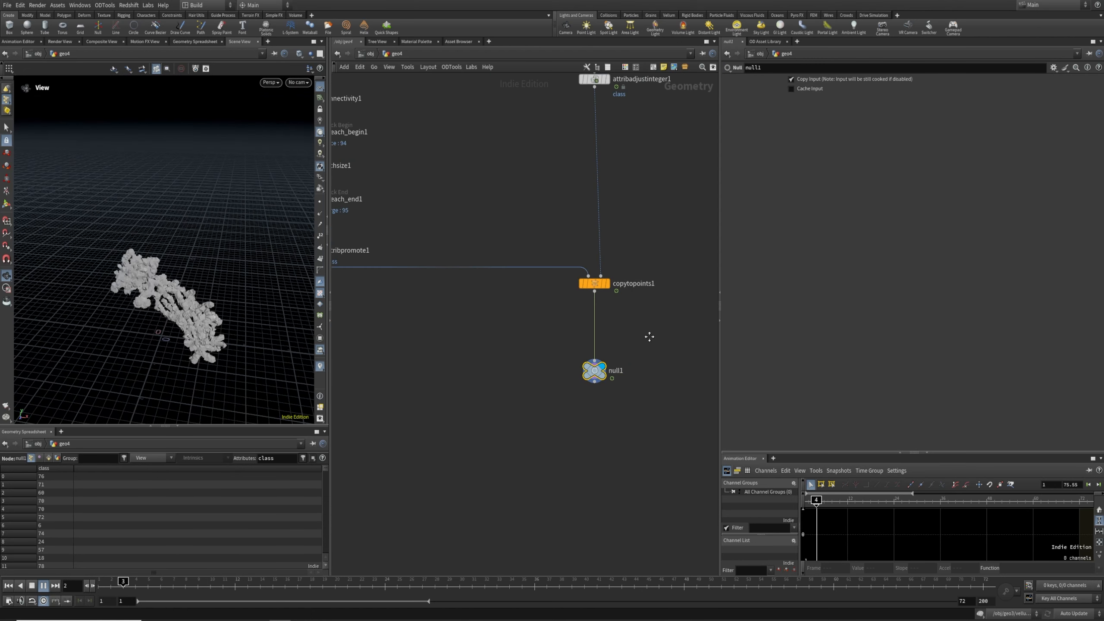
{"action": "key", "text": "Tab"}
{"action": "type", "text": "attw"}
{"action": "key", "text": "Return"}
{"action": "left_click", "coordinate": [684, 317]}
{"action": "left_click_drag", "start_coordinate": [684, 317], "coordinate": [592, 313]}
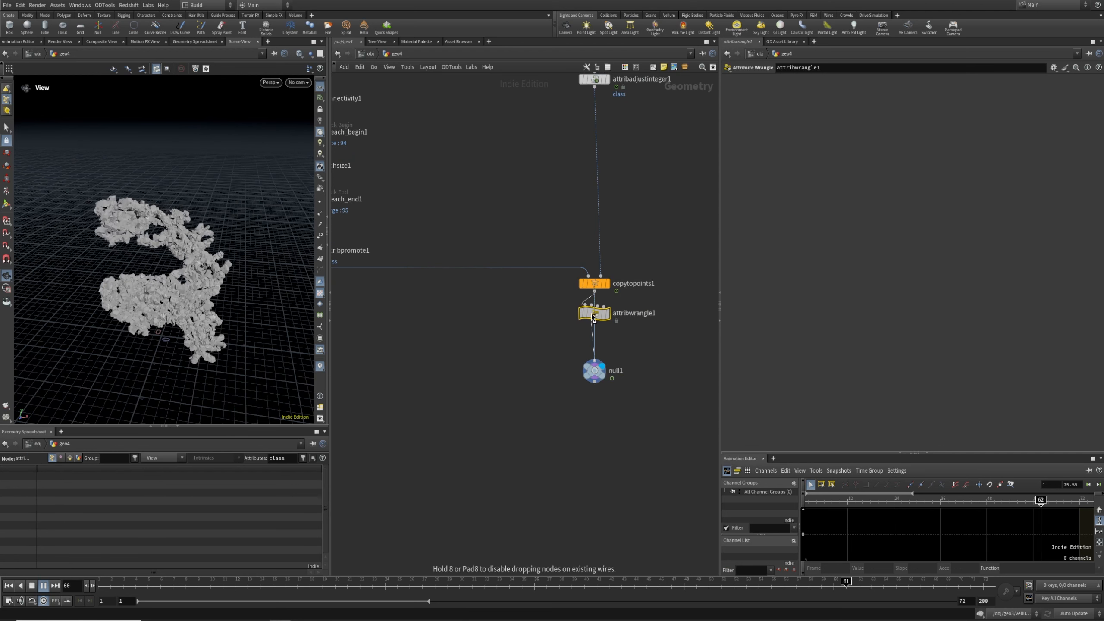
{"action": "left_click", "coordinate": [606, 317]}
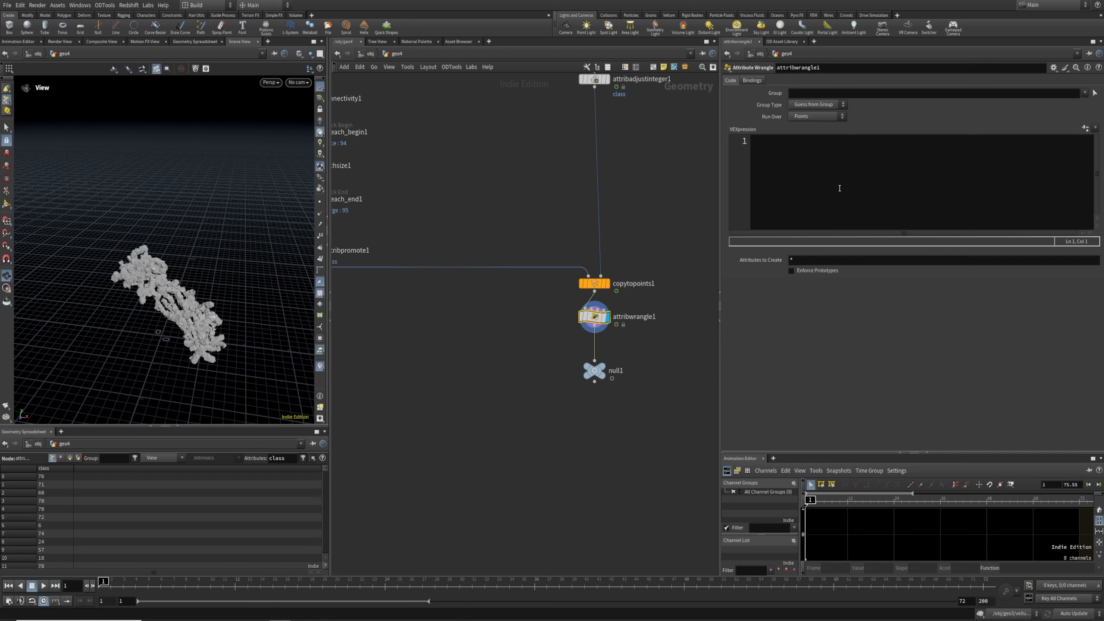
{"action": "type", "text": "f"}
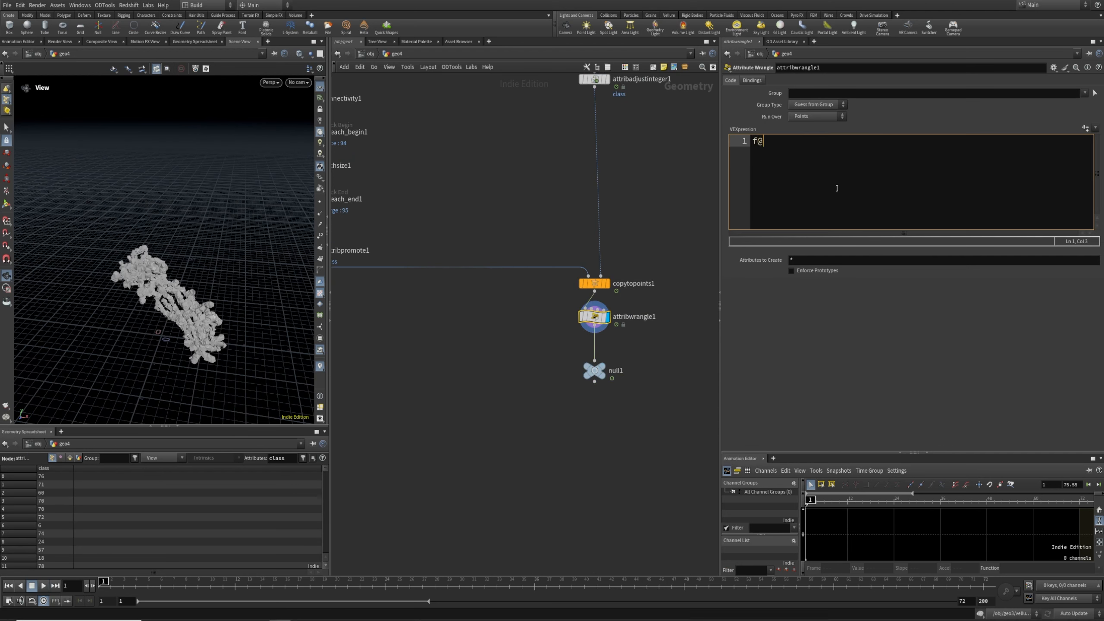
{"action": "type", "text": "@r = rand(@ptnum);"}
Add a Color node below the wrangle, before null1
{"action": "key", "text": "Tab"}
{"action": "type", "text": "color"}
{"action": "key", "text": "Return"}
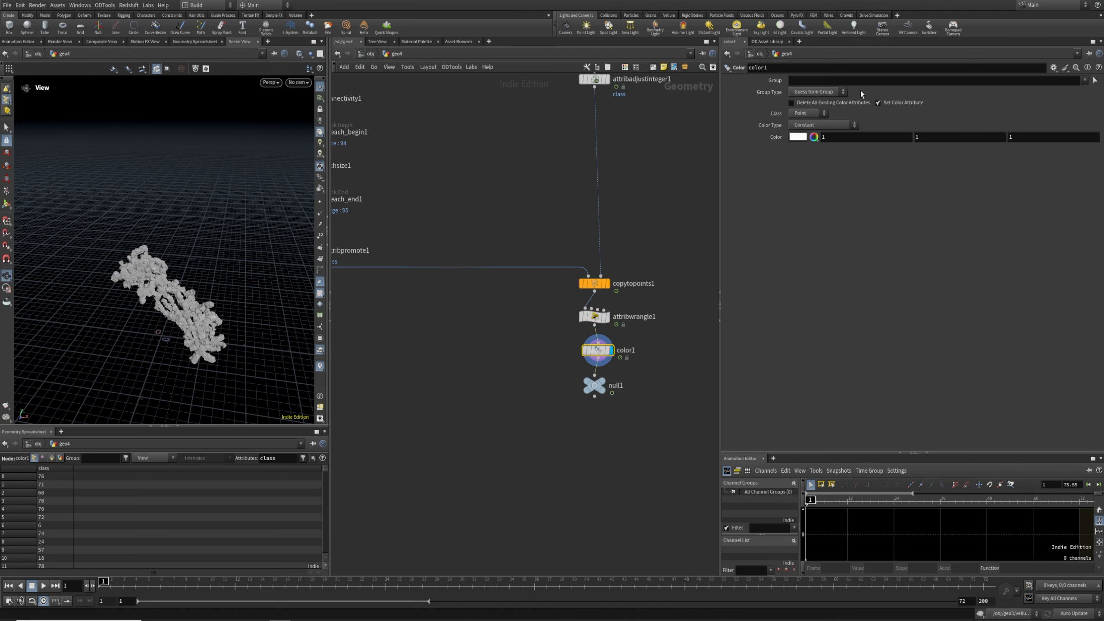
Color the rocks with a Ramp from Attribute on r, reversed, mostly white and dark only at the end
{"action": "left_click", "coordinate": [817, 162]}
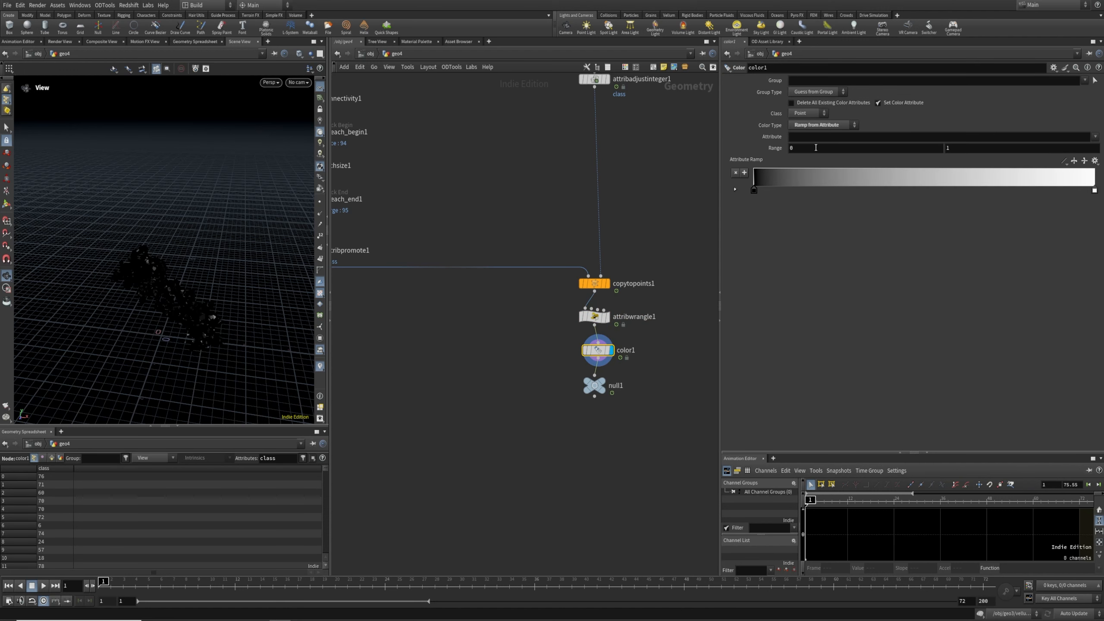
{"action": "type", "text": "r"}
{"action": "key", "text": "Return"}
{"action": "left_click", "coordinate": [1074, 162]}
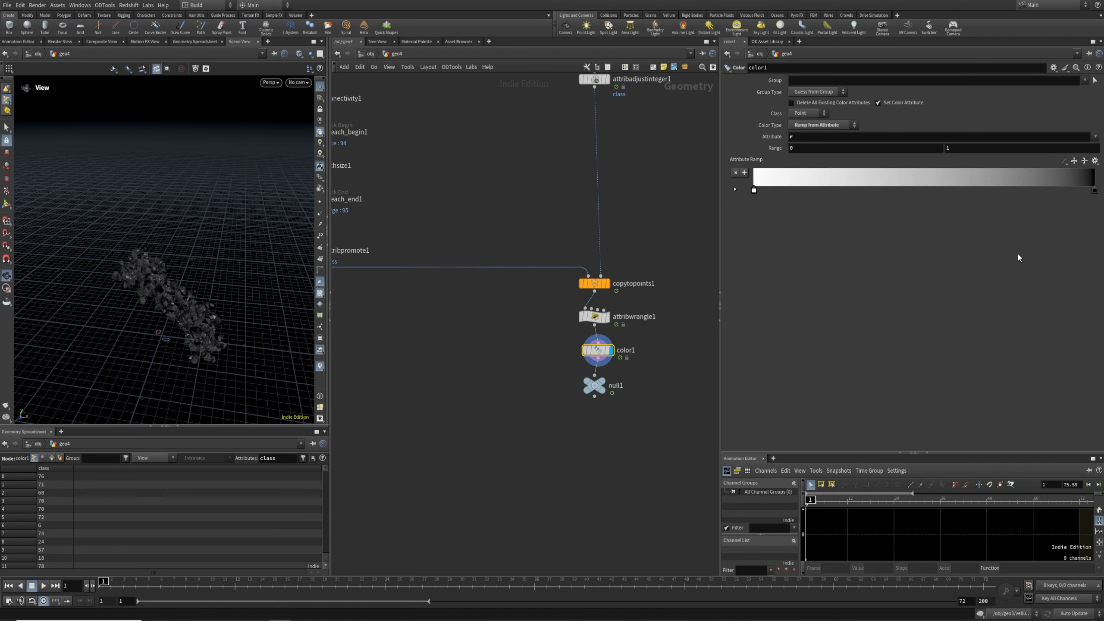
{"action": "left_click_drag", "start_coordinate": [1092, 190], "coordinate": [982, 203]}
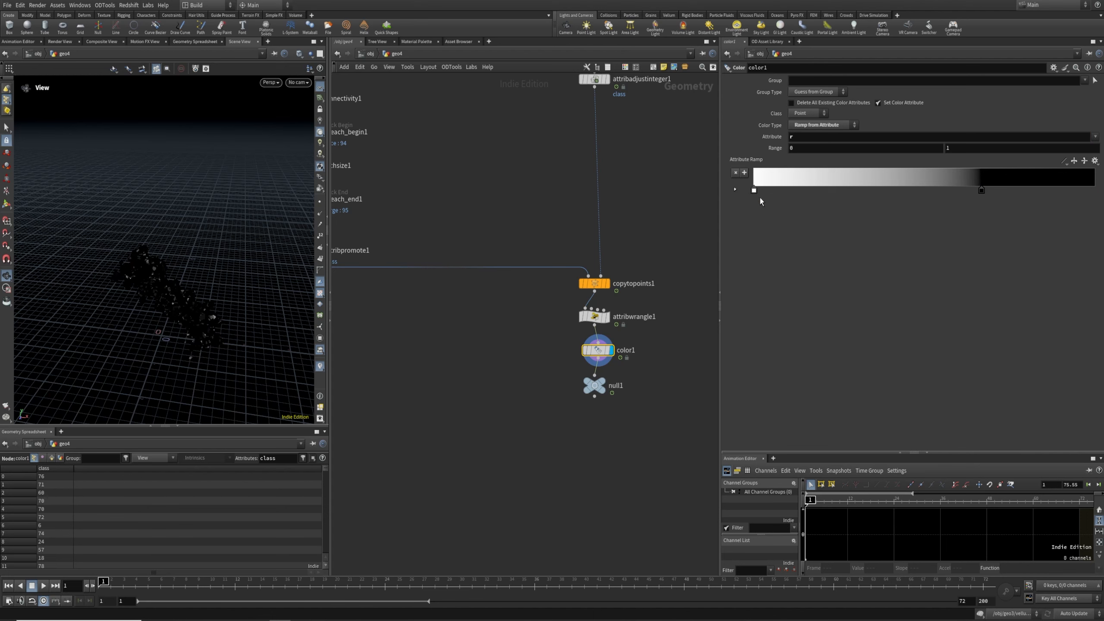
{"action": "left_click_drag", "start_coordinate": [755, 191], "coordinate": [1095, 190]}
{"action": "left_click_drag", "start_coordinate": [976, 192], "coordinate": [1062, 202]}
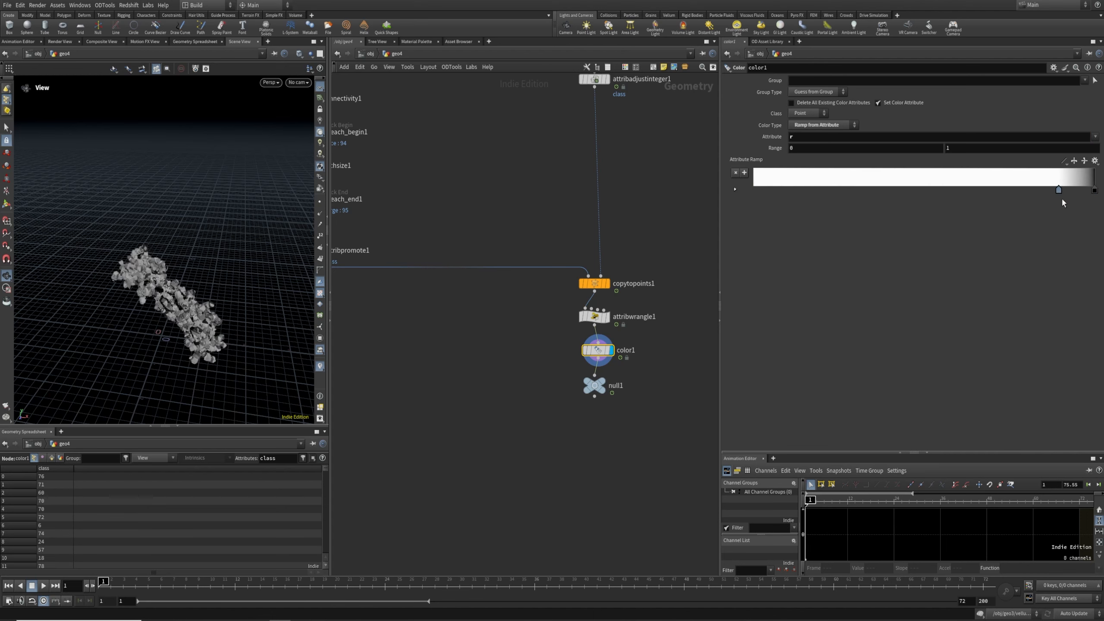
Orbit to a lower viewpoint on the colored rocks and hide the geometry spreadsheet
{"action": "scroll", "coordinate": [87, 313], "scroll_direction": "up", "scroll_amount": 8}
{"action": "left_click_drag", "start_coordinate": [87, 313], "coordinate": [250, 321]}
{"action": "scroll", "coordinate": [250, 320], "scroll_direction": "down", "scroll_amount": 6}
{"action": "middle_click_drag", "start_coordinate": [249, 322], "coordinate": [182, 258]}
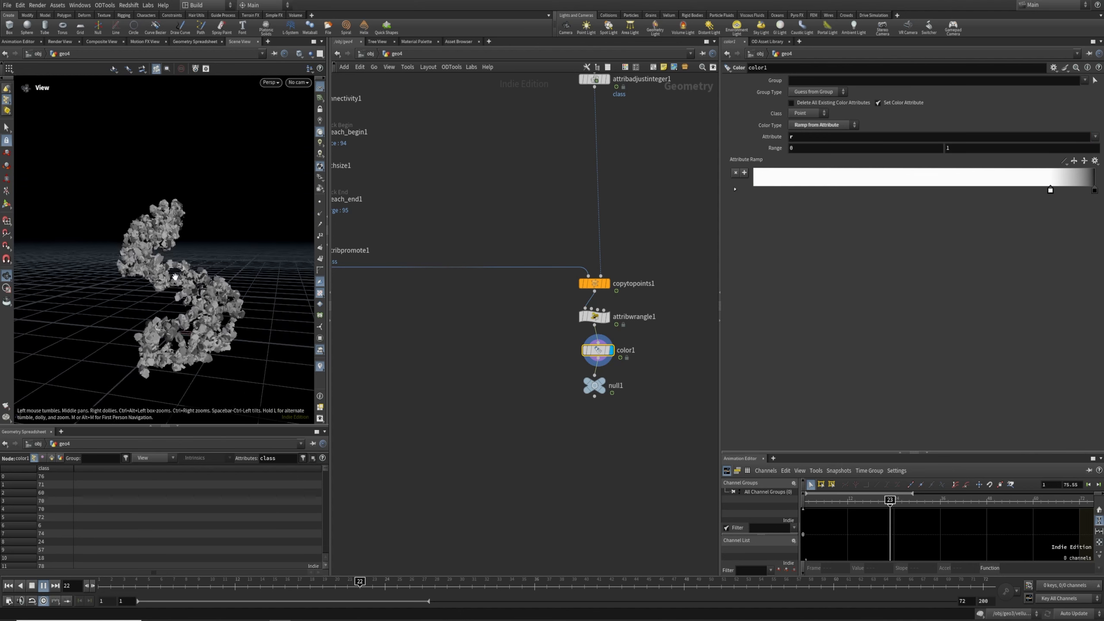
{"action": "left_click", "coordinate": [177, 427]}
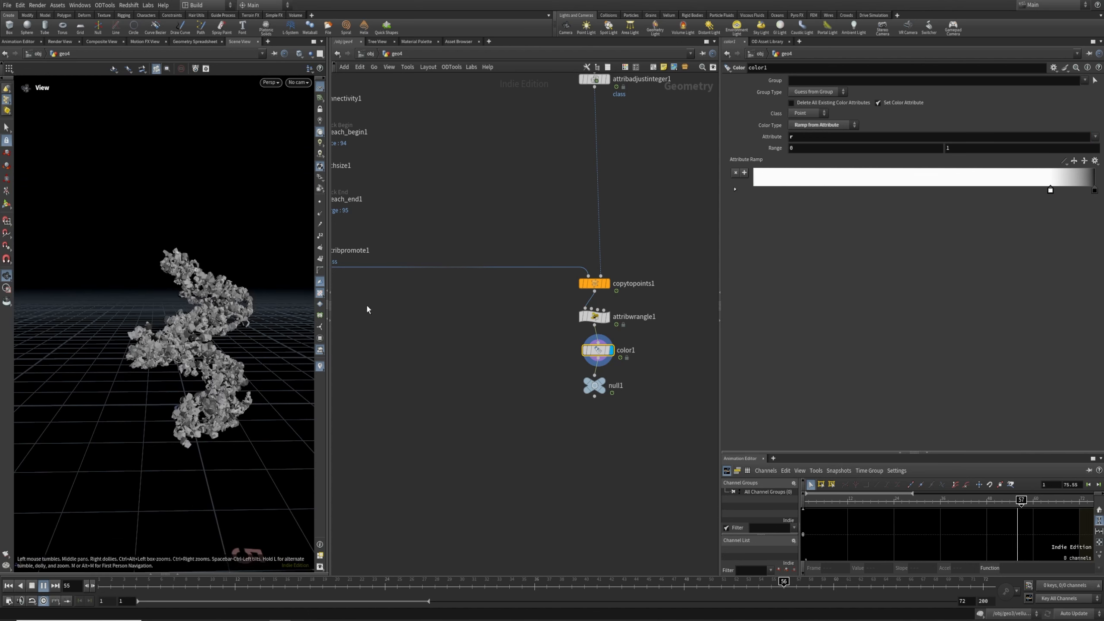
Widen the 3D view, look at the rocks from higher up, and select null1
{"action": "left_click_drag", "start_coordinate": [329, 304], "coordinate": [538, 291]}
{"action": "scroll", "coordinate": [291, 309], "scroll_direction": "up", "scroll_amount": 2}
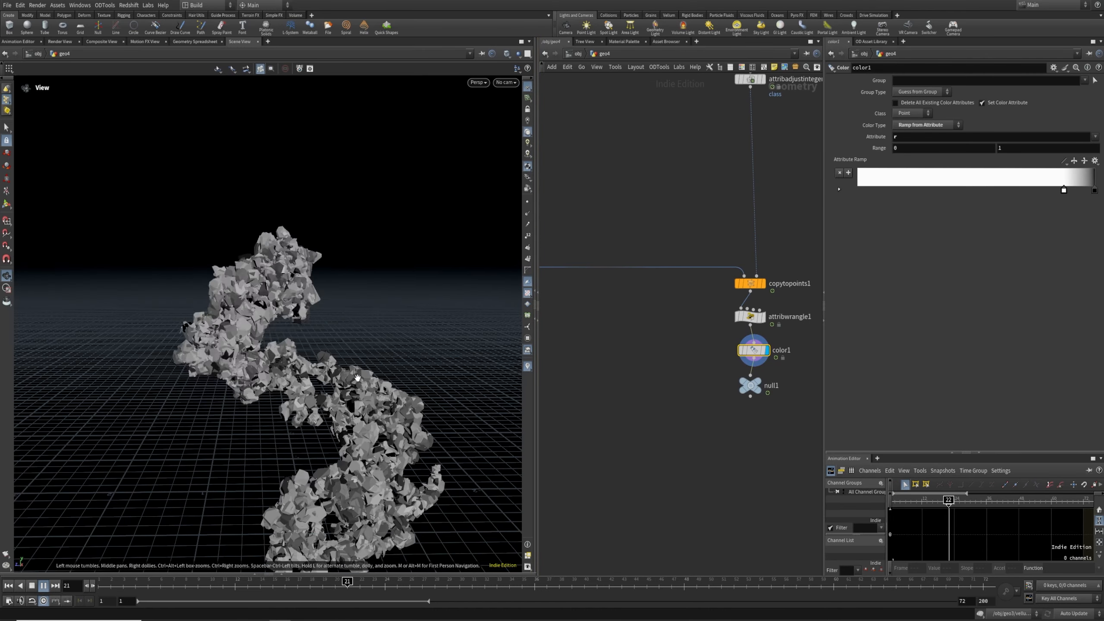
{"action": "middle_click_drag", "start_coordinate": [291, 310], "coordinate": [254, 268]}
{"action": "left_click_drag", "start_coordinate": [255, 267], "coordinate": [393, 351]}
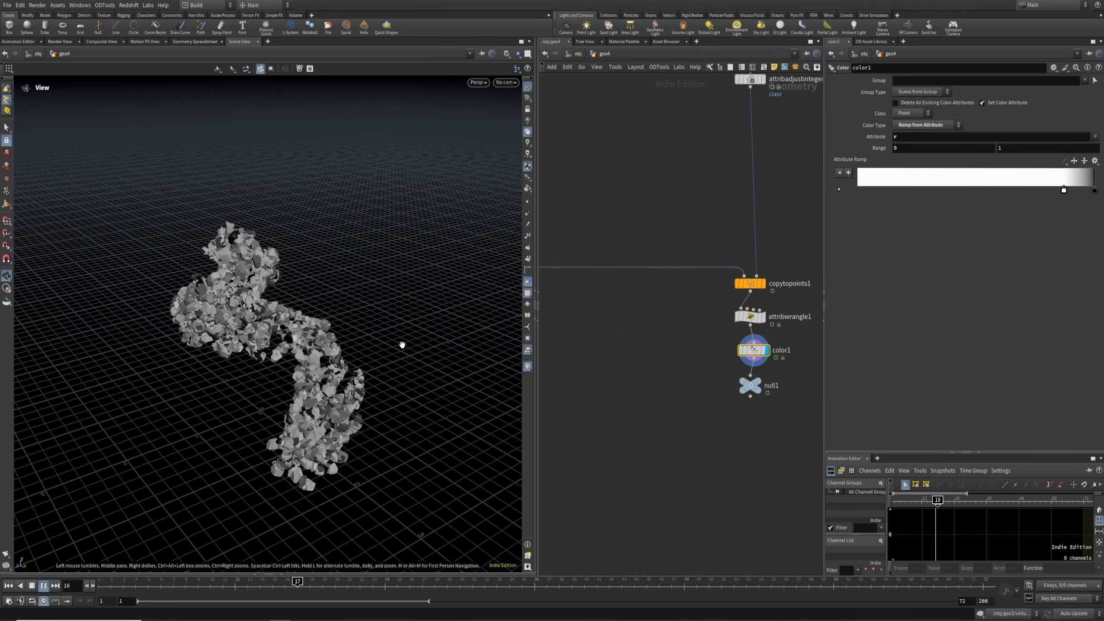
{"action": "left_click_drag", "start_coordinate": [696, 374], "coordinate": [799, 434]}
Display null1 and rename it KineFX_unrolling_rock
{"action": "key", "text": "r"}
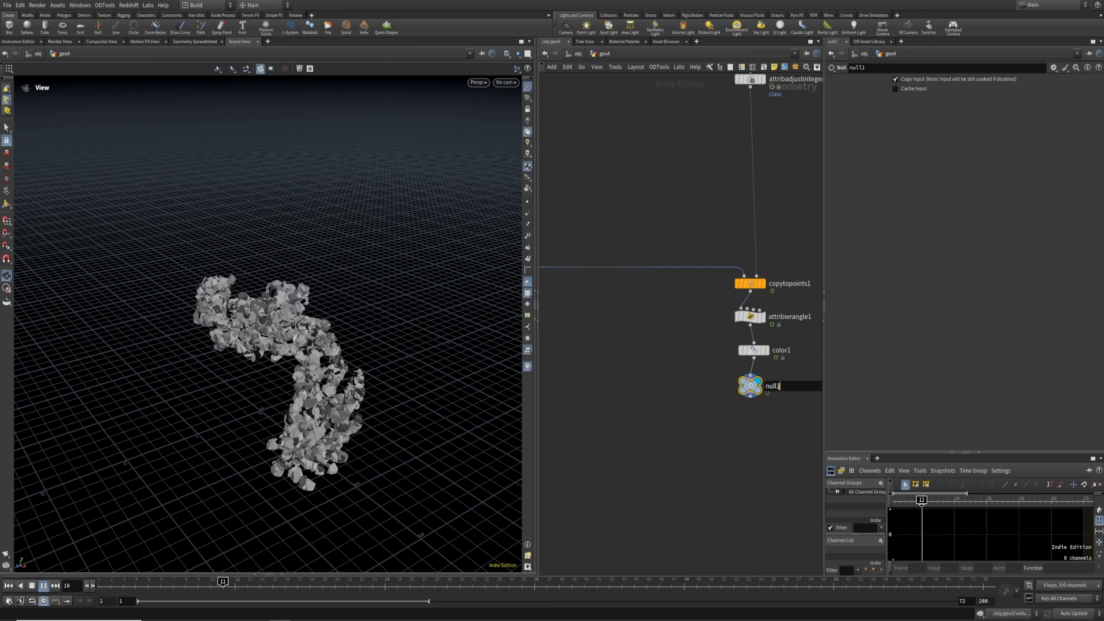
{"action": "double_click", "coordinate": [778, 386]}
{"action": "type", "text": "KineFX_unrolling_rock"}
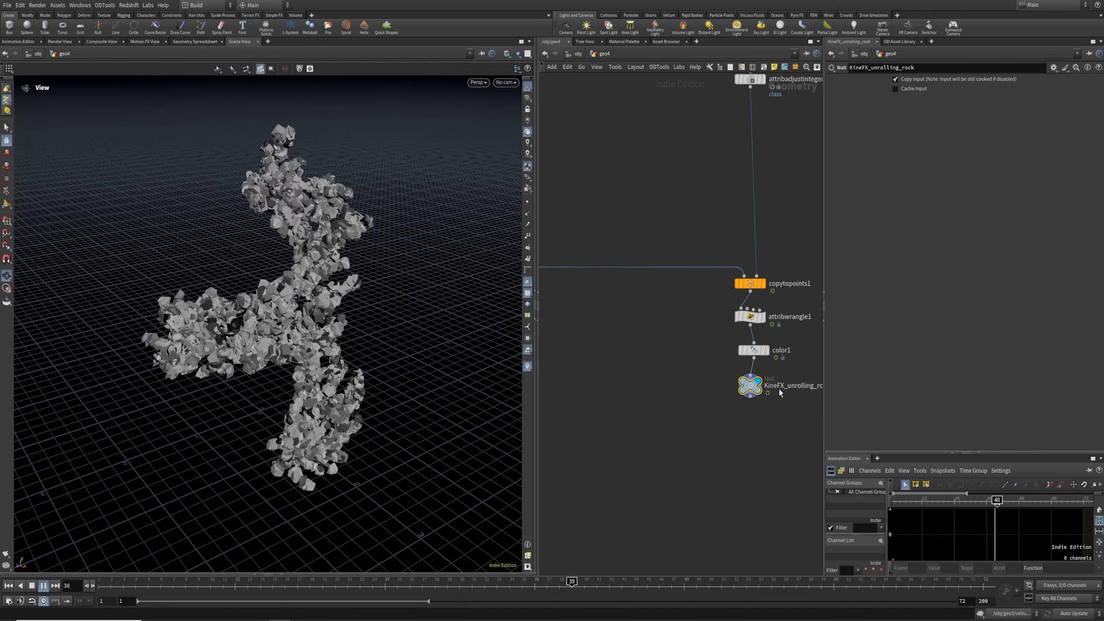
Zoom out the network to bring the upstream path nodes into view
{"action": "scroll", "coordinate": [704, 204], "scroll_direction": "down", "scroll_amount": 1}
{"action": "middle_click_drag", "start_coordinate": [704, 204], "coordinate": [665, 379]}
{"action": "scroll", "coordinate": [756, 341], "scroll_direction": "down", "scroll_amount": 1}
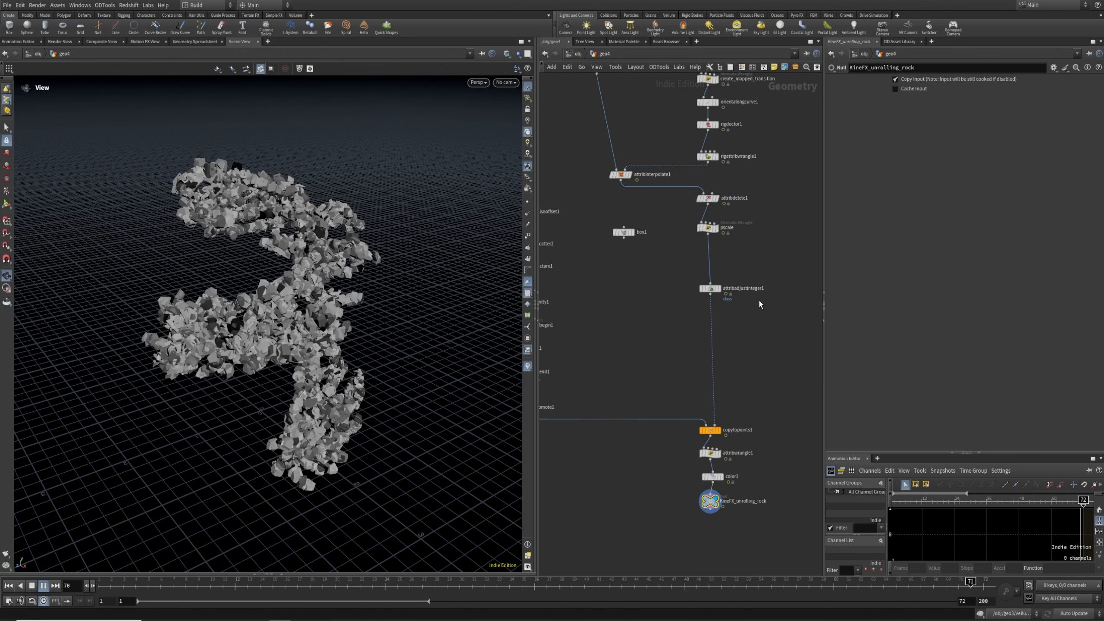
{"action": "middle_click_drag", "start_coordinate": [803, 218], "coordinate": [765, 511]}
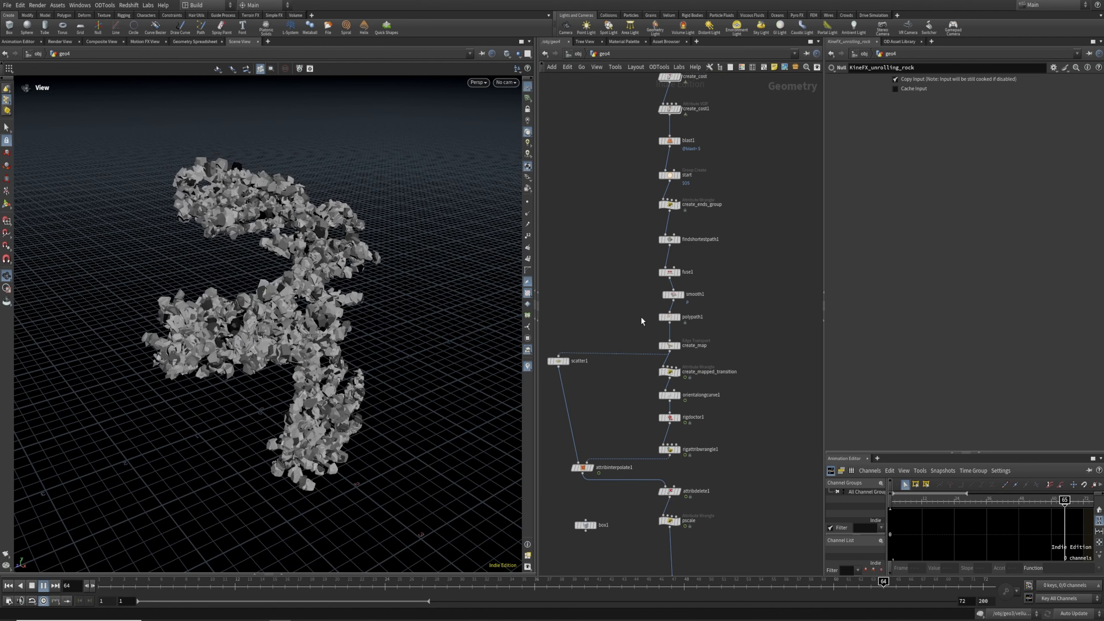
Try Curve Normal, then set orientalongcurve1's Target Up Vector to X Axis, scrubbing to check
{"action": "scroll", "coordinate": [638, 322], "scroll_direction": "down", "scroll_amount": 2}
{"action": "left_click", "coordinate": [687, 344]}
{"action": "left_click", "coordinate": [915, 155]}
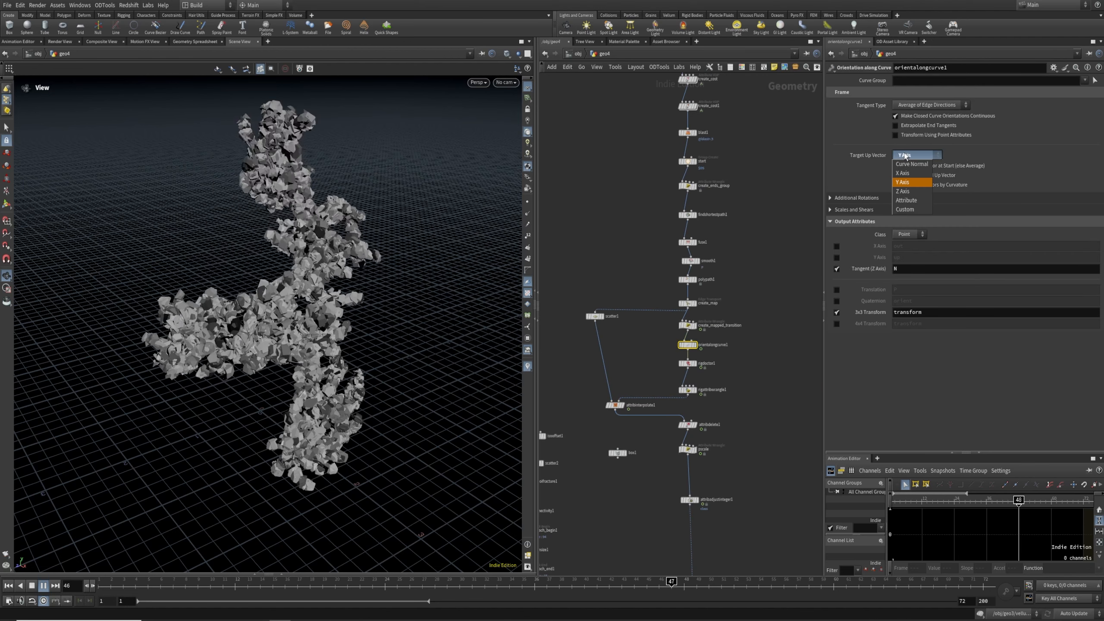
{"action": "left_click", "coordinate": [913, 155]}
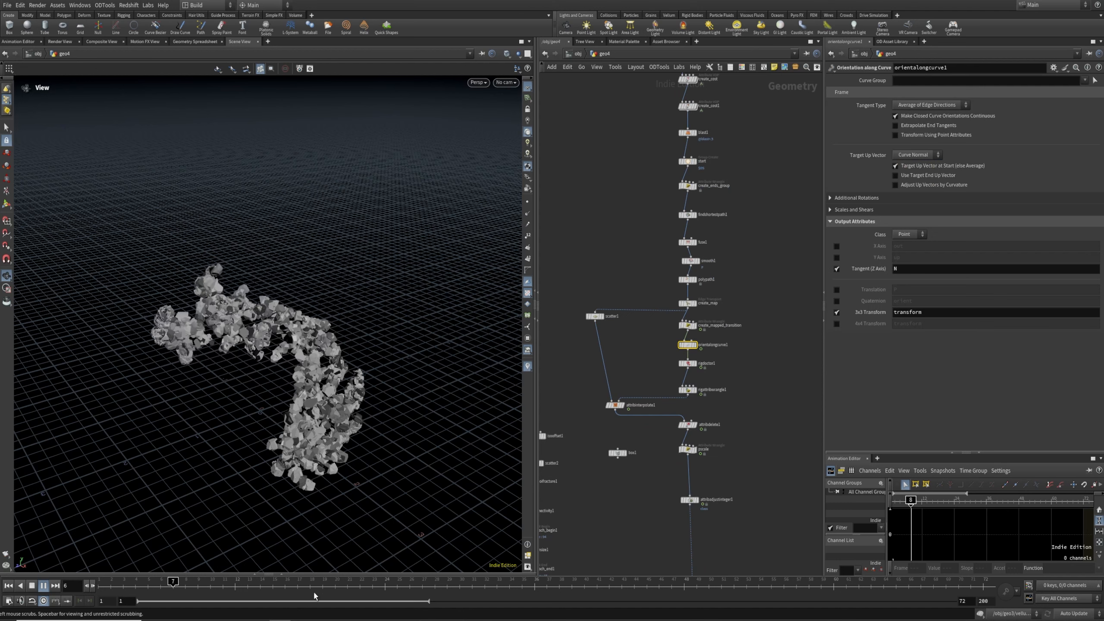
{"action": "left_click_drag", "start_coordinate": [312, 586], "coordinate": [385, 583]}
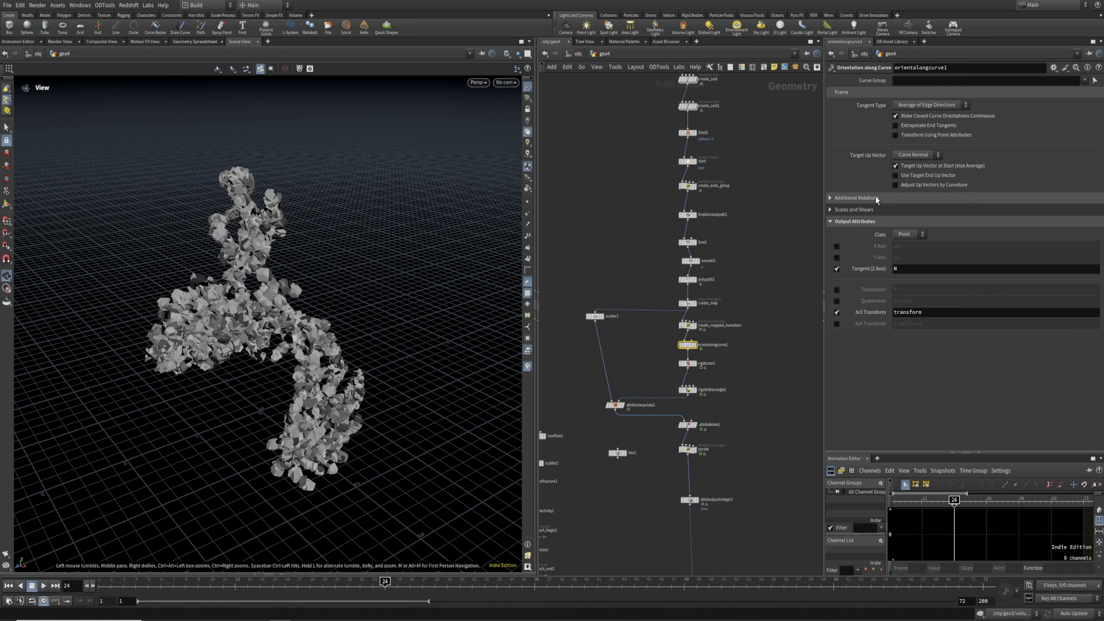
{"action": "left_click", "coordinate": [908, 173]}
{"action": "mouse_move", "coordinate": [293, 582]}
{"action": "left_mouse_down"}
{"action": "mouse_move", "coordinate": [278, 582]}
{"action": "mouse_move", "coordinate": [665, 562]}
{"action": "mouse_move", "coordinate": [643, 557]}
{"action": "mouse_move", "coordinate": [934, 557]}
{"action": "mouse_move", "coordinate": [317, 553]}
{"action": "mouse_move", "coordinate": [759, 551]}
{"action": "mouse_move", "coordinate": [509, 552]}
{"action": "mouse_move", "coordinate": [574, 552]}
{"action": "left_mouse_up"}
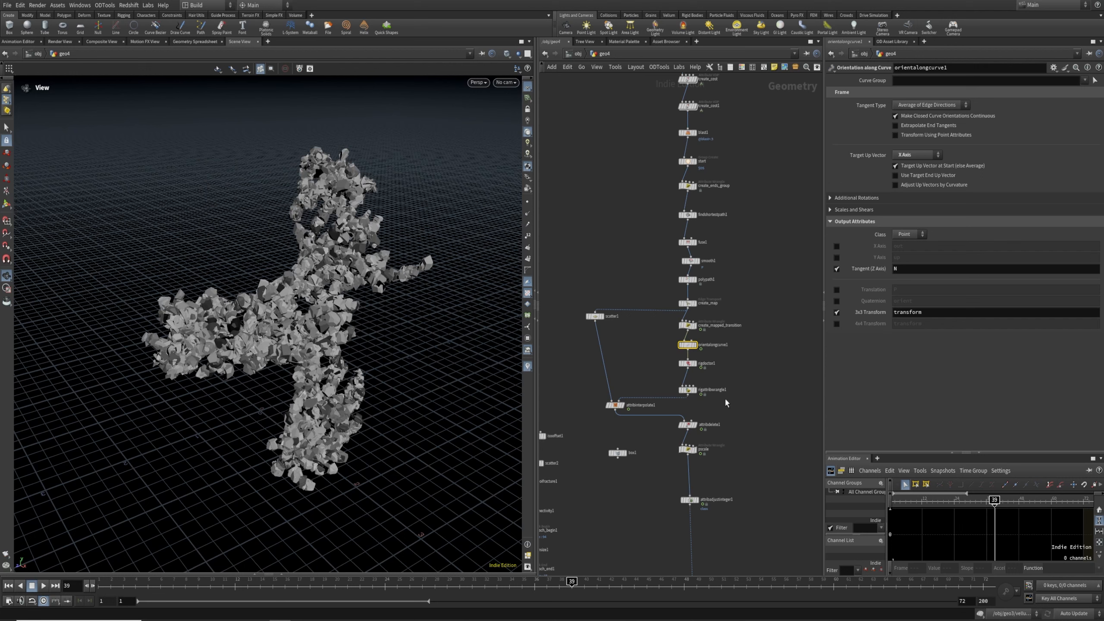
{"action": "left_click_drag", "start_coordinate": [701, 326], "coordinate": [705, 328]}
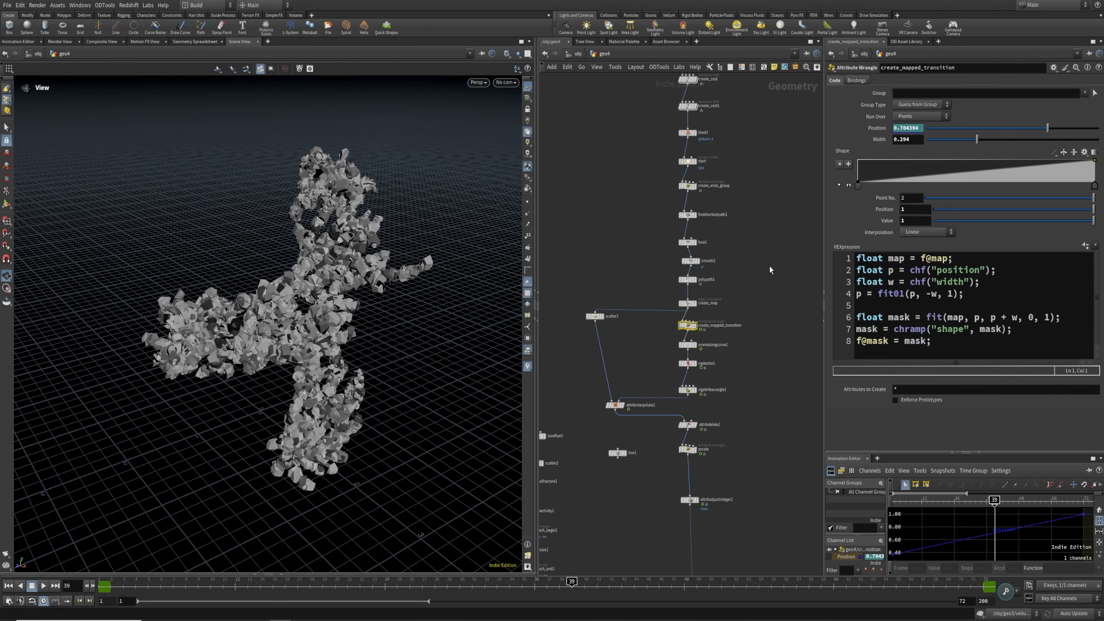
Pan through the network and select the KineFX_unrolling_rock null
{"action": "middle_click_drag", "start_coordinate": [633, 148], "coordinate": [630, 249]}
{"action": "middle_click_drag", "start_coordinate": [650, 193], "coordinate": [657, 241]}
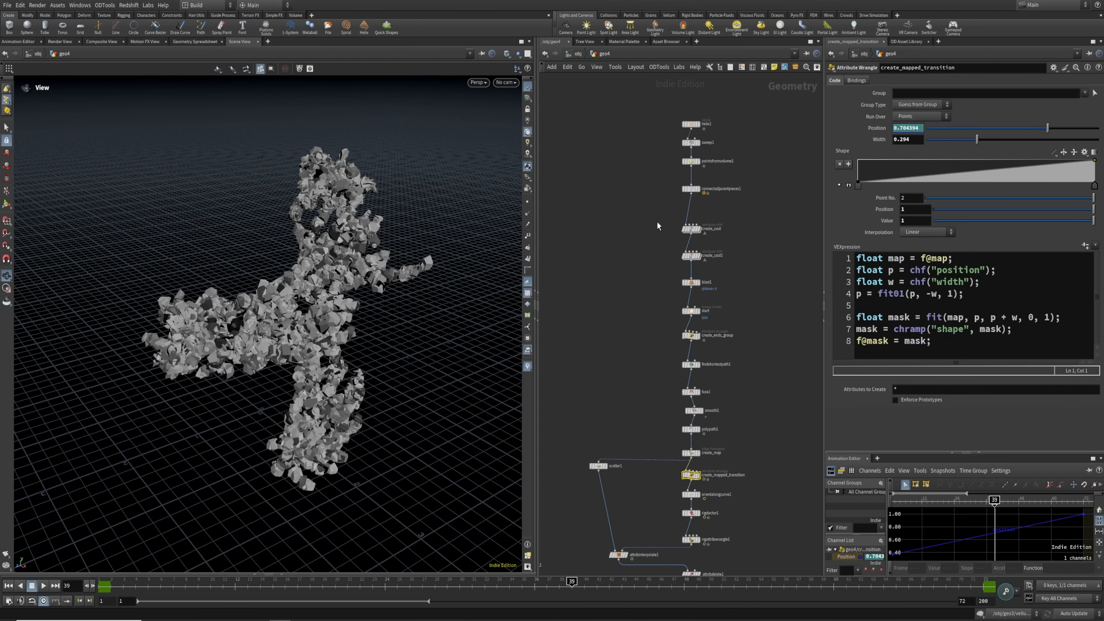
{"action": "left_click", "coordinate": [691, 256]}
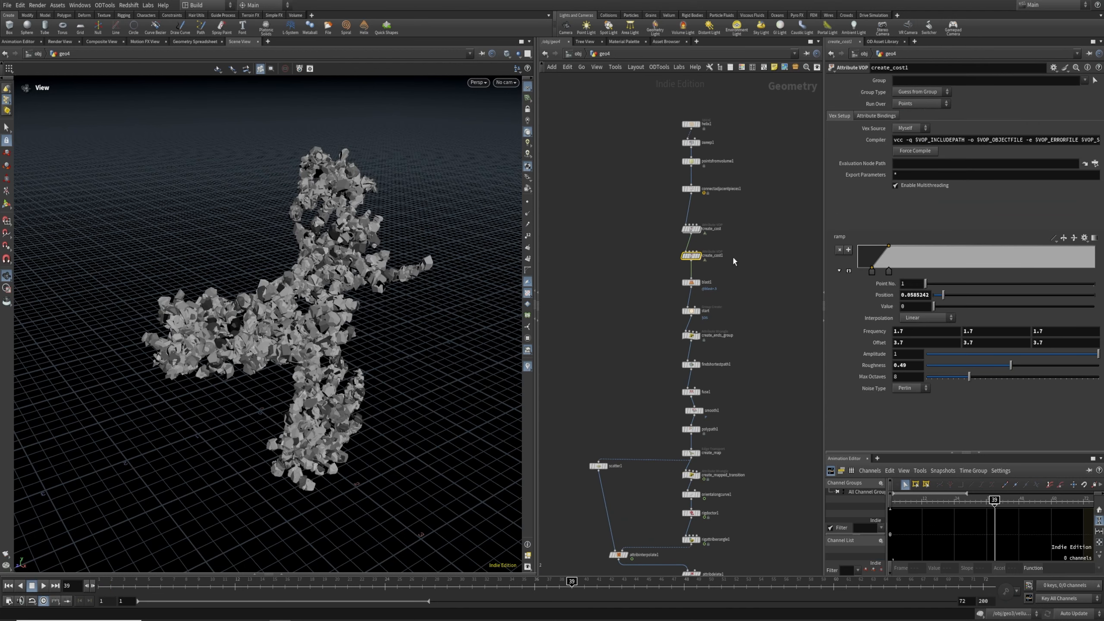
{"action": "mouse_move", "coordinate": [736, 434]}
{"action": "middle_mouse_down"}
{"action": "mouse_move", "coordinate": [711, 212]}
{"action": "mouse_move", "coordinate": [739, 194]}
{"action": "middle_mouse_up"}
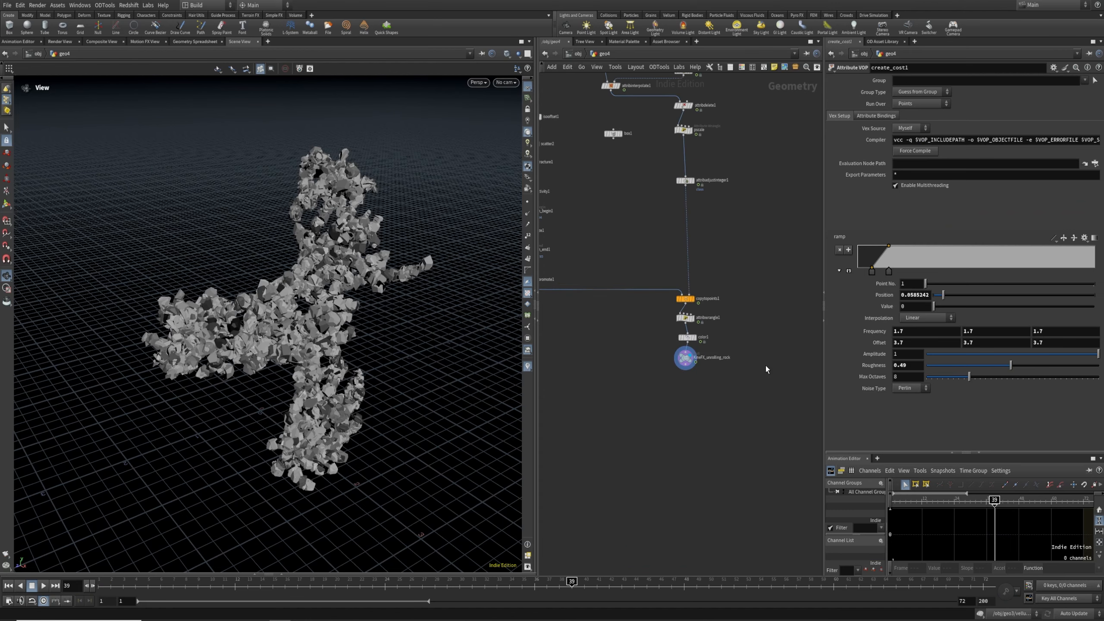
{"action": "left_click", "coordinate": [684, 357]}
Reframe the rocks and play the animation from frame 1
{"action": "left_click_drag", "start_coordinate": [330, 322], "coordinate": [292, 334]}
{"action": "middle_click_drag", "start_coordinate": [292, 335], "coordinate": [273, 366]}
{"action": "left_click", "coordinate": [102, 583]}
{"action": "left_click", "coordinate": [42, 587]}
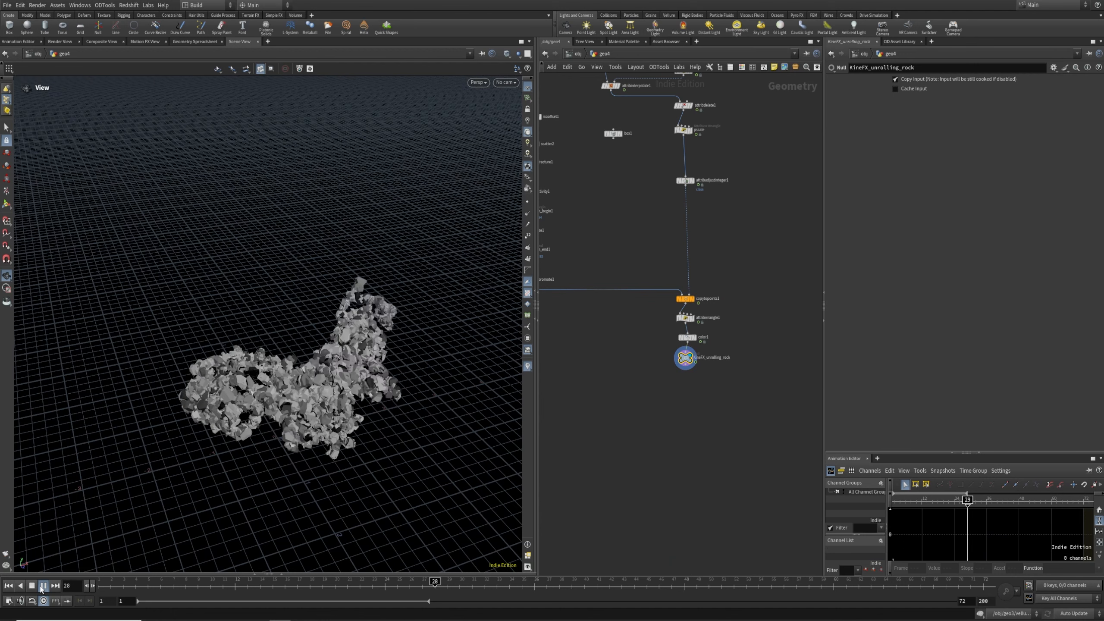